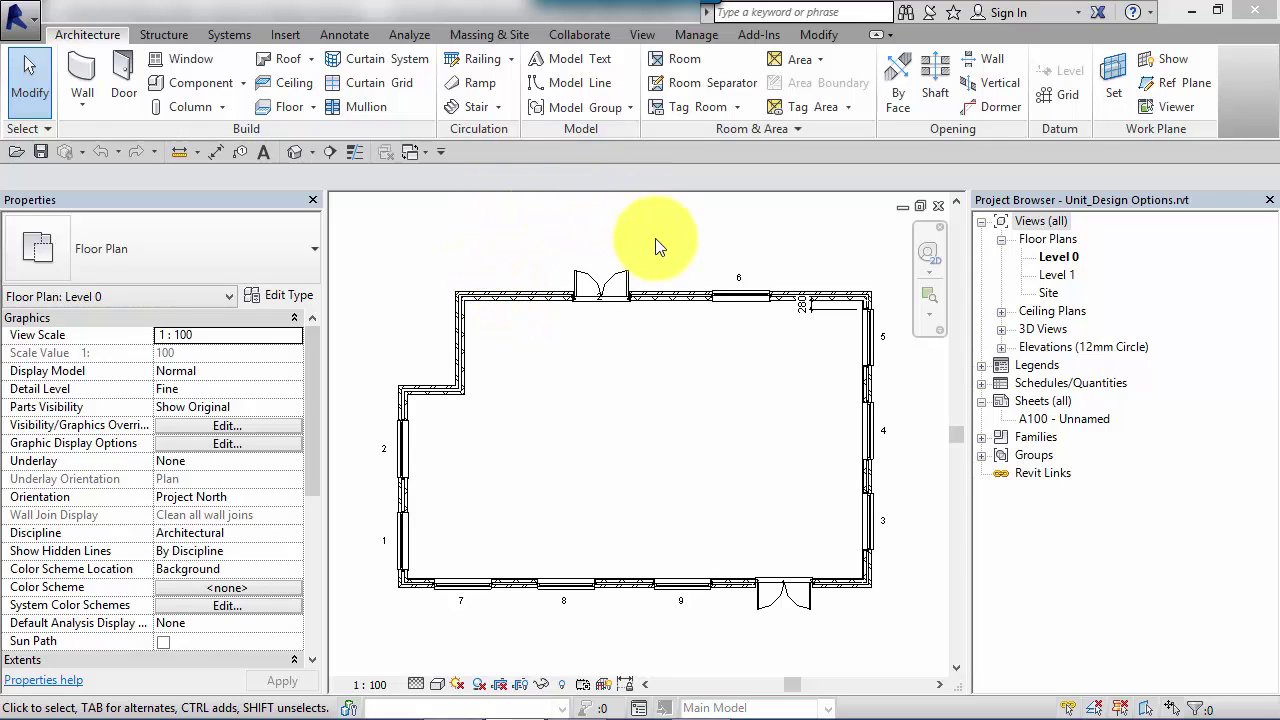
scroll(680, 400, "down", 1)
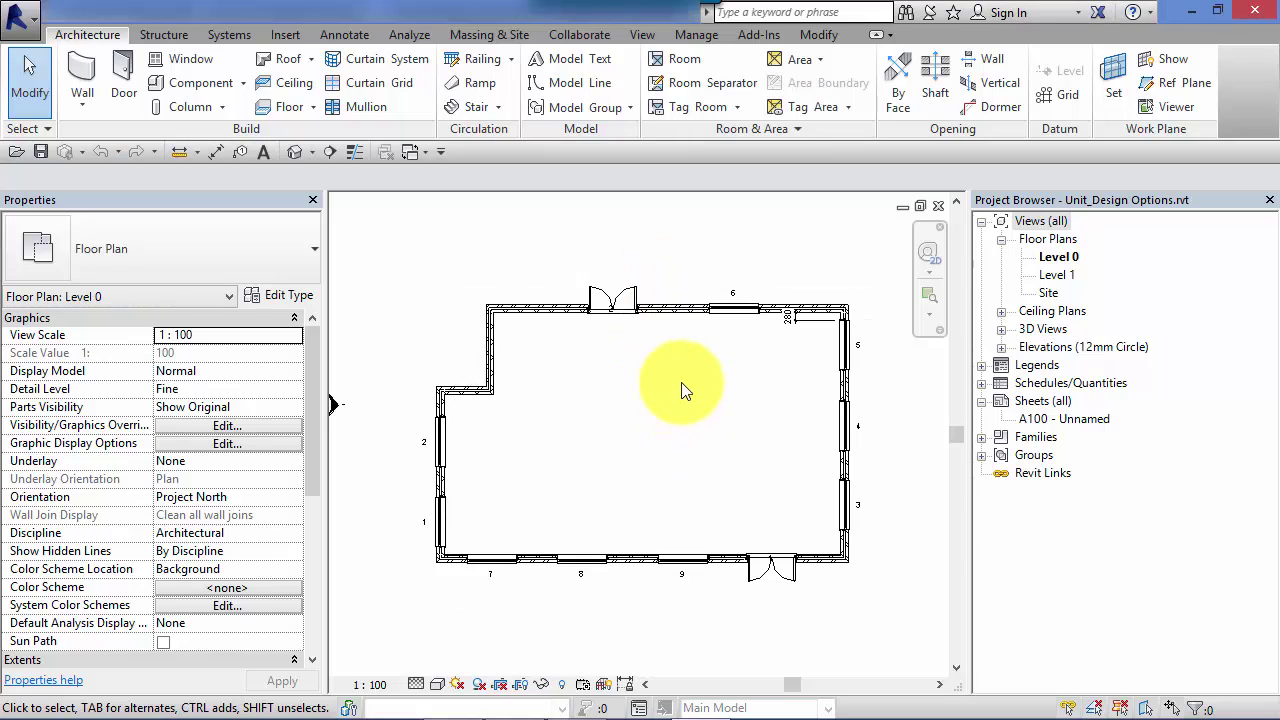
middle_click_drag(674, 380, 655, 460)
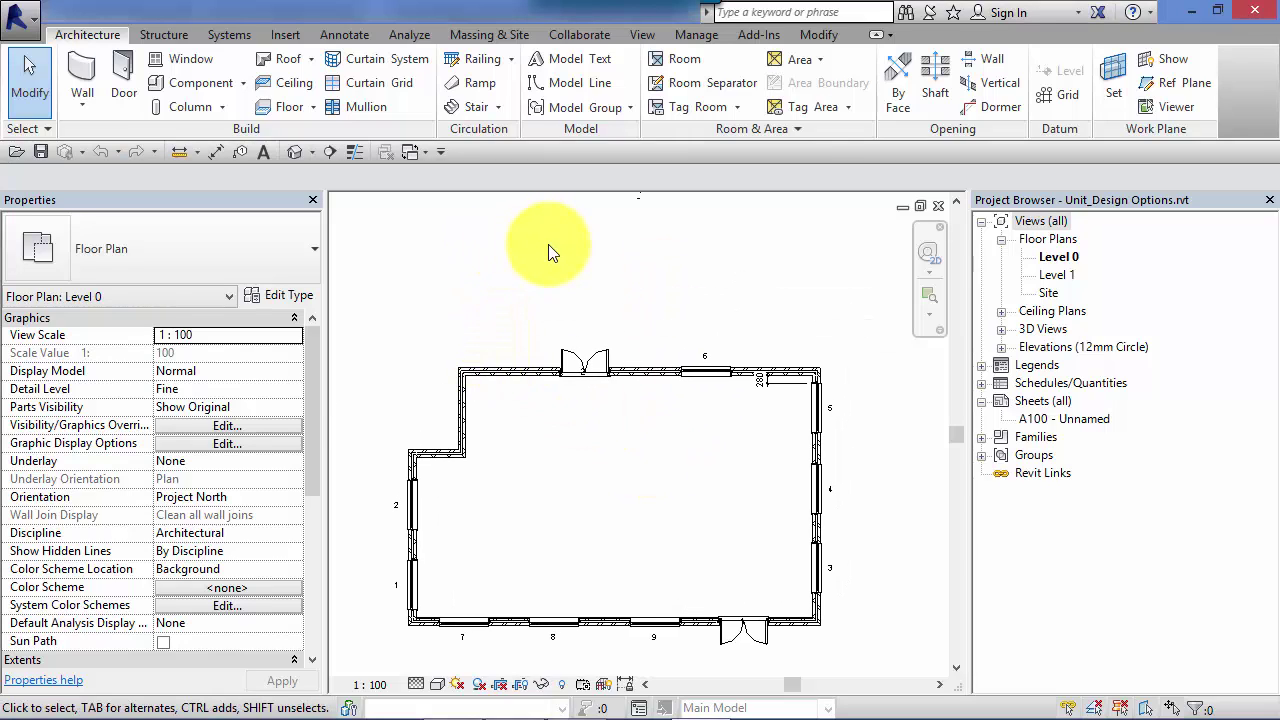
scroll(548, 244, "up", 1)
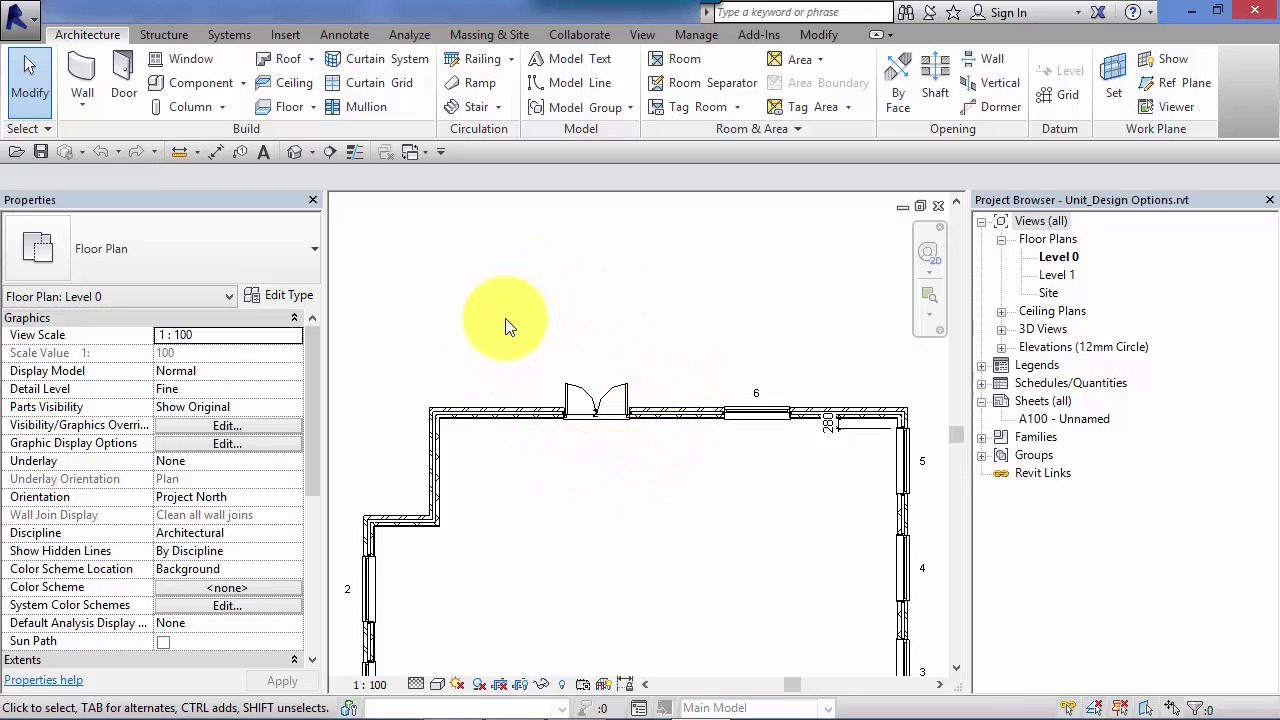
scroll(510, 335, "down", 3)
middle_click_drag(523, 460, 628, 415)
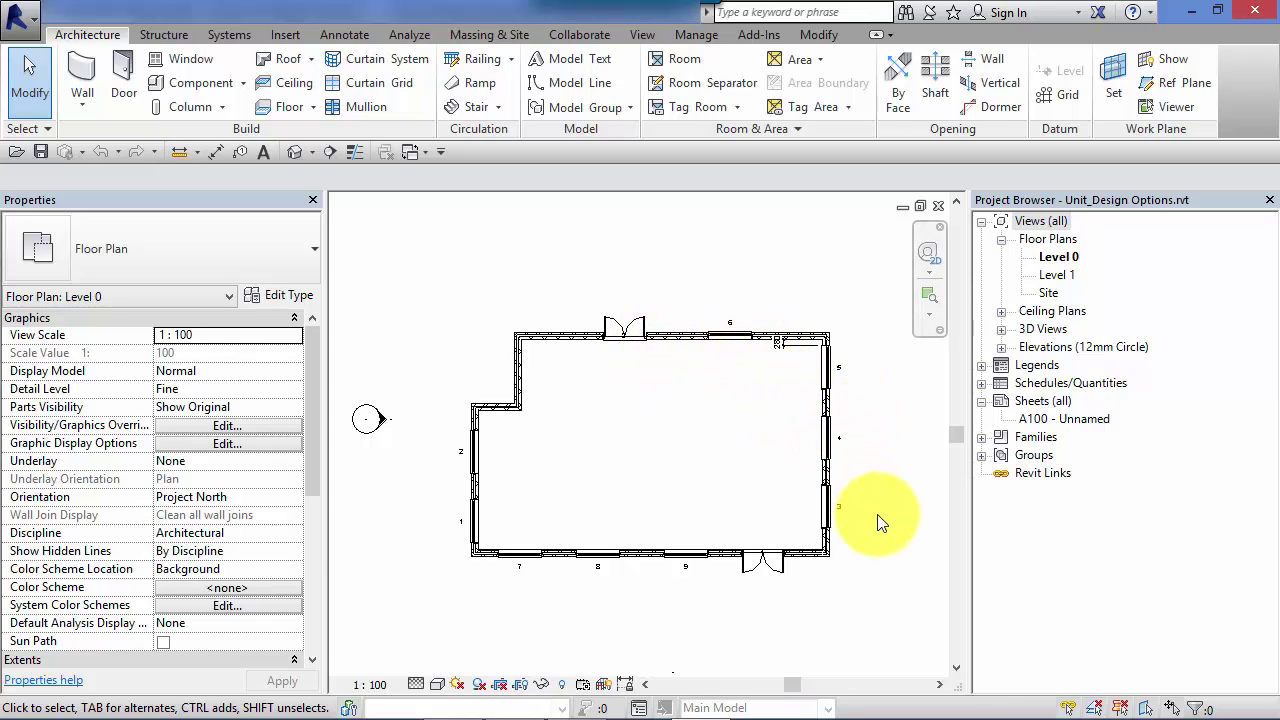
scroll(885, 528, "up", 2)
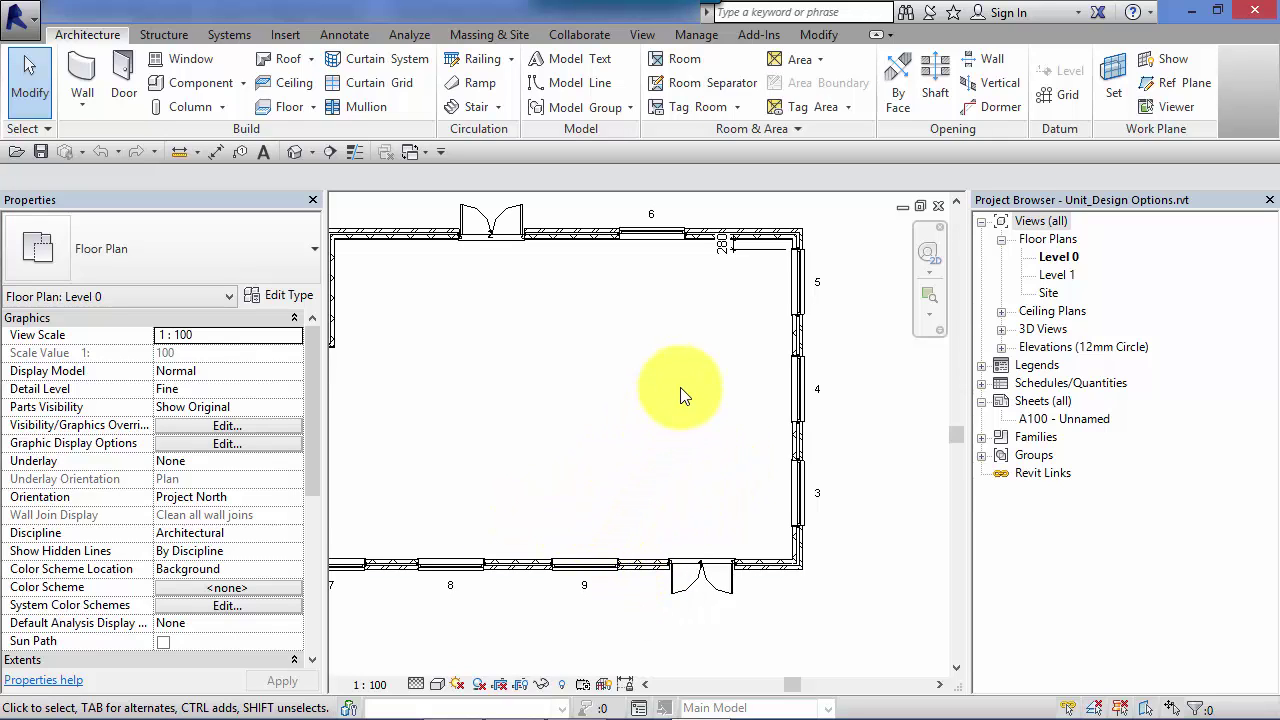
middle_click_drag(680, 387, 765, 390)
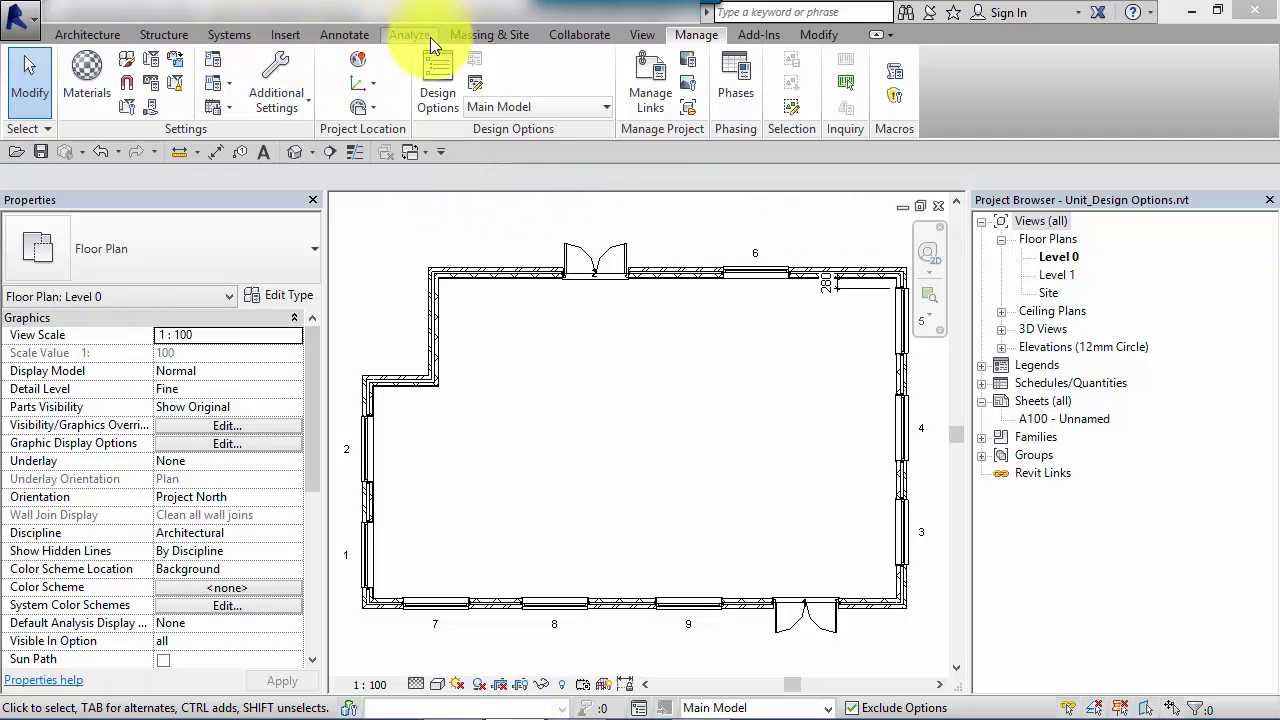
left_click(705, 36)
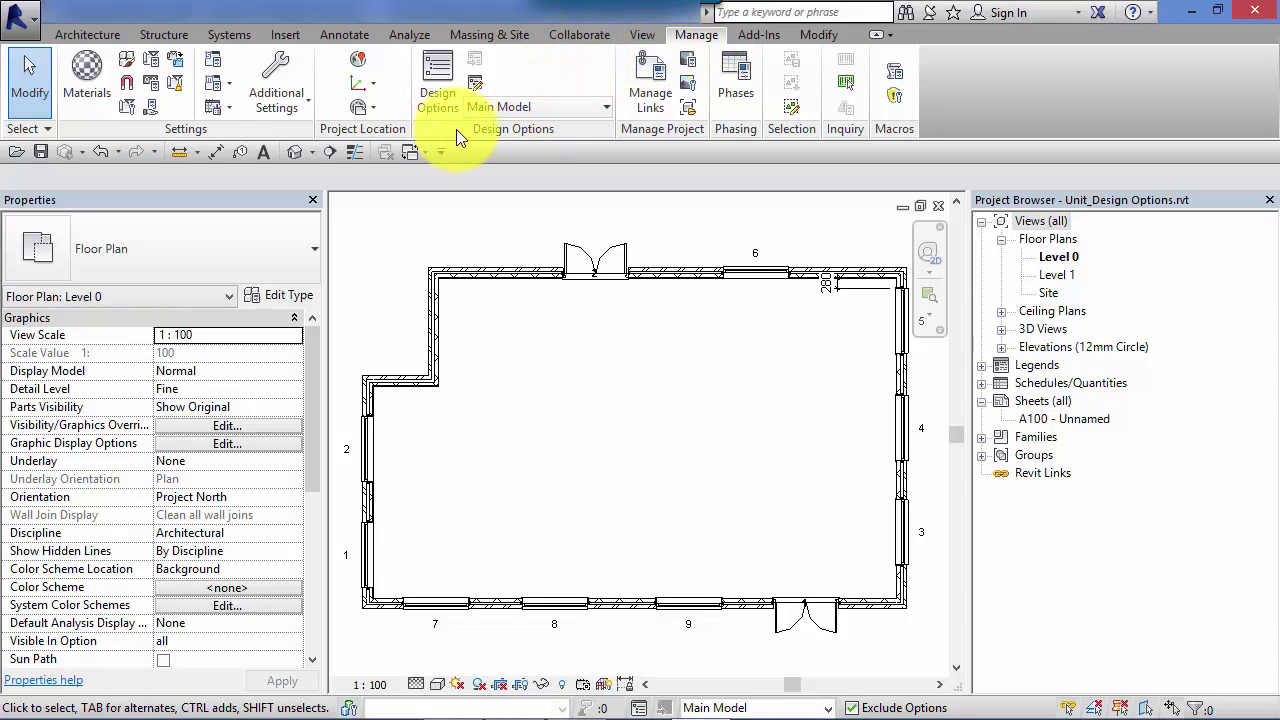
left_click(437, 71)
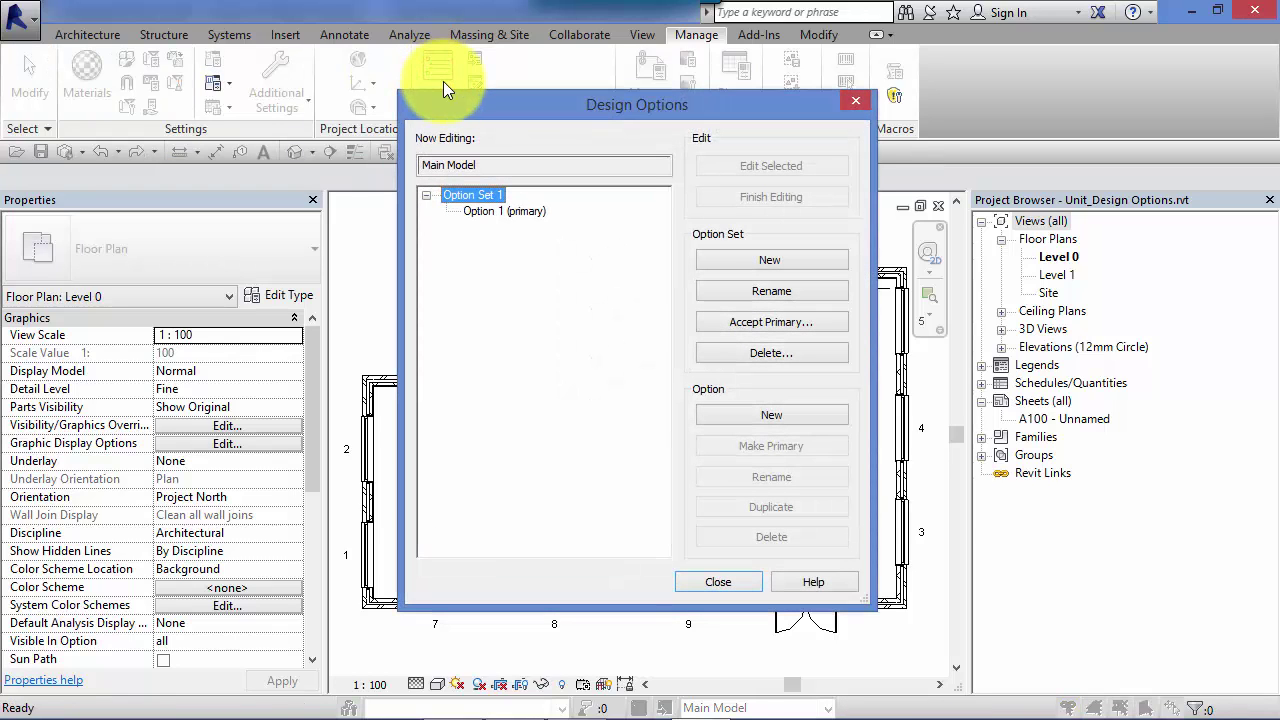
left_click_drag(503, 103, 519, 62)
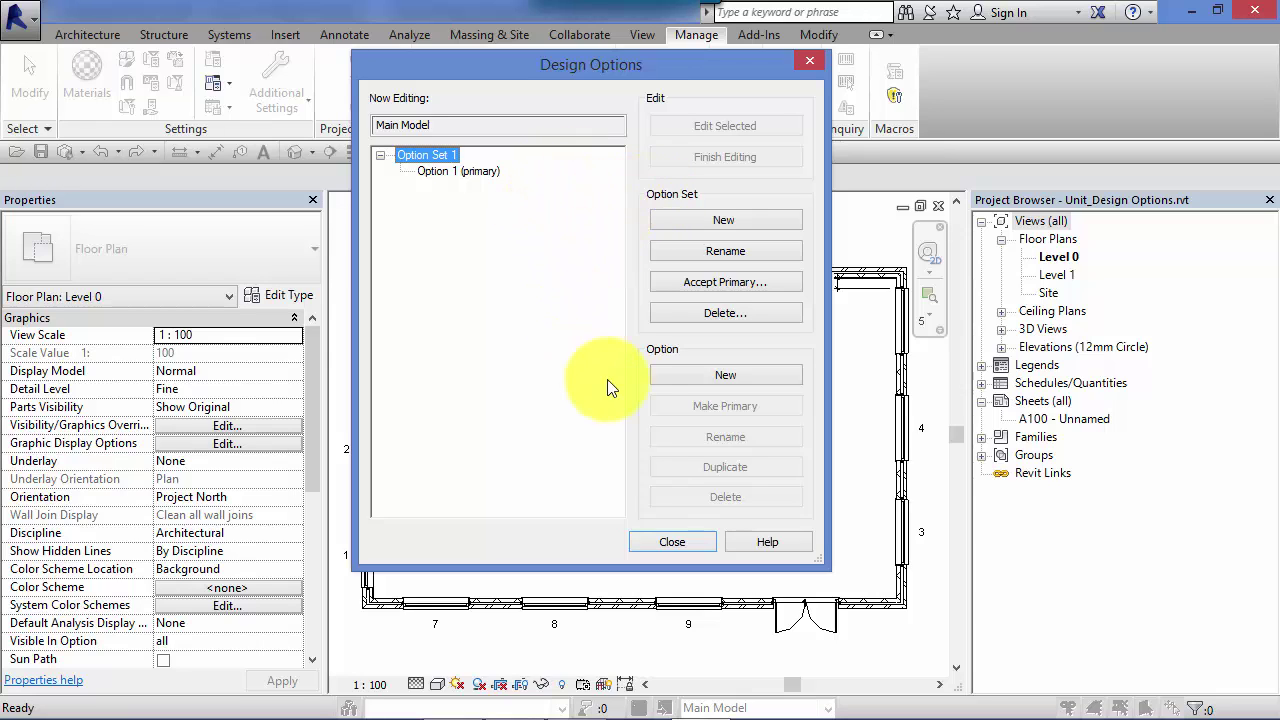
left_click(810, 63)
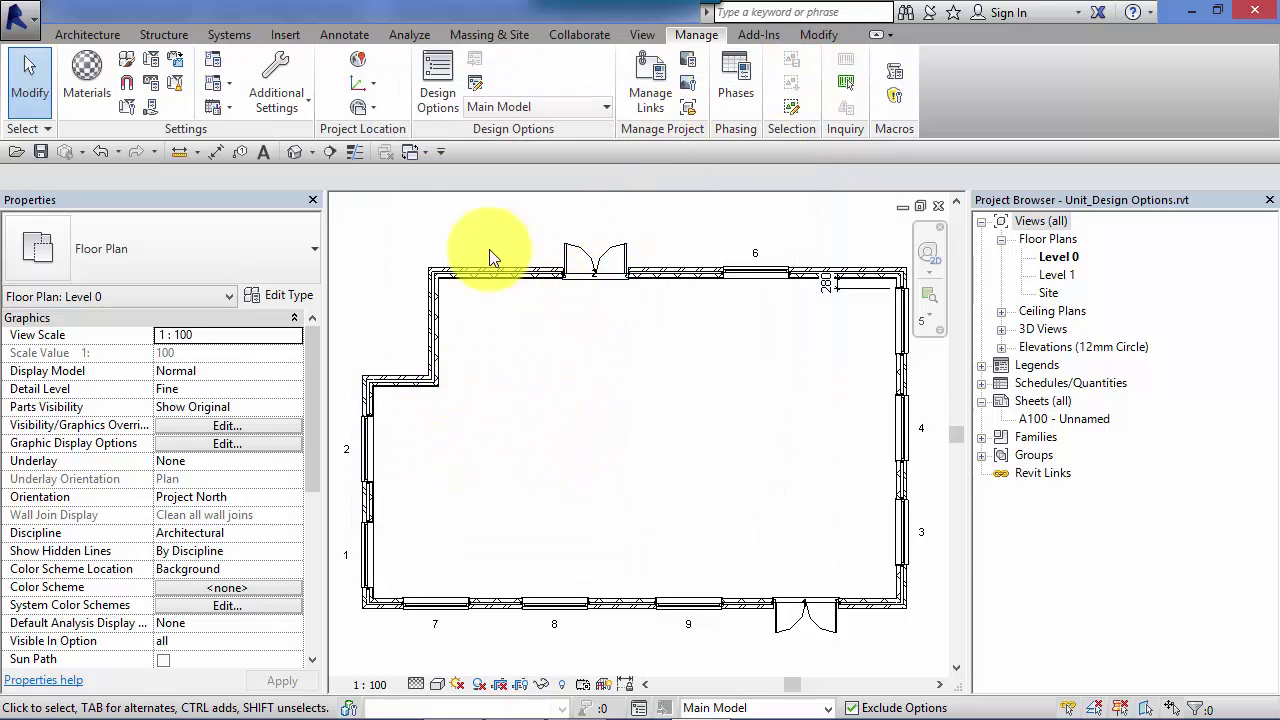
left_click(87, 34)
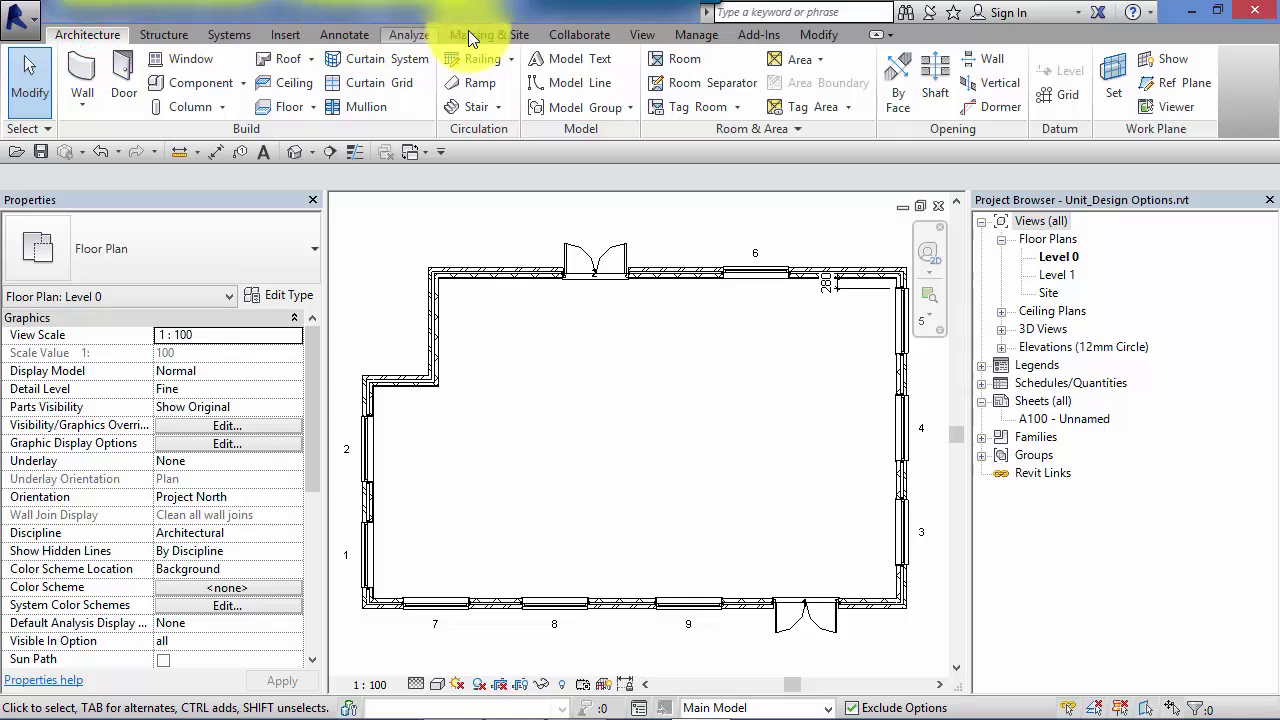
Open the Design Options manager and add a second option set
left_click(638, 707)
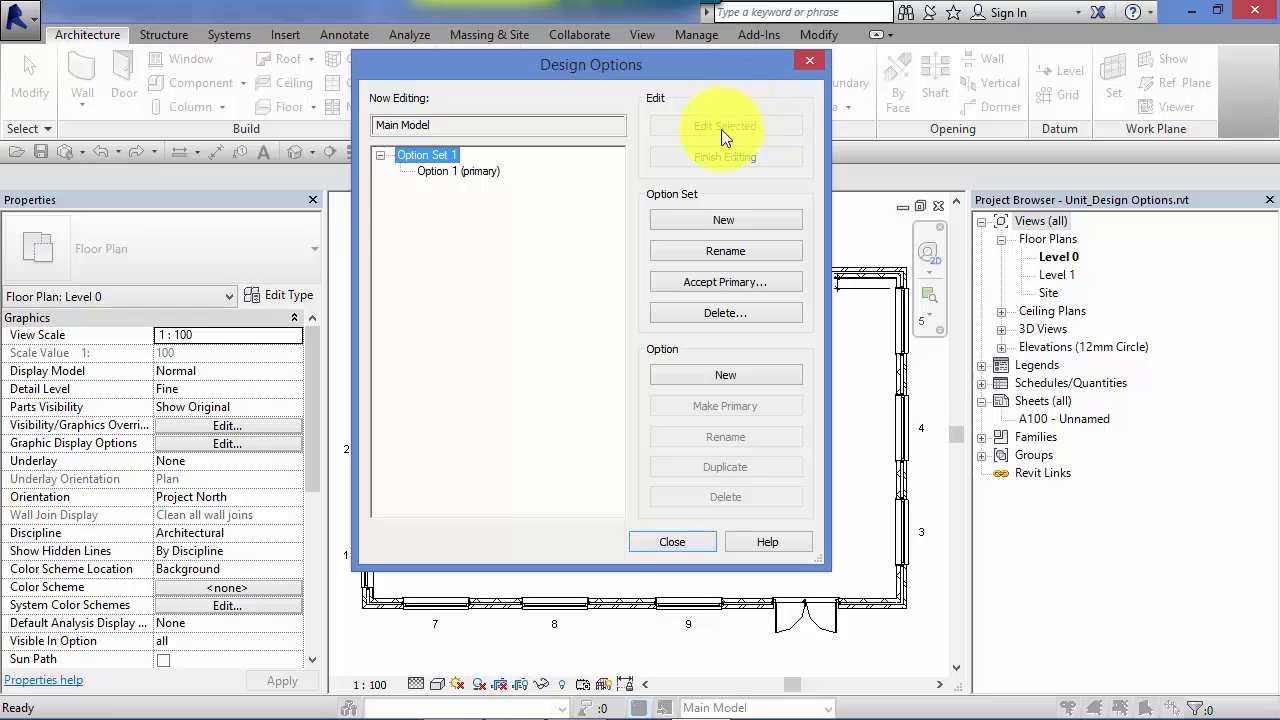
left_click_drag(624, 67, 1190, 55)
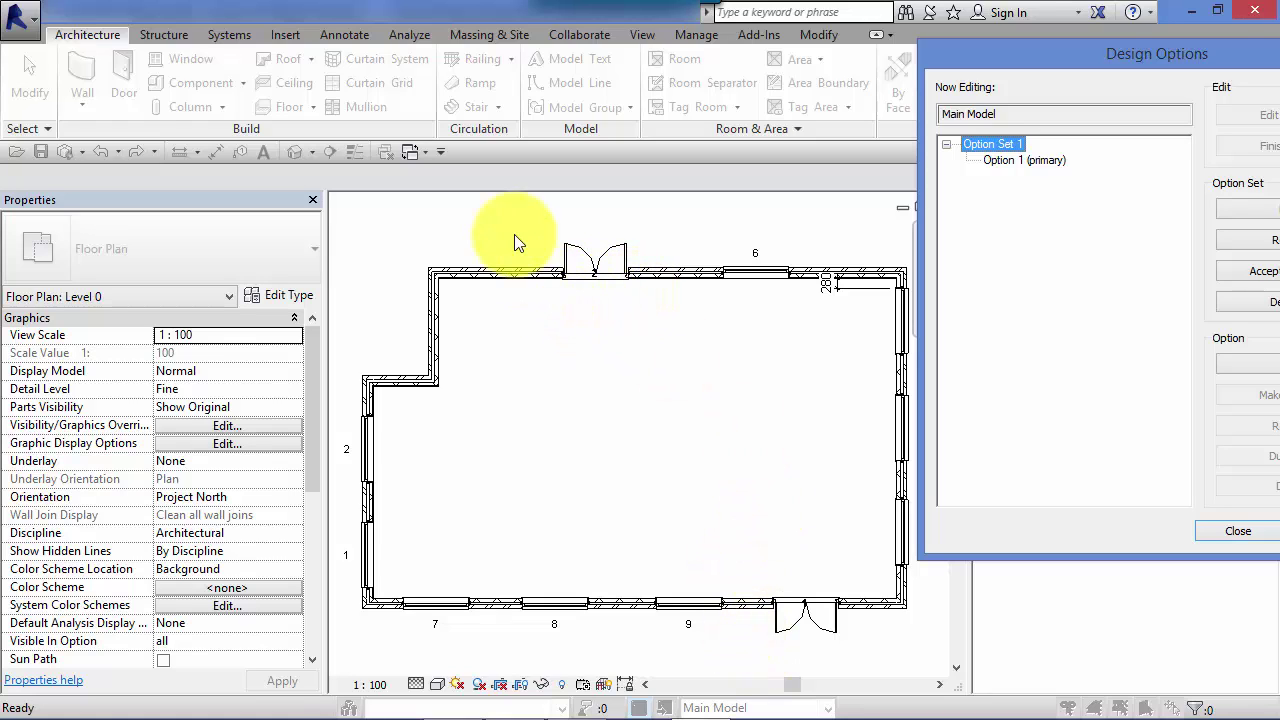
left_click_drag(1016, 66, 490, 58)
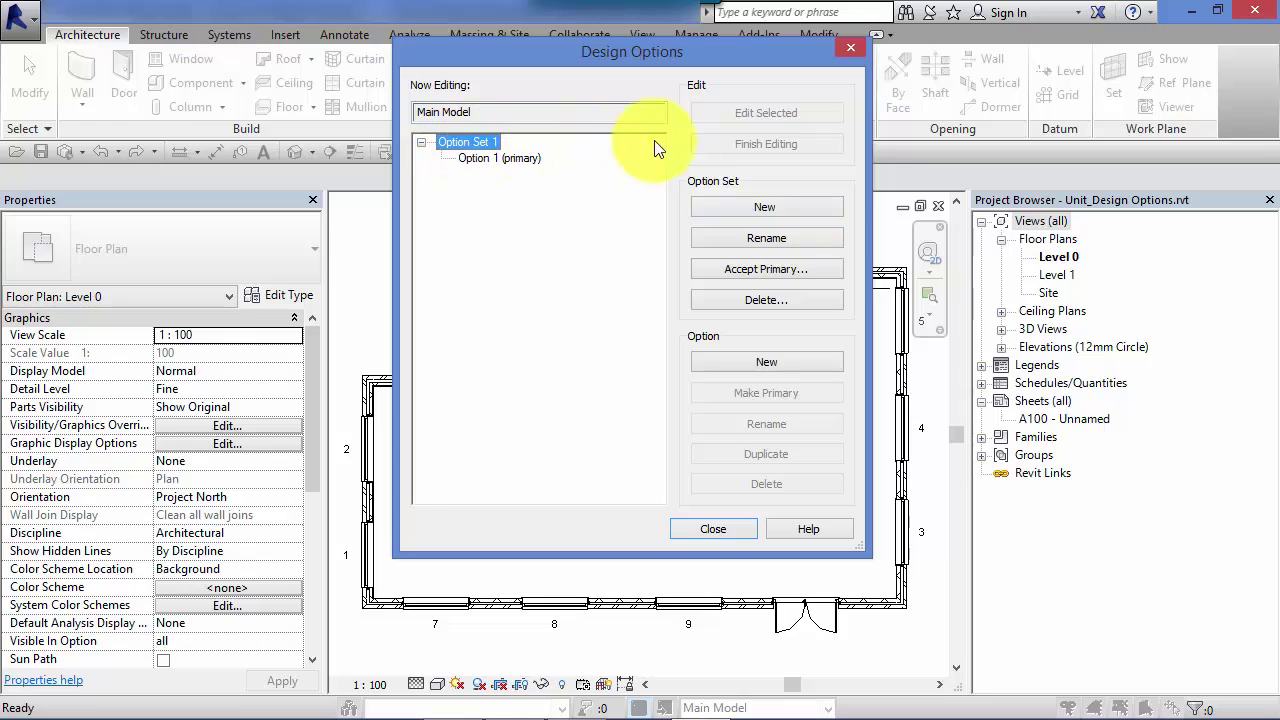
left_click(775, 206)
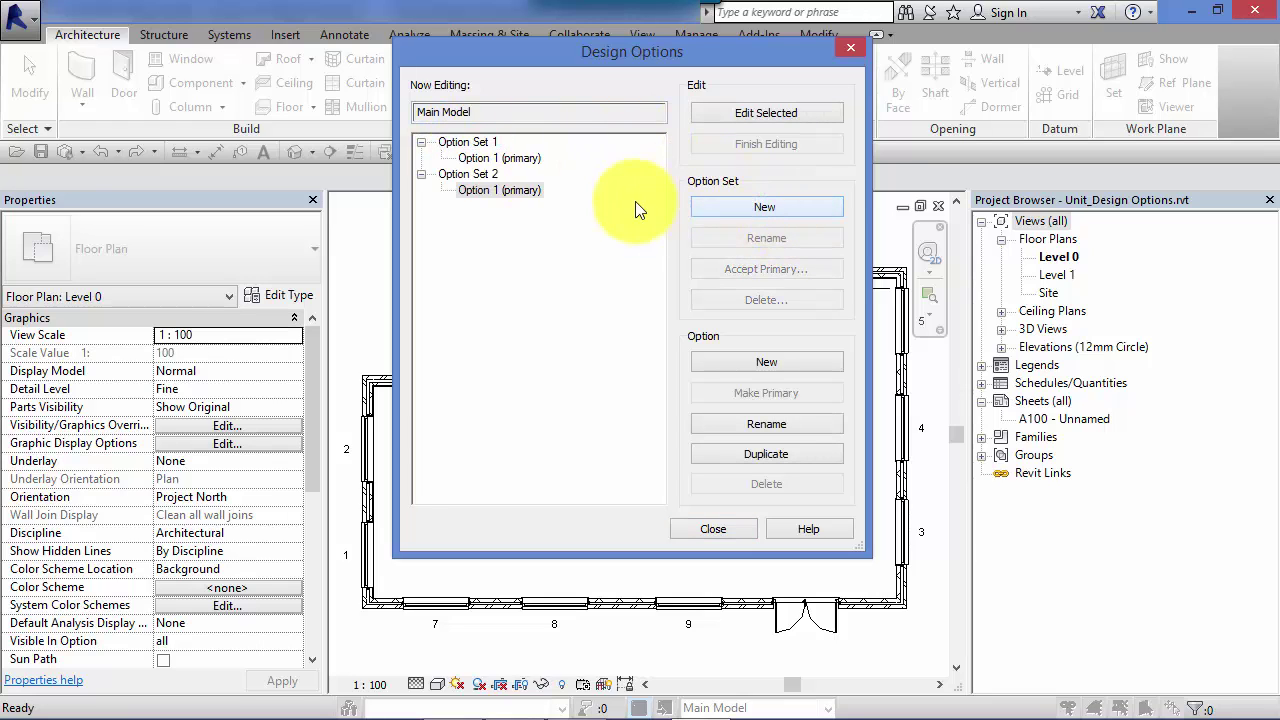
Rename Option Set 1 as Reception
left_click(468, 141)
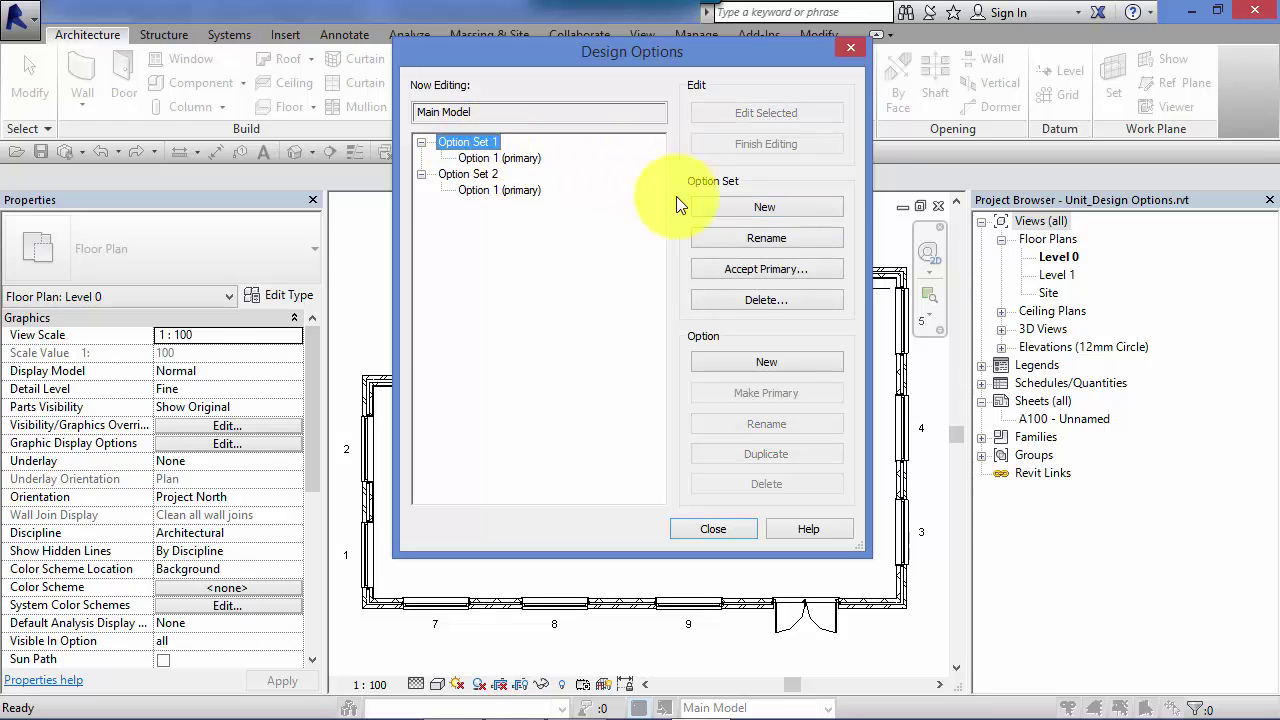
left_click(722, 240)
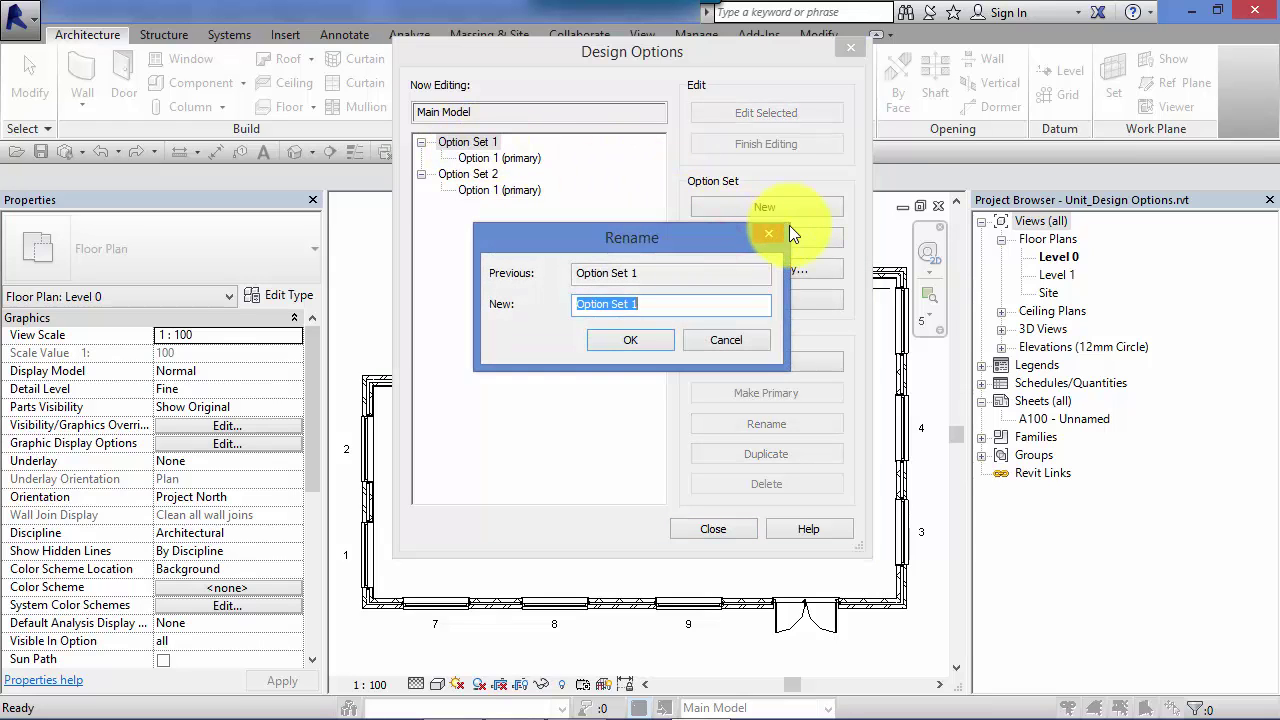
key("BackSpace")
type("Reception")
key("Return")
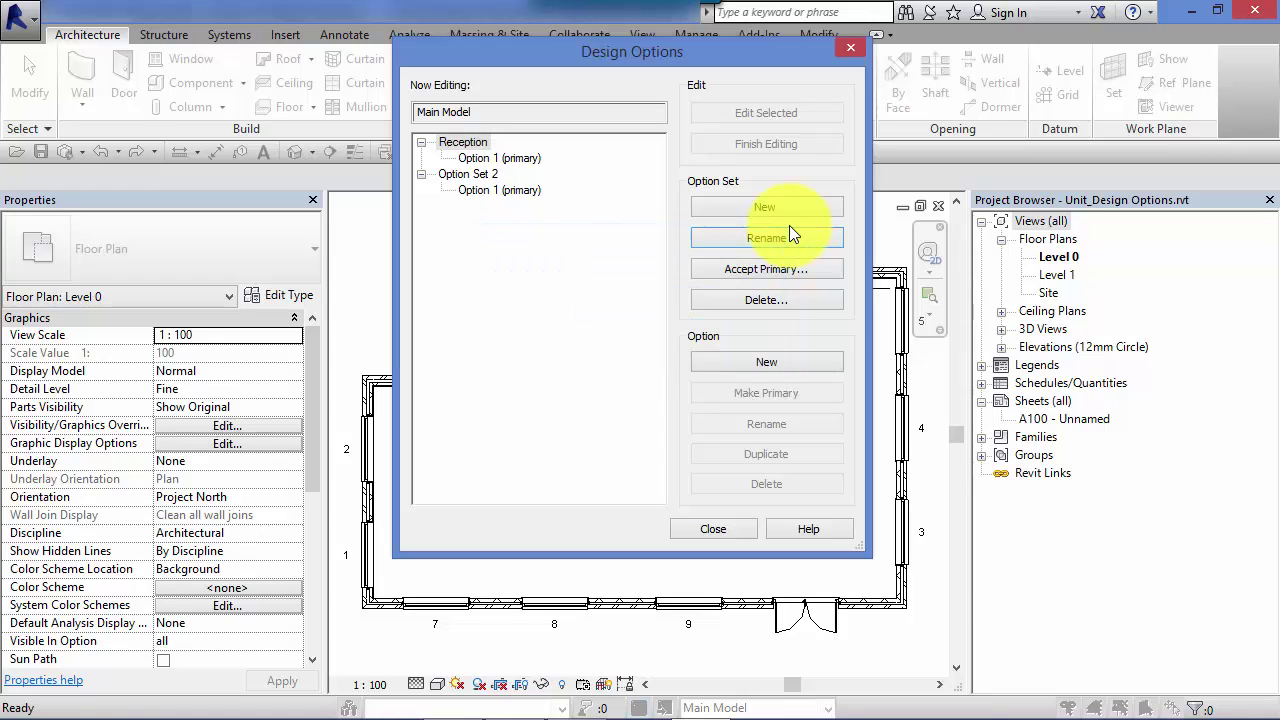
Rename Option Set 2 as Rear Extension
left_click(468, 176)
left_click(714, 240)
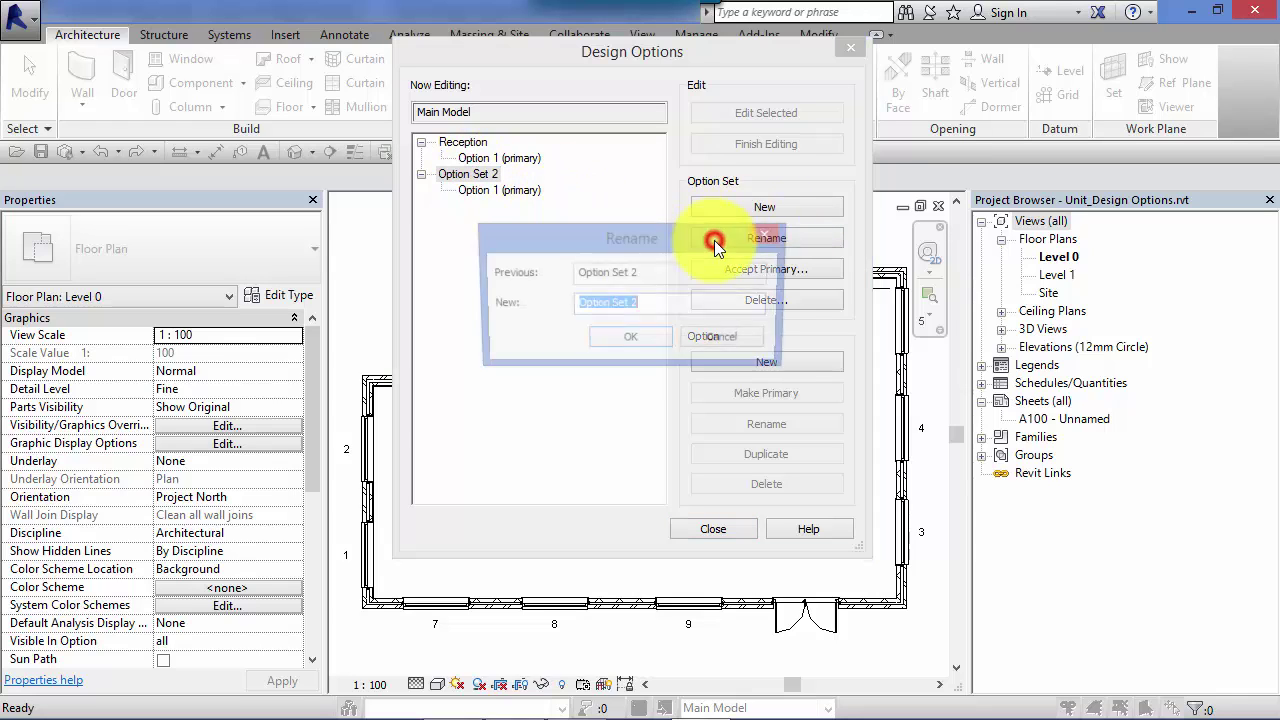
key("BackSpace")
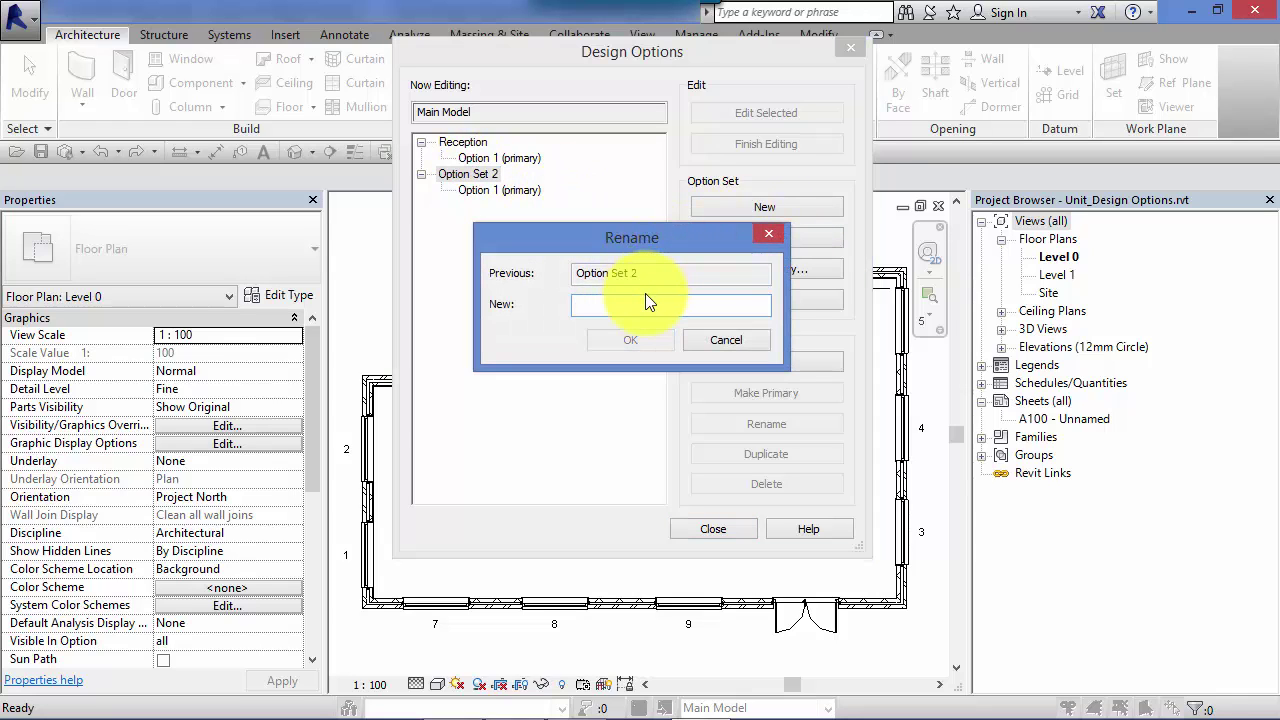
type("Rear ")
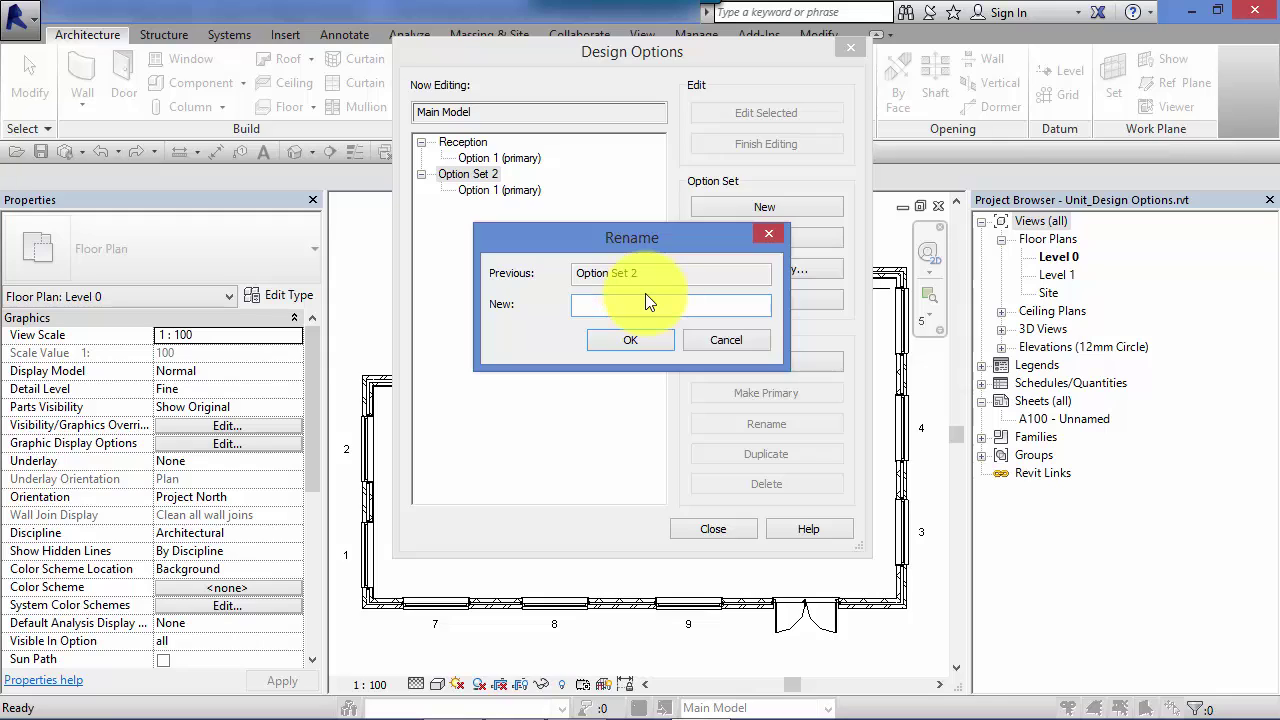
type("Extension")
key("Return")
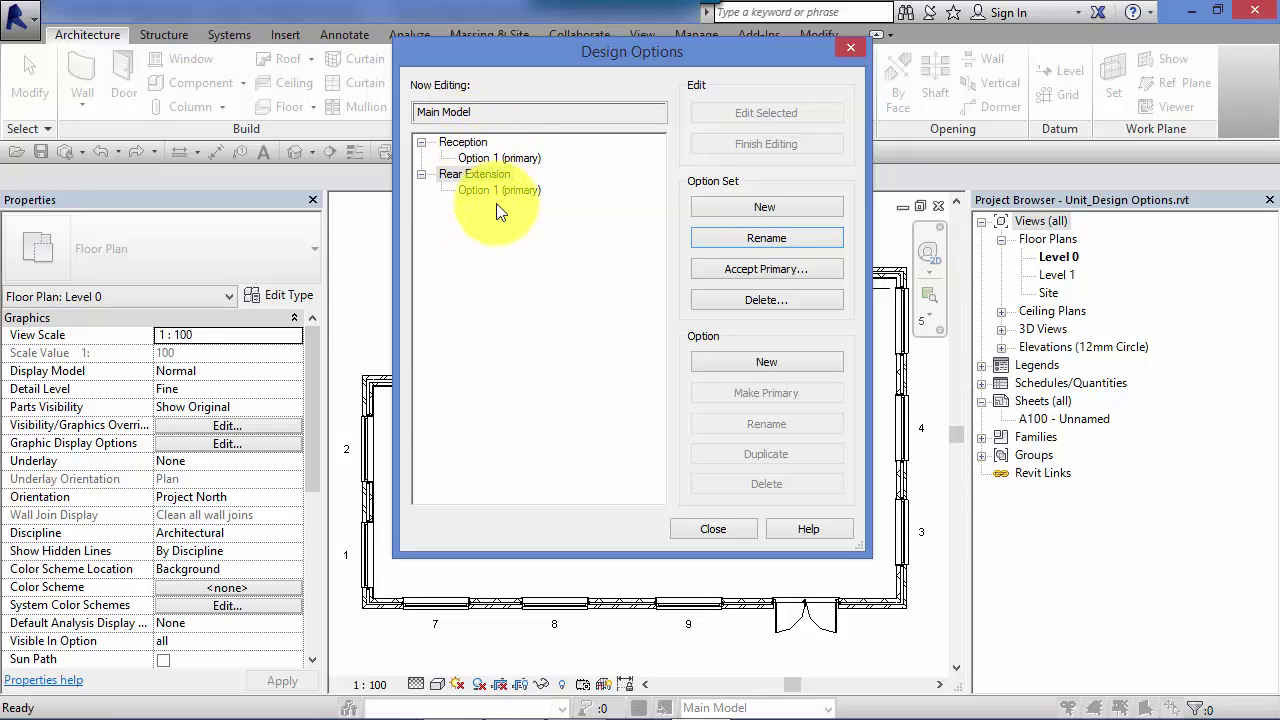
Add a second option to both the Reception and the Rear Extension option sets
left_click(464, 141)
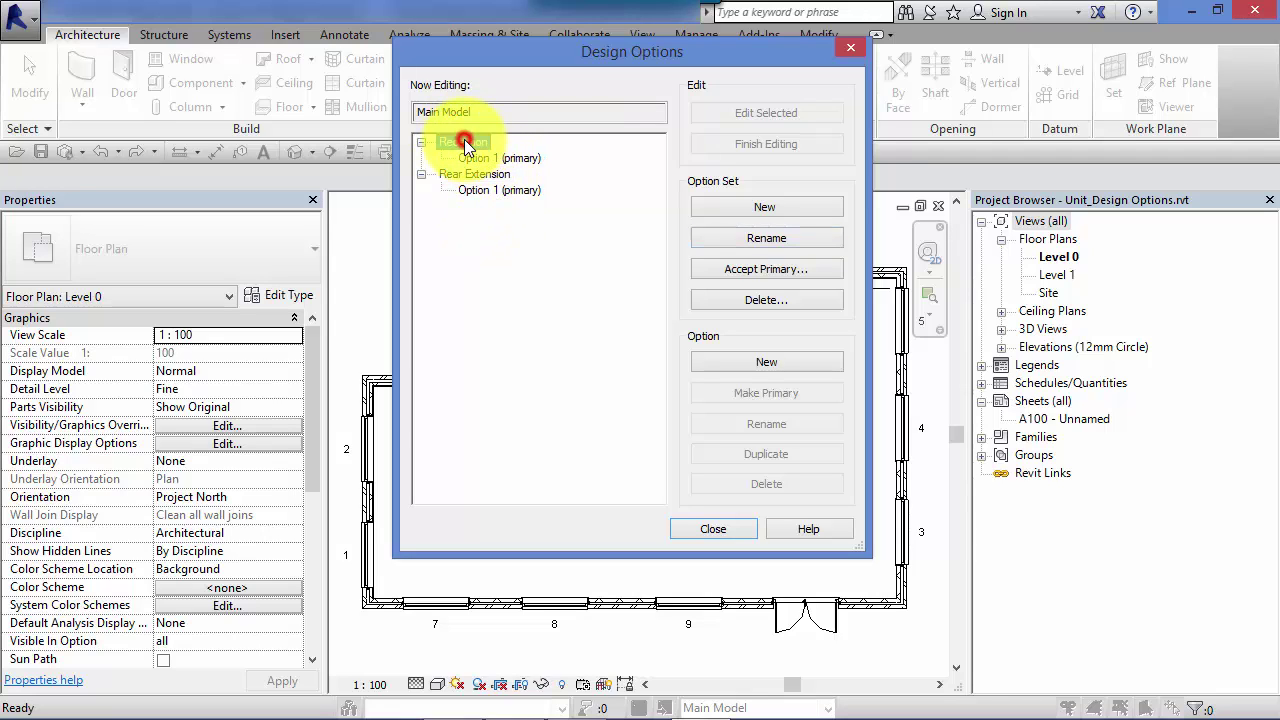
left_click(744, 365)
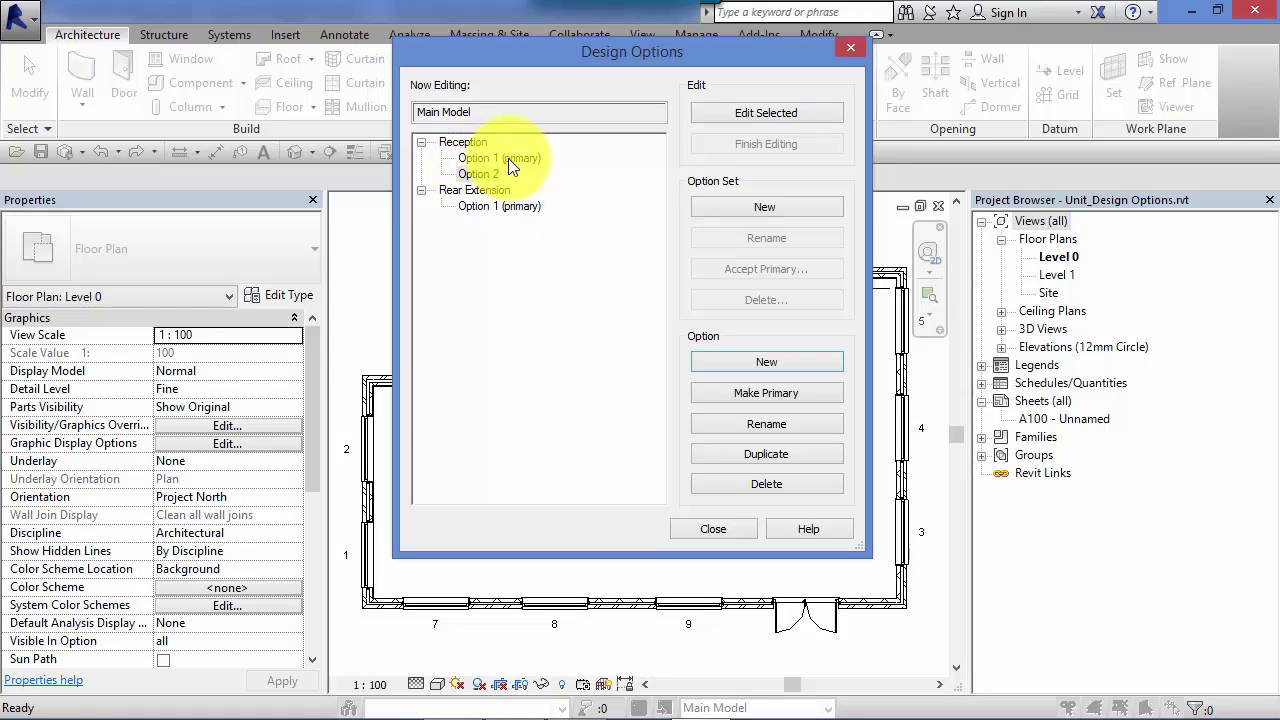
left_click(466, 190)
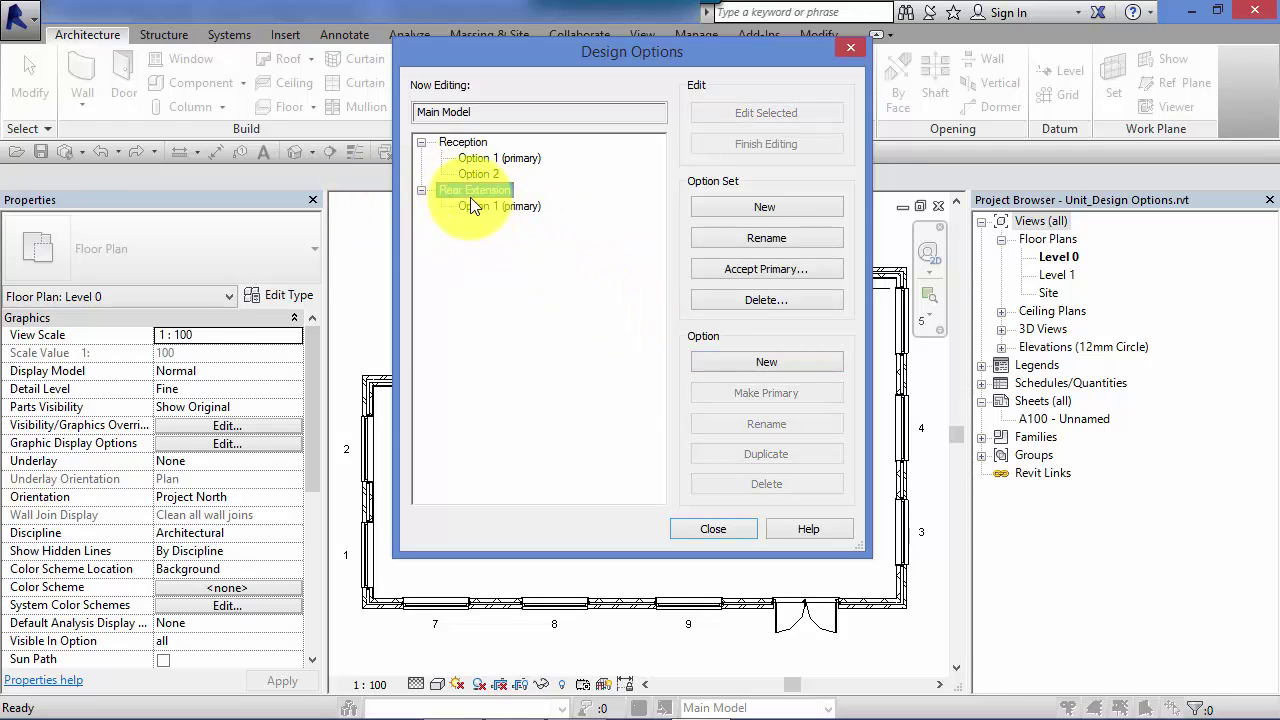
left_click(776, 366)
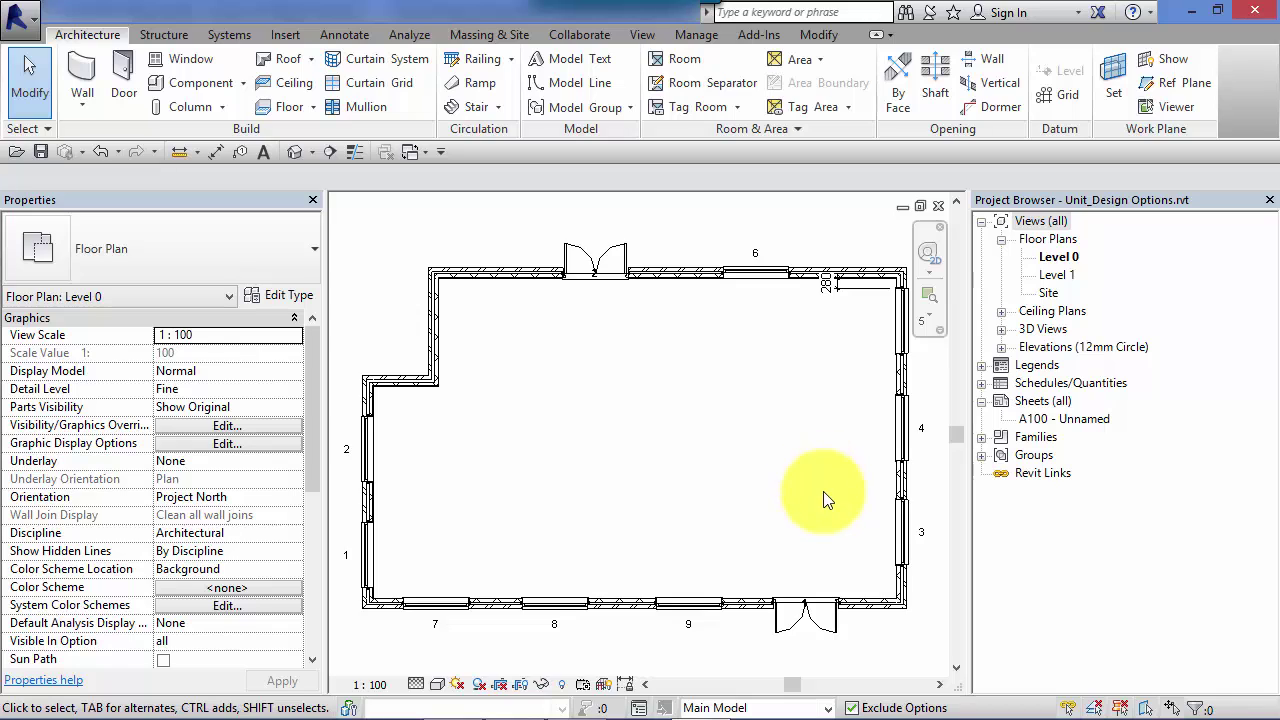
Make Option 1 (primary) of the Reception set the active design option for editing near the entrance door beside window 9
scroll(820, 500, "down", 1)
scroll(846, 563, "up", 4)
middle_click_drag(857, 523, 683, 295)
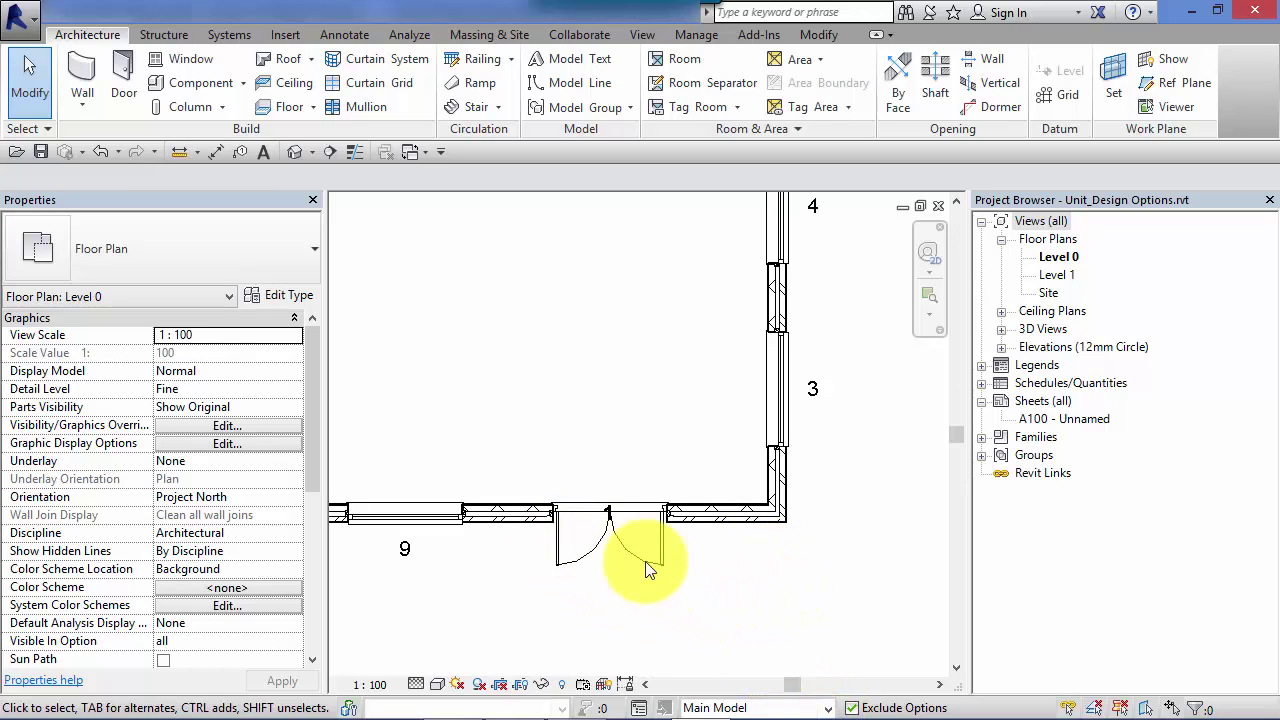
middle_click_drag(748, 622, 771, 646)
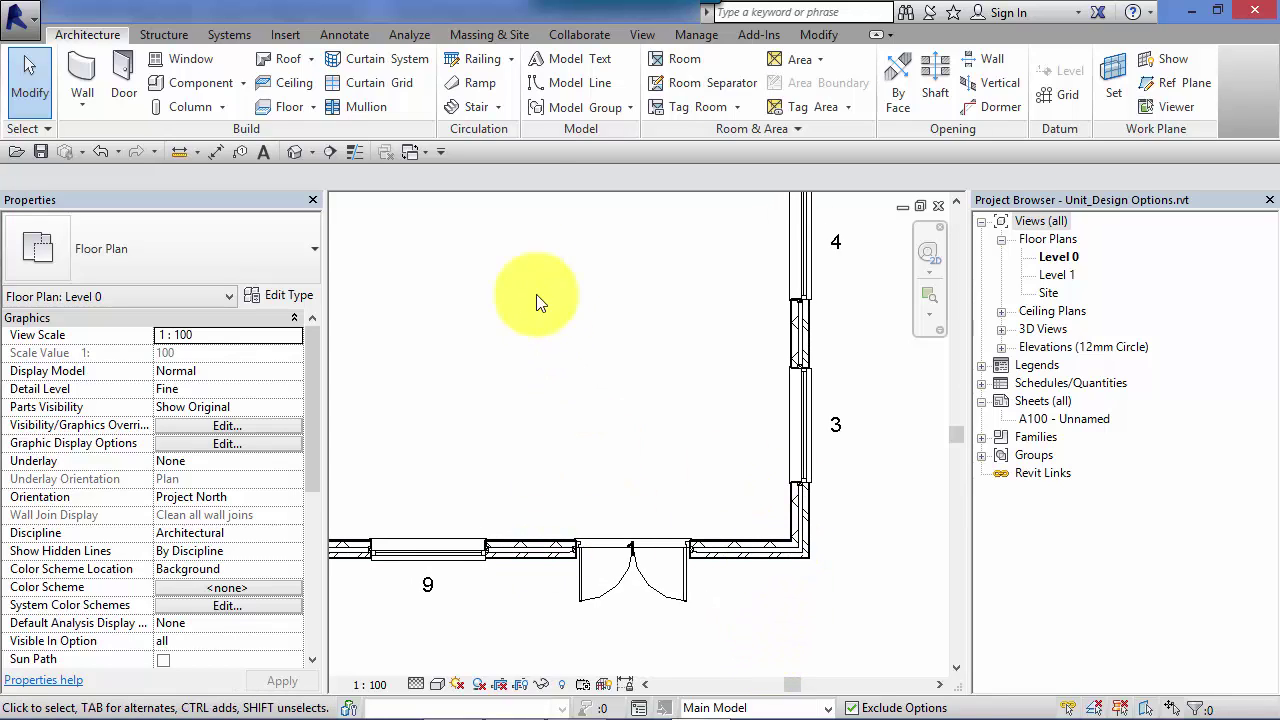
left_click(696, 35)
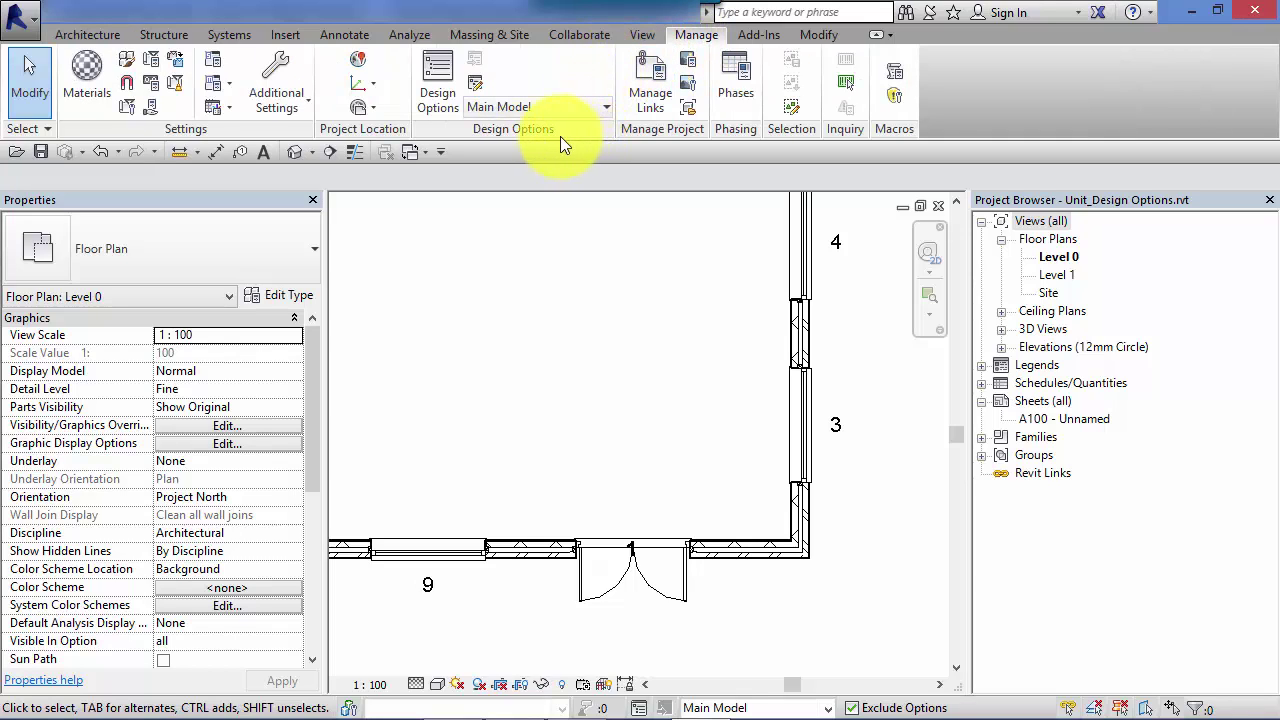
left_click(606, 106)
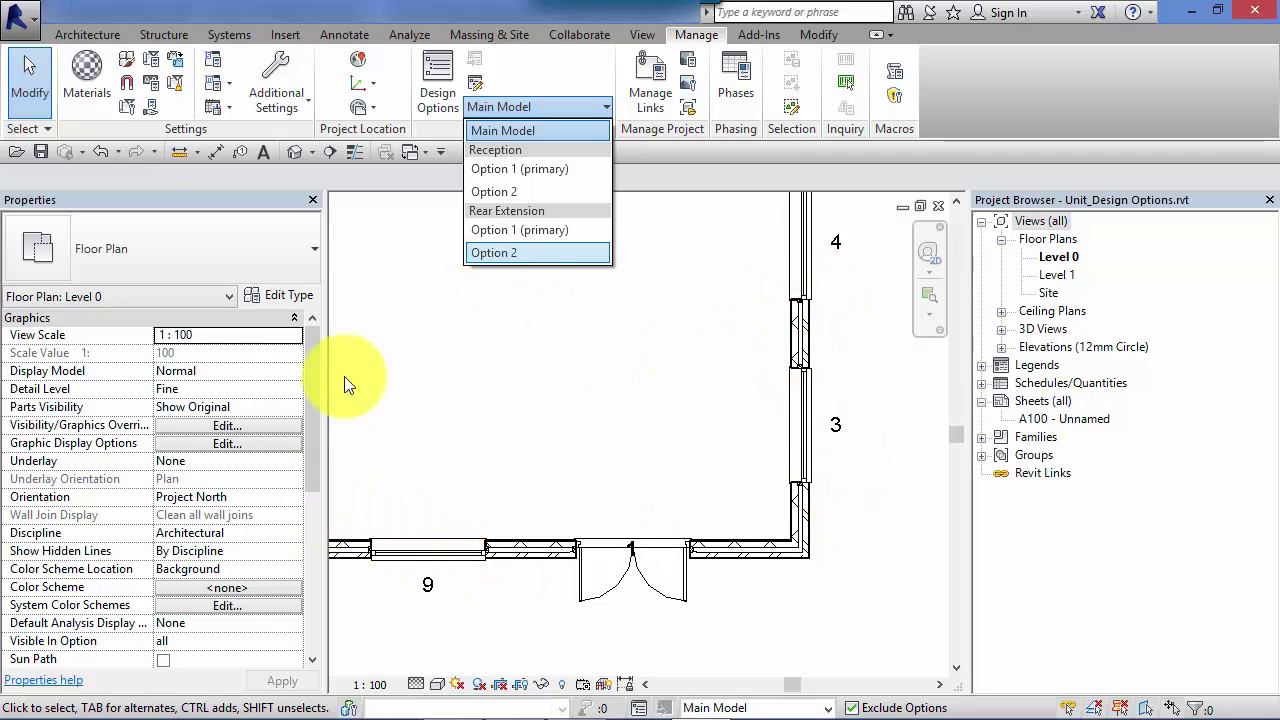
left_click(494, 168)
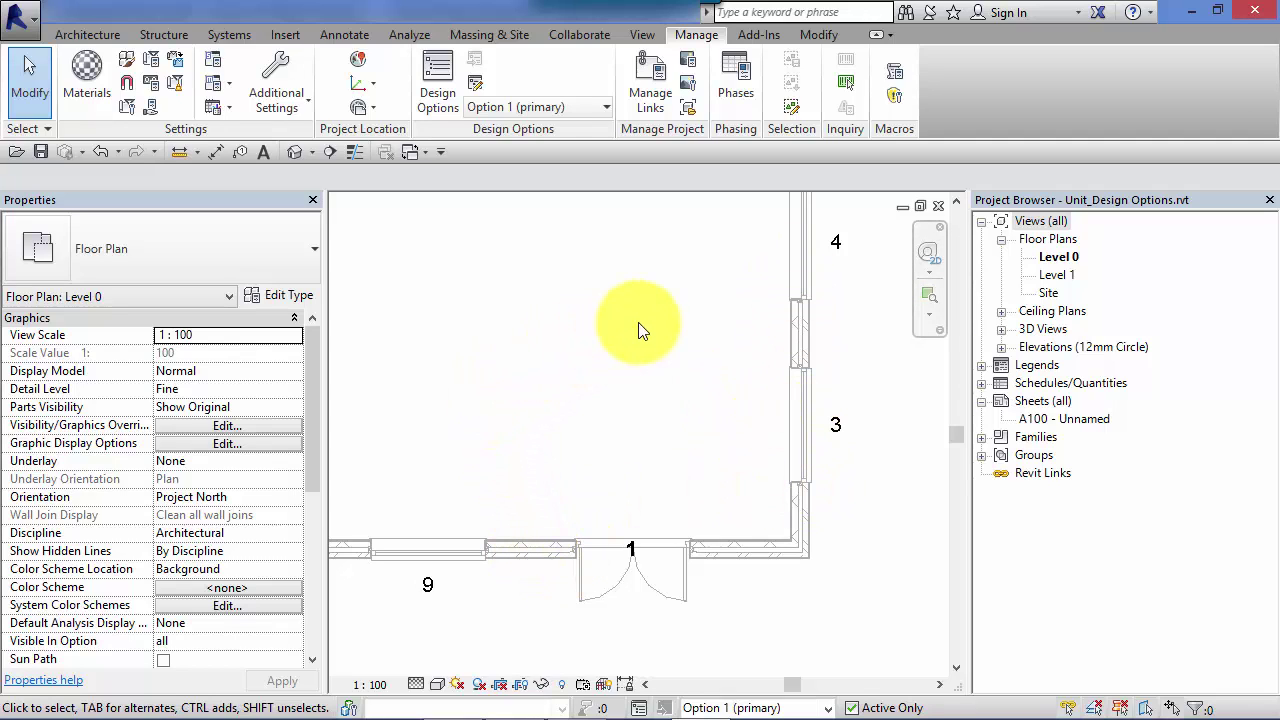
left_click(606, 106)
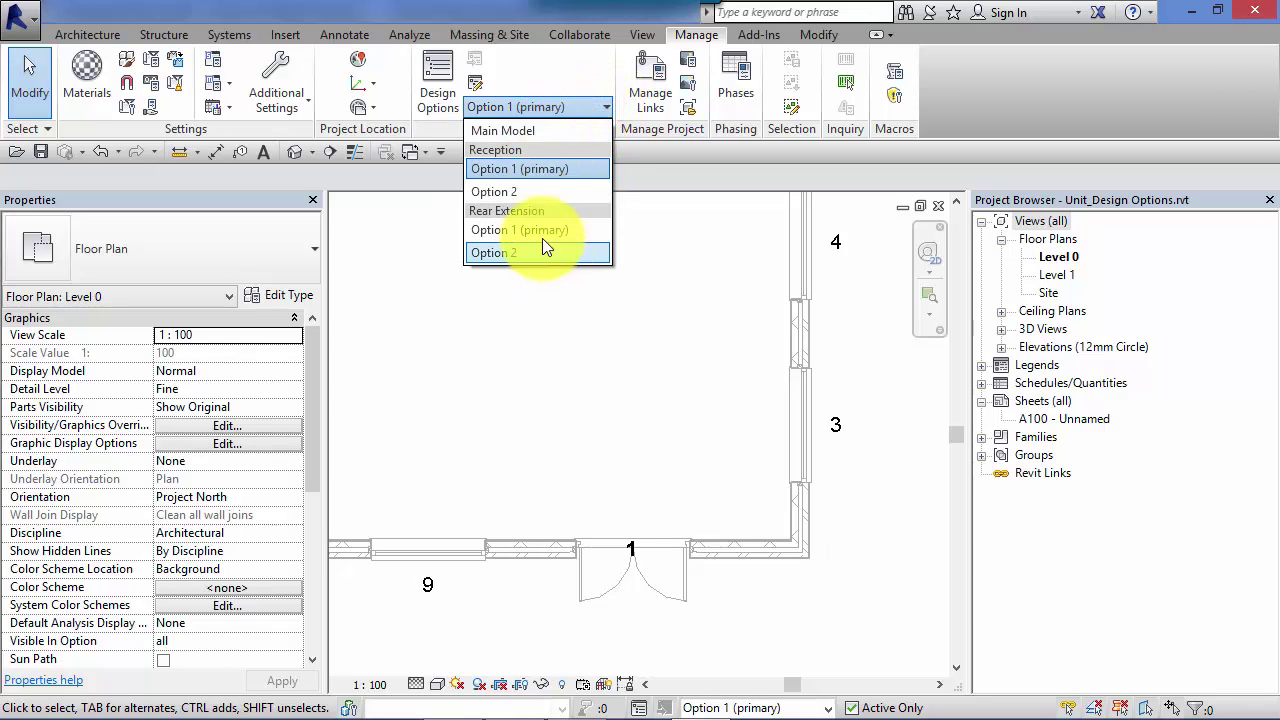
left_click(607, 106)
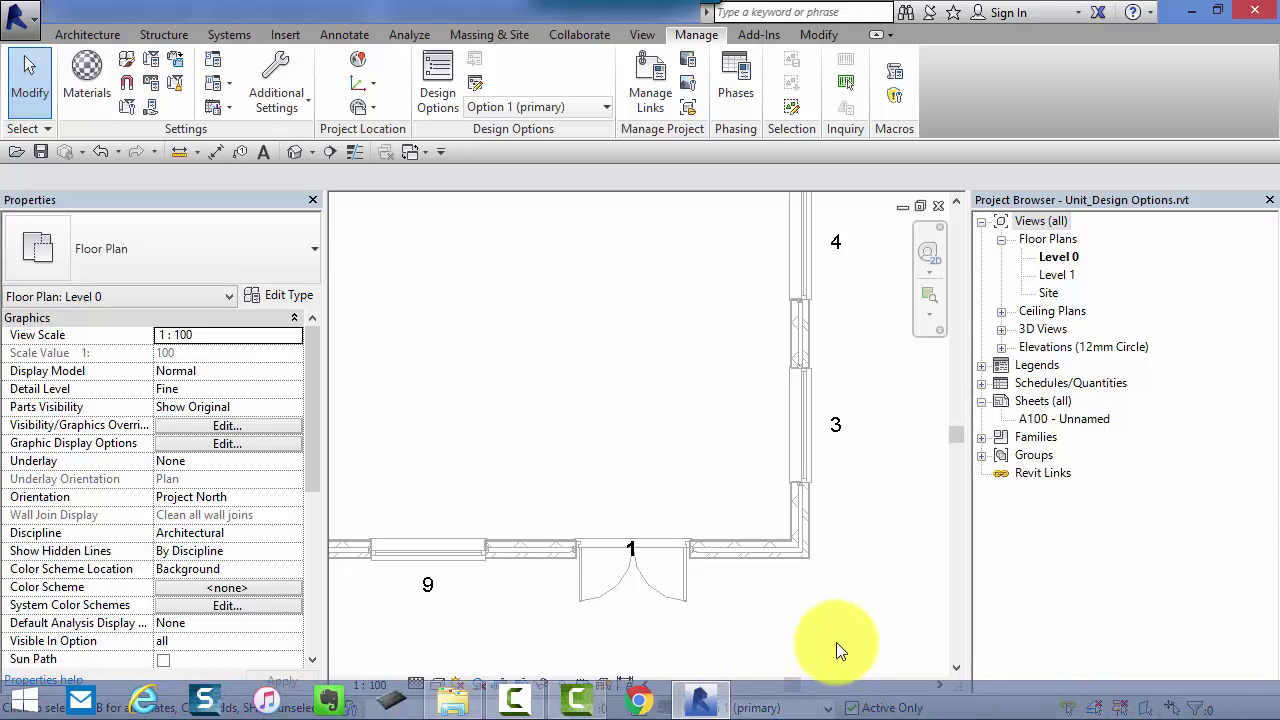
left_click(77, 33)
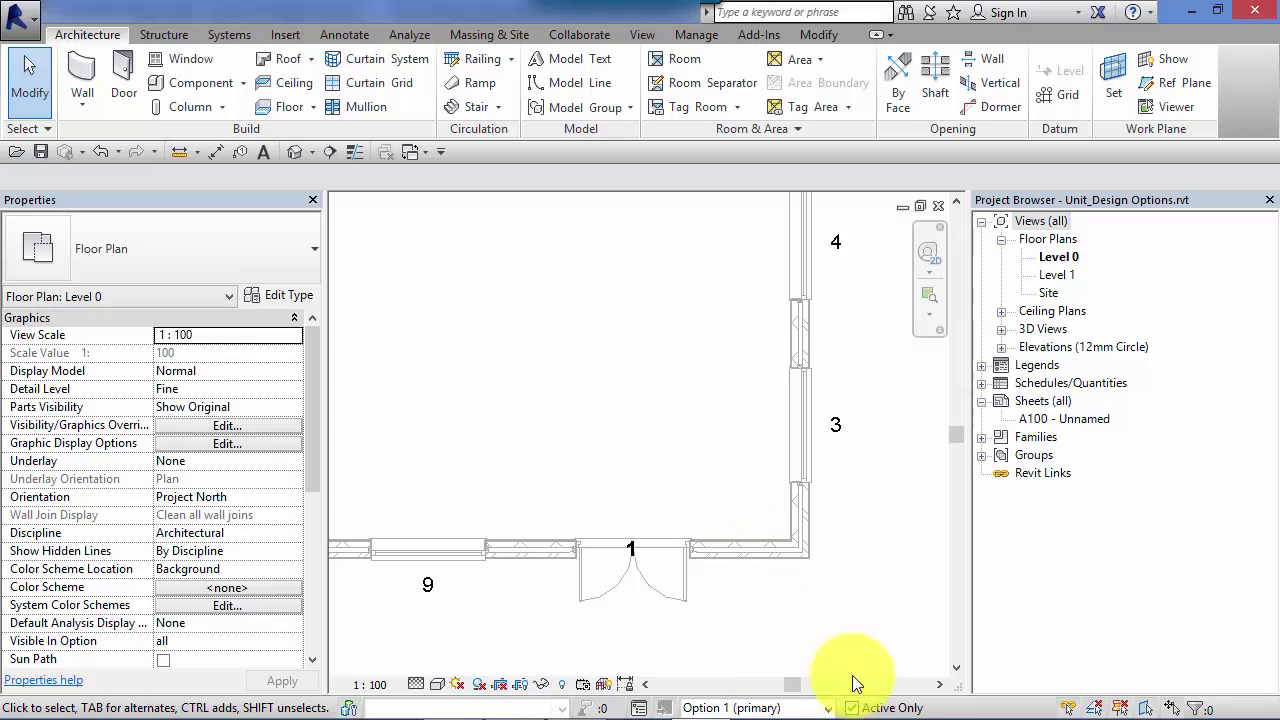
left_click(826, 709)
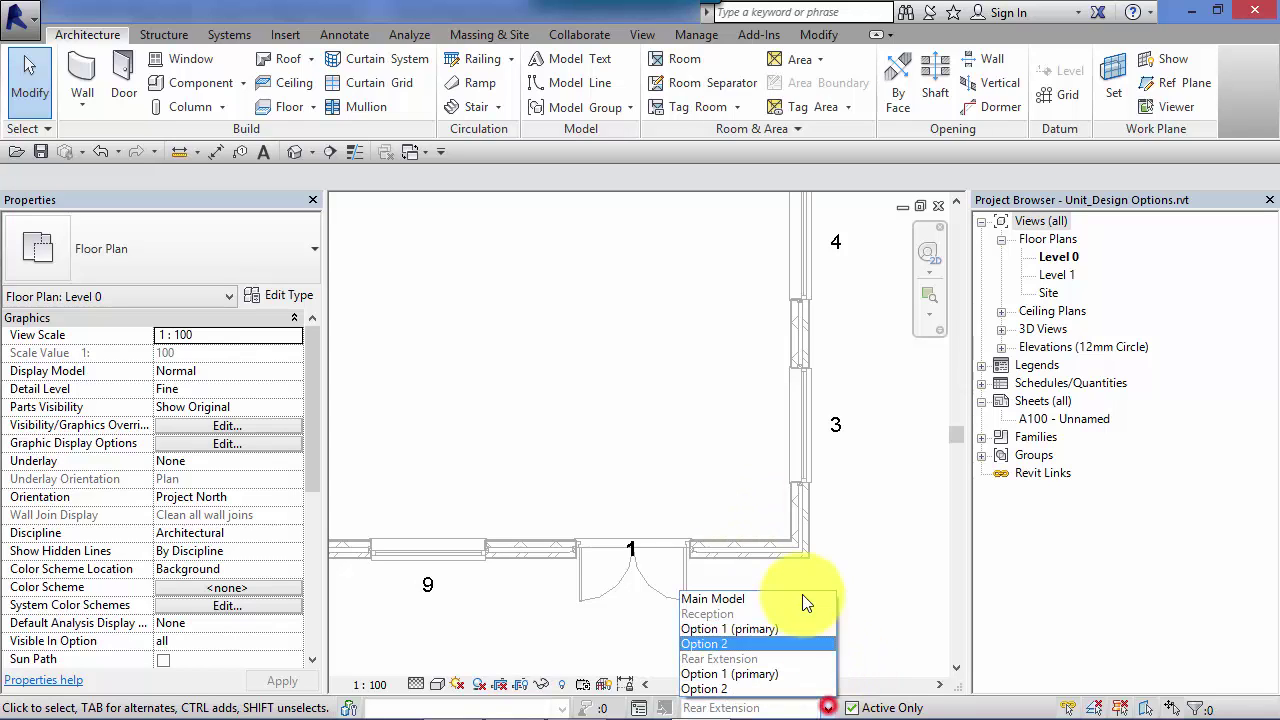
In Reception Option 1, draw two Wall-Partn_12P-75Std-12P walls enclosing the entrance: about 3160 mm inward beside window 9, across to the wall between windows 3 and 4
left_click(741, 629)
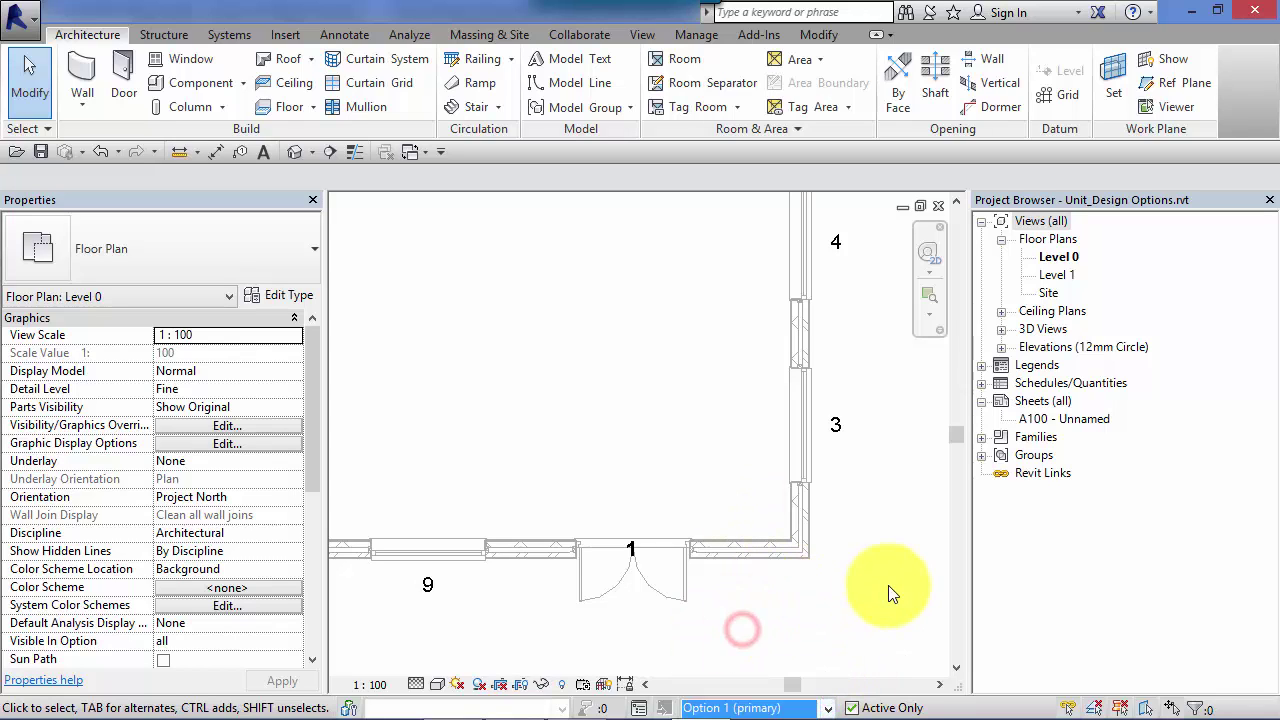
left_click(77, 64)
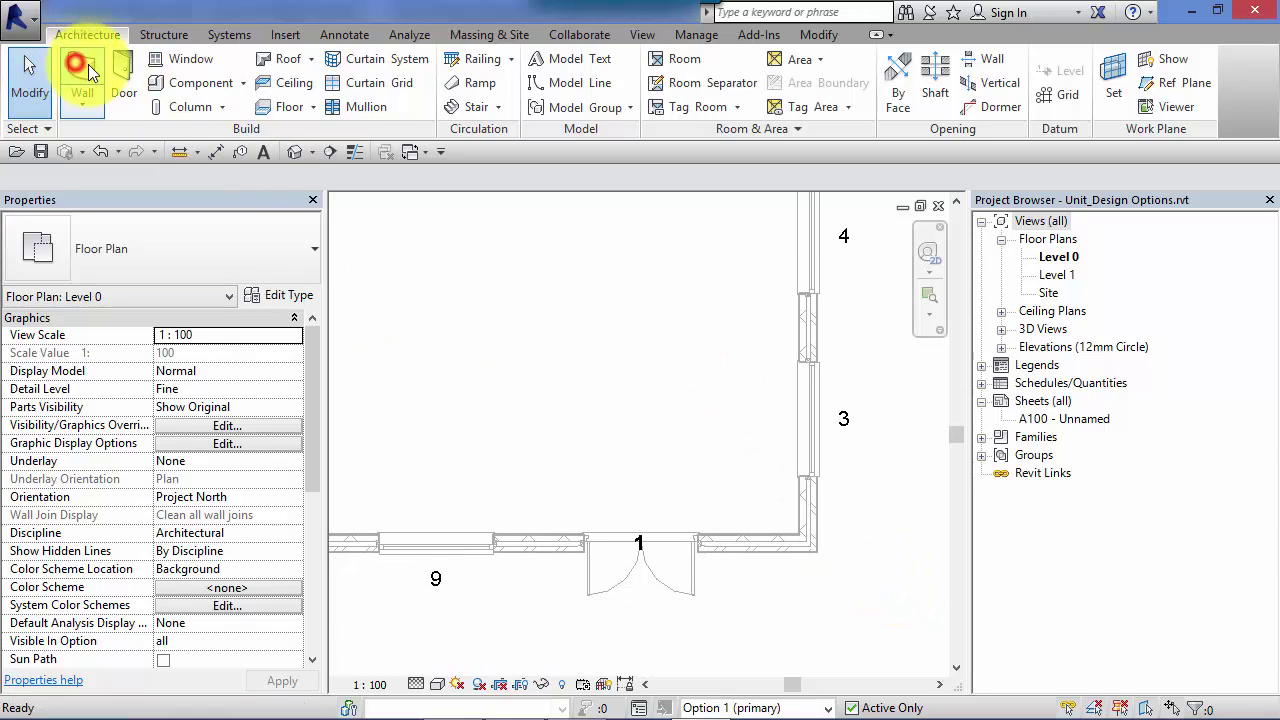
left_click(310, 231)
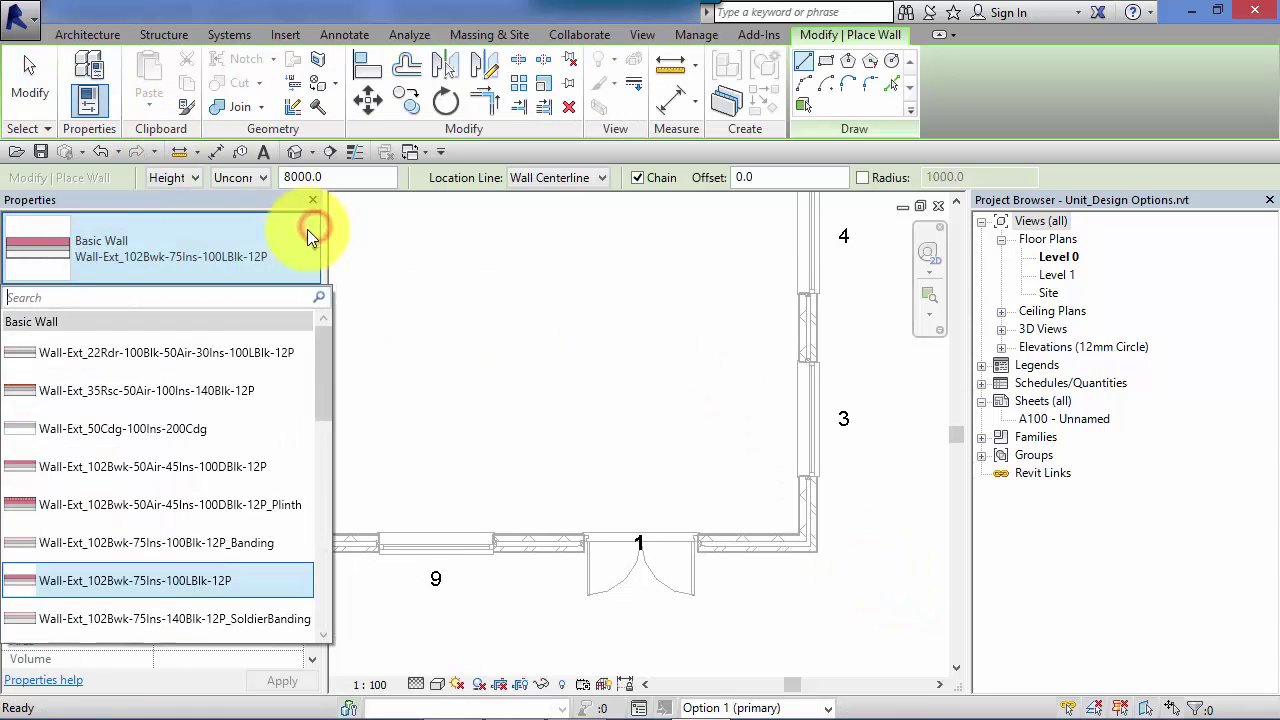
left_click_drag(329, 396, 343, 508)
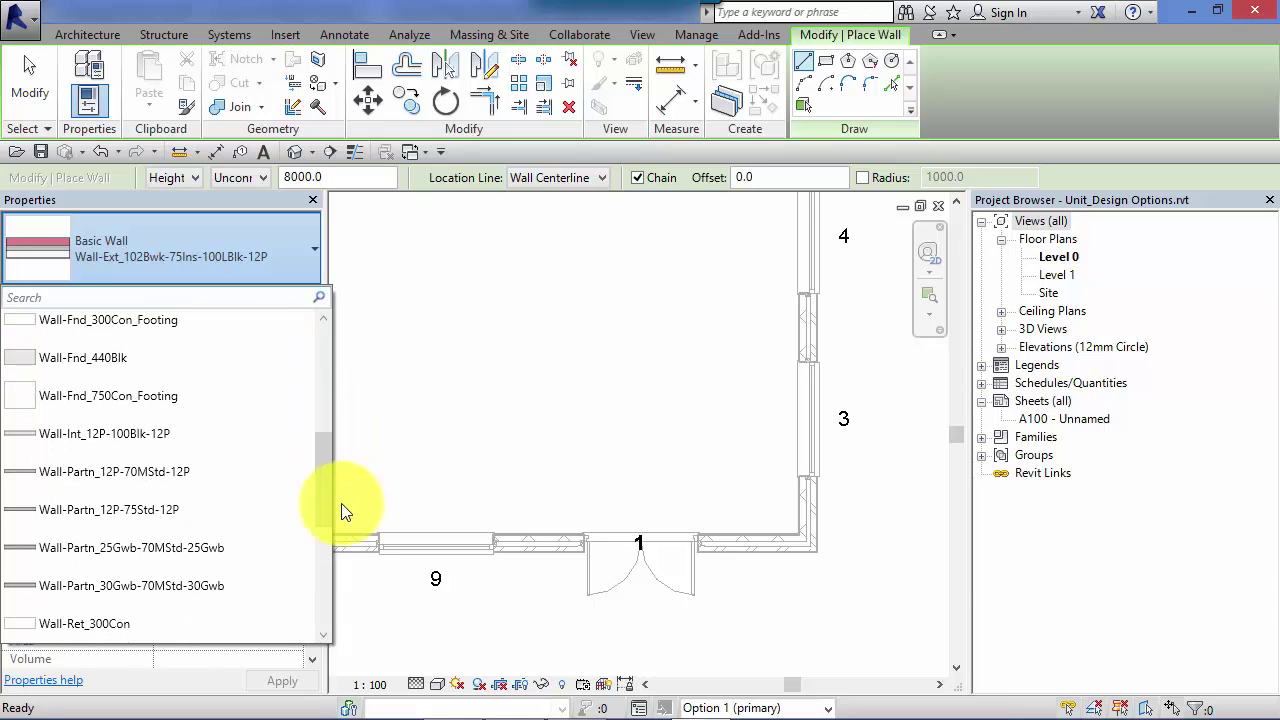
left_click(125, 510)
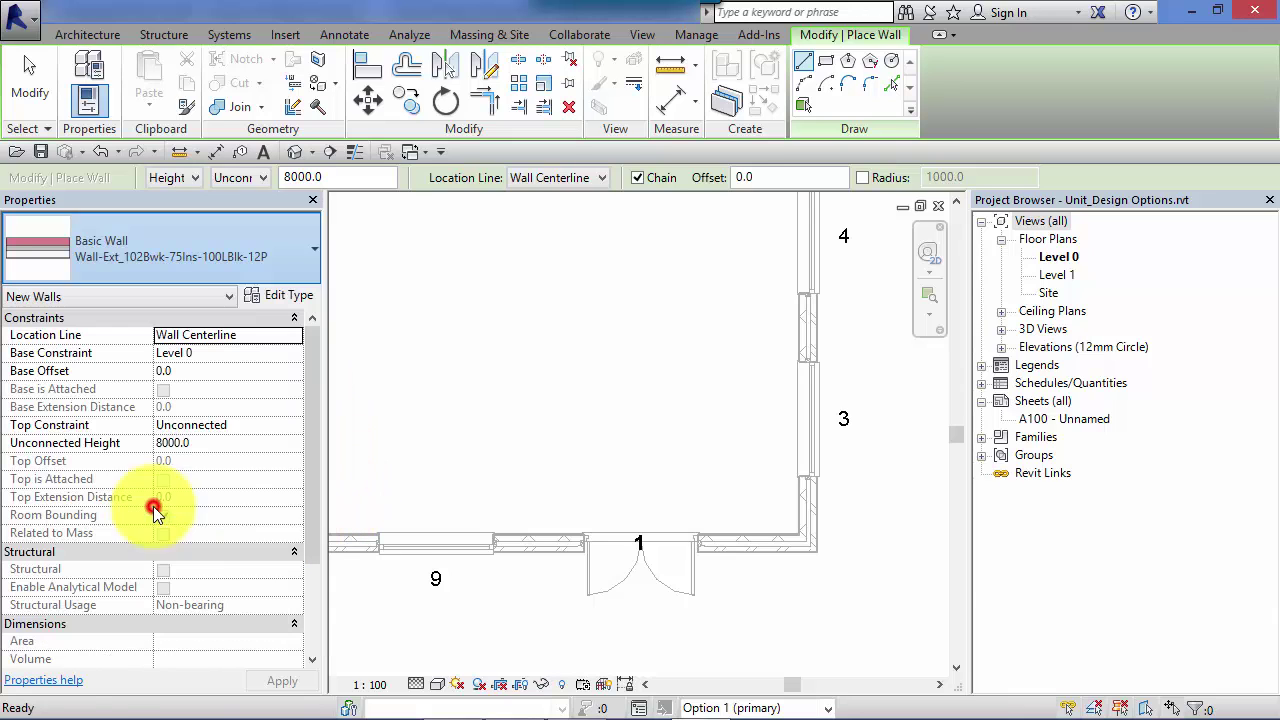
left_click(524, 537)
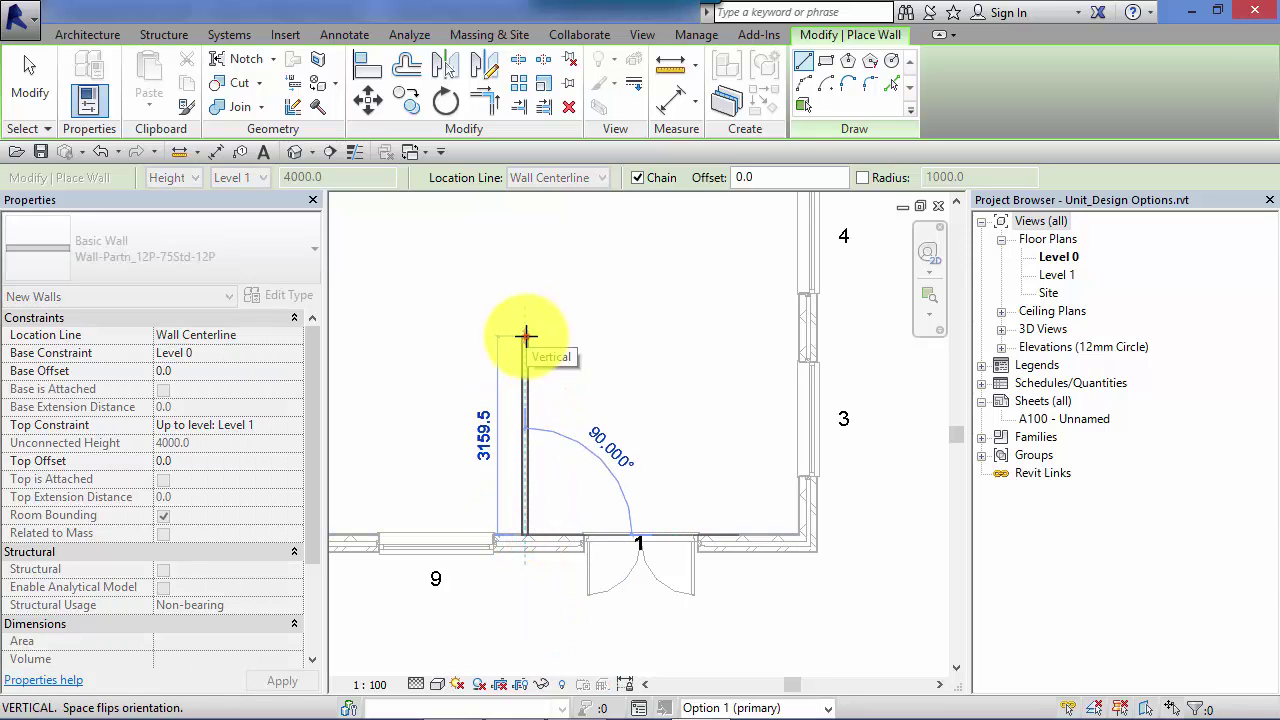
left_click(524, 337)
left_click(804, 334)
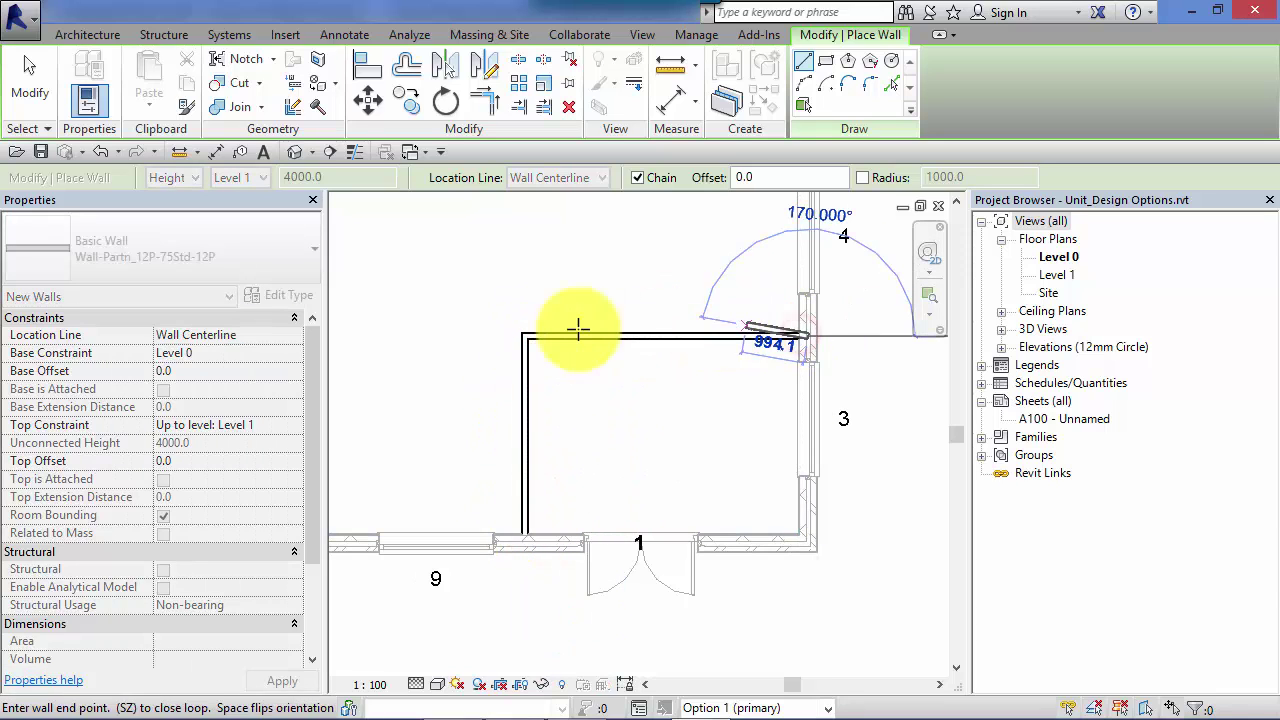
Place a Doors_ExtDbl_Flush 1810x2110mm door in the horizontal partition, about 633 mm from the partition corner and opening away from the reception
left_click(86, 34)
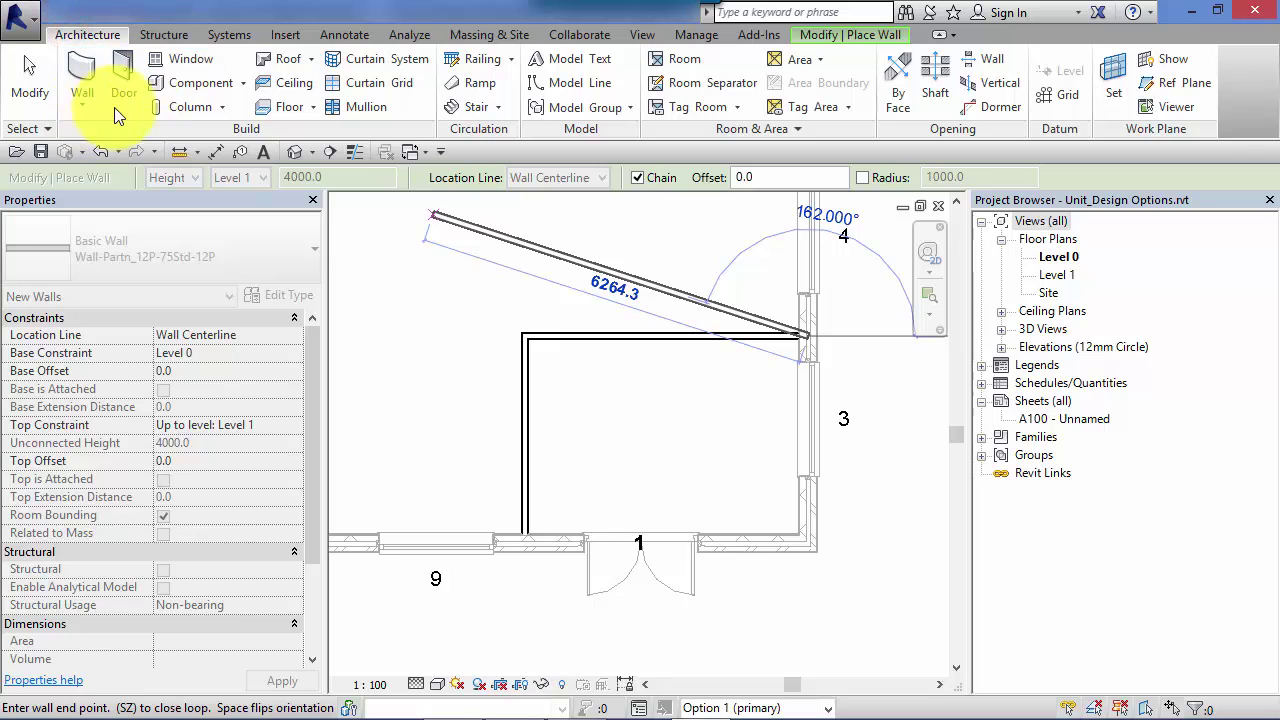
left_click(126, 74)
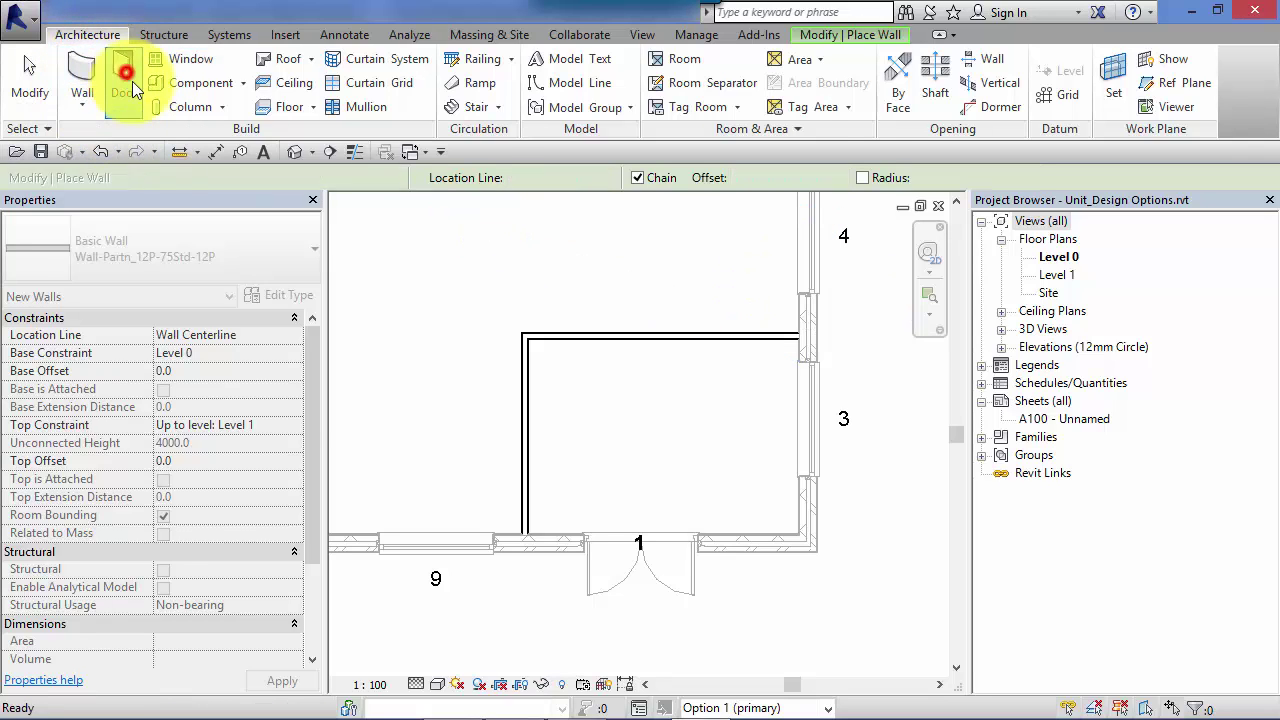
left_click(624, 337)
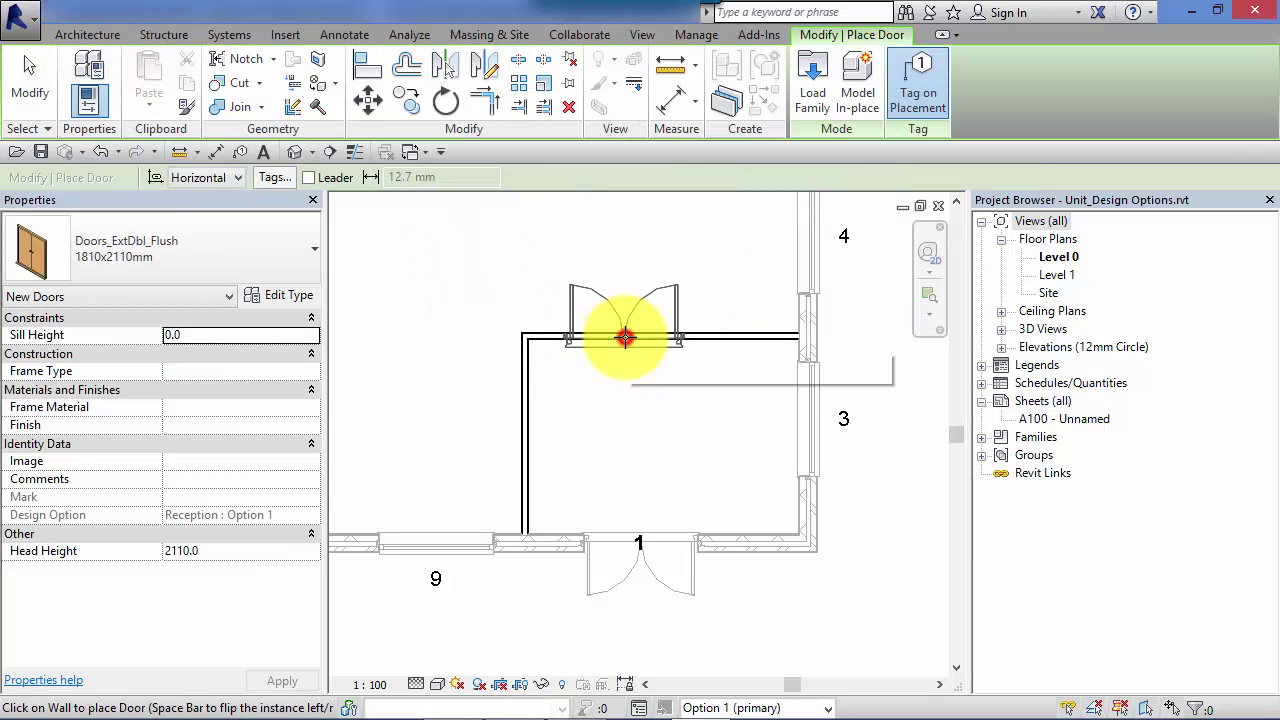
middle_click_drag(891, 449, 905, 492)
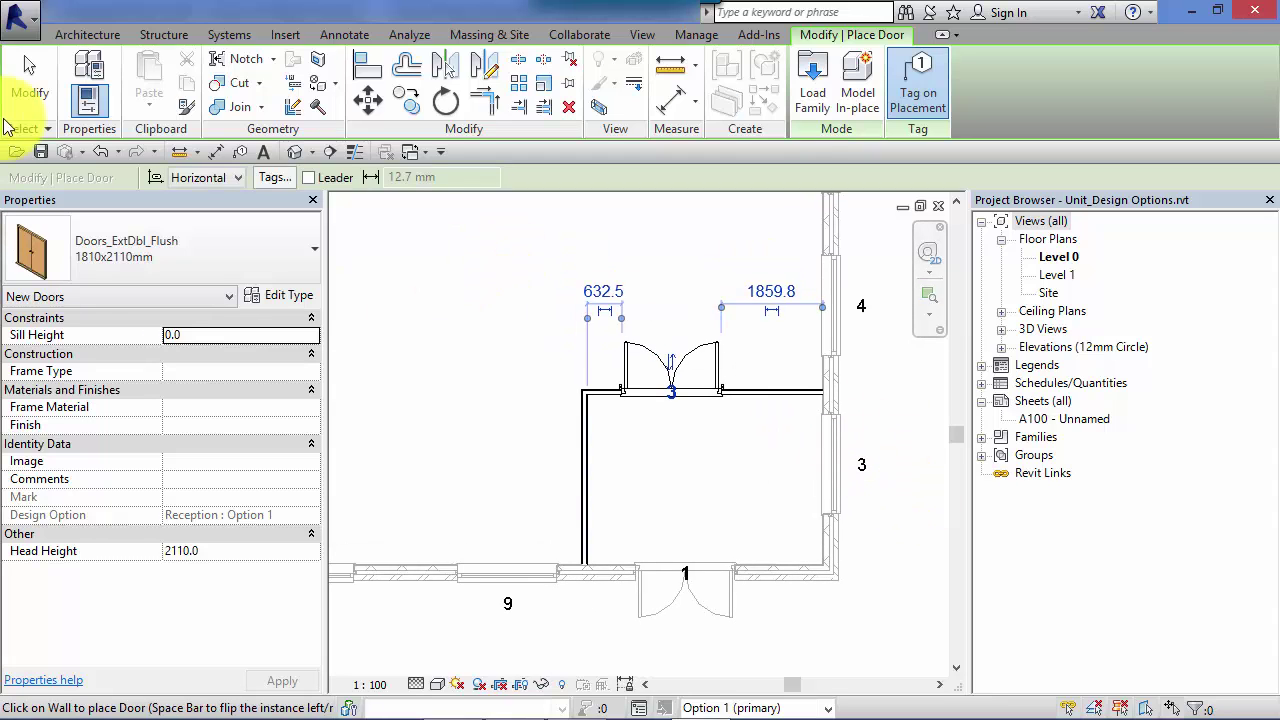
left_click(26, 72)
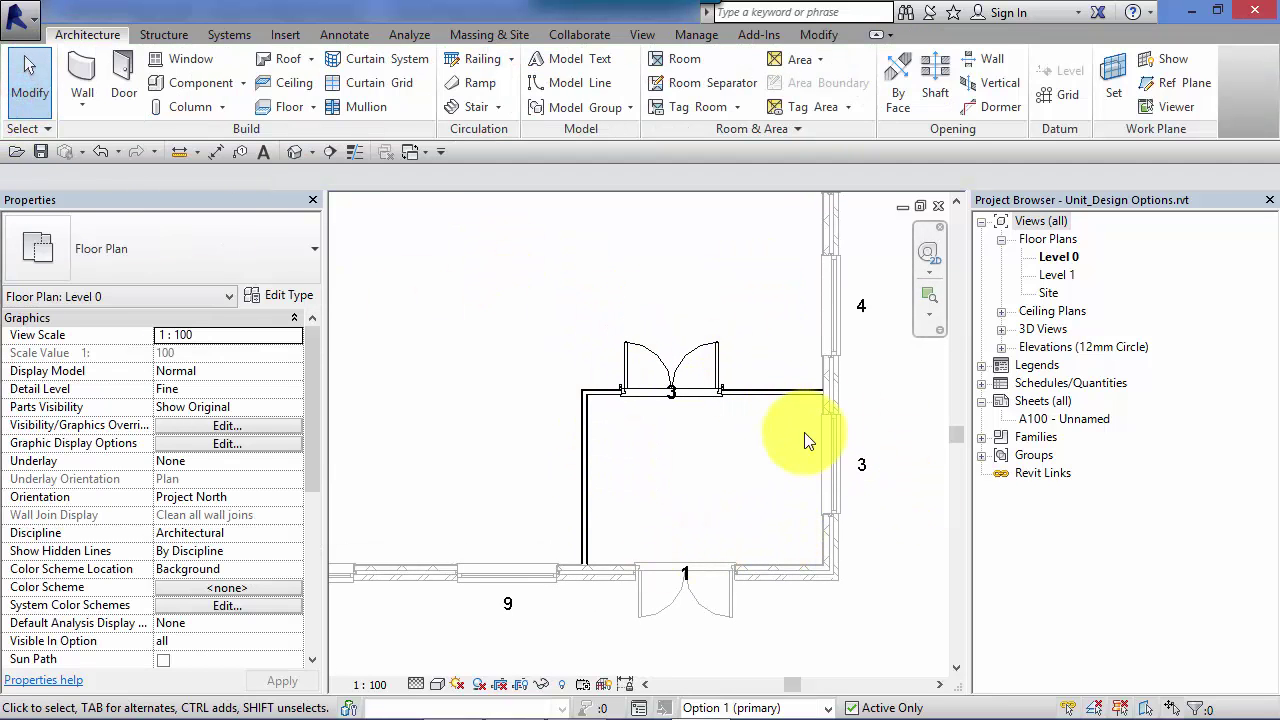
Make Option 2 of the Reception set the active design option
middle_click_drag(766, 443, 753, 435)
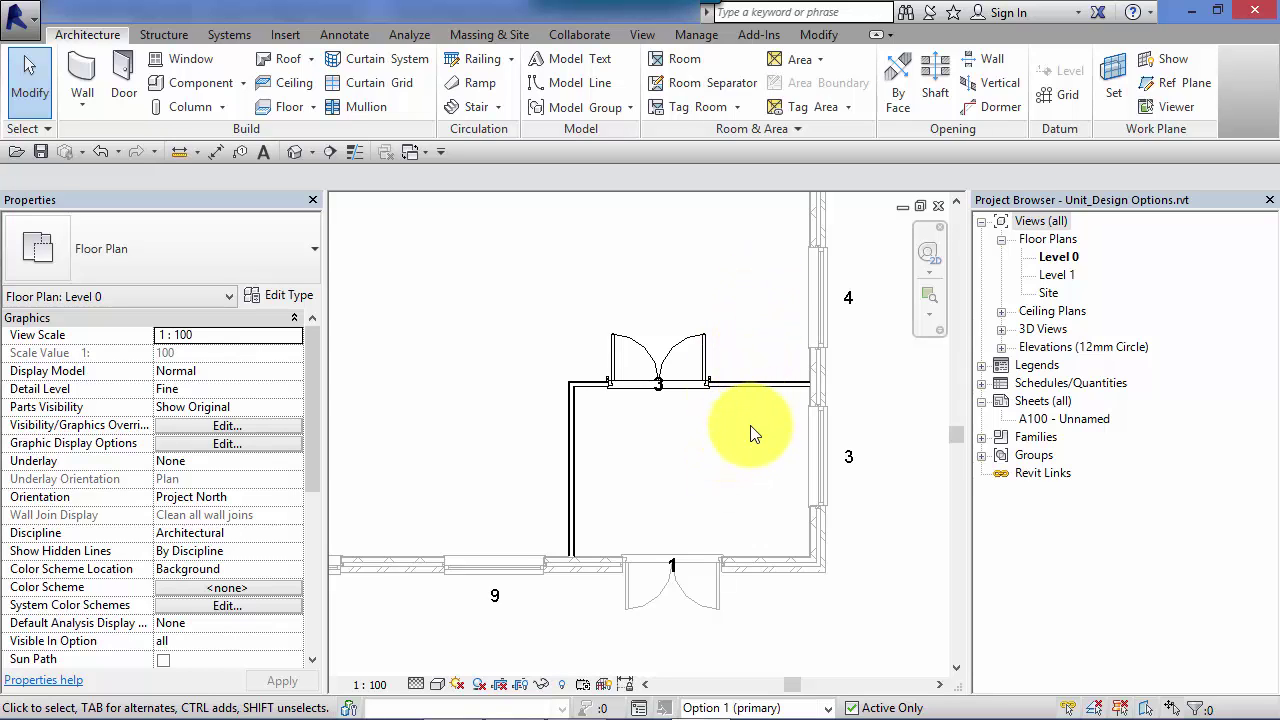
mouse_move(749, 463)
middle_mouse_down()
mouse_move(677, 463)
mouse_move(745, 486)
middle_mouse_up()
scroll(686, 466, "up", 1)
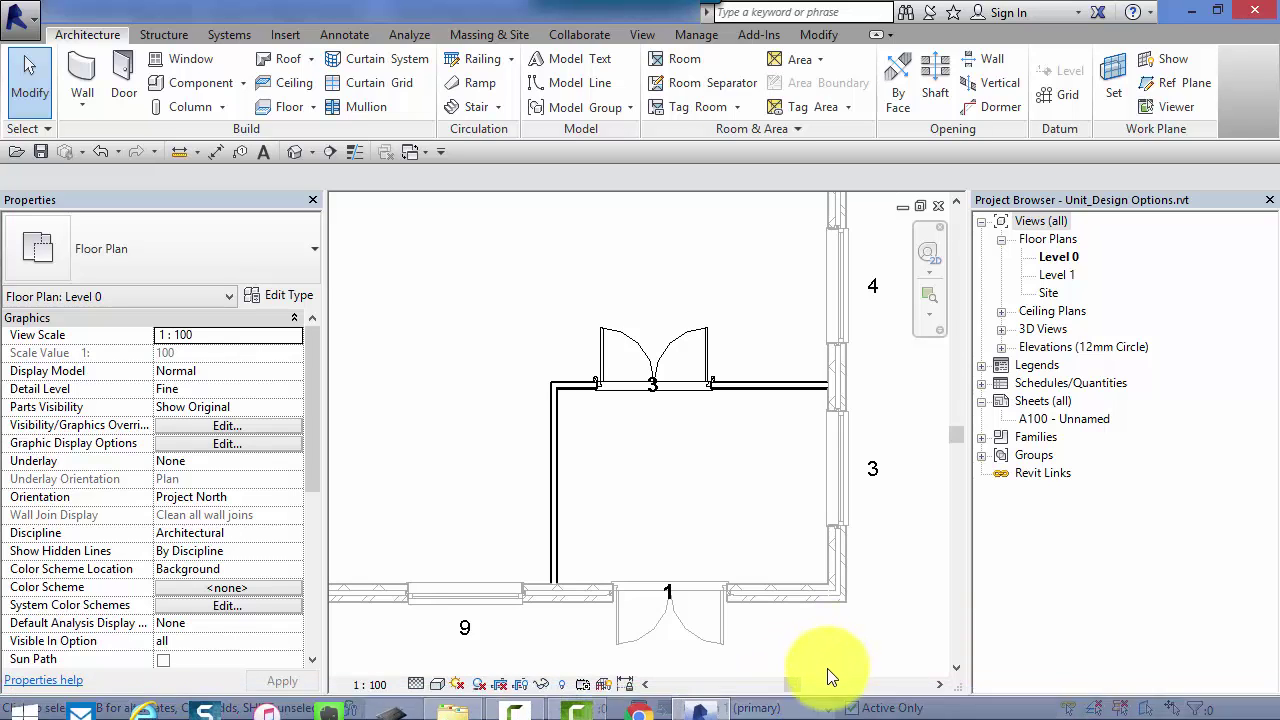
left_click(826, 708)
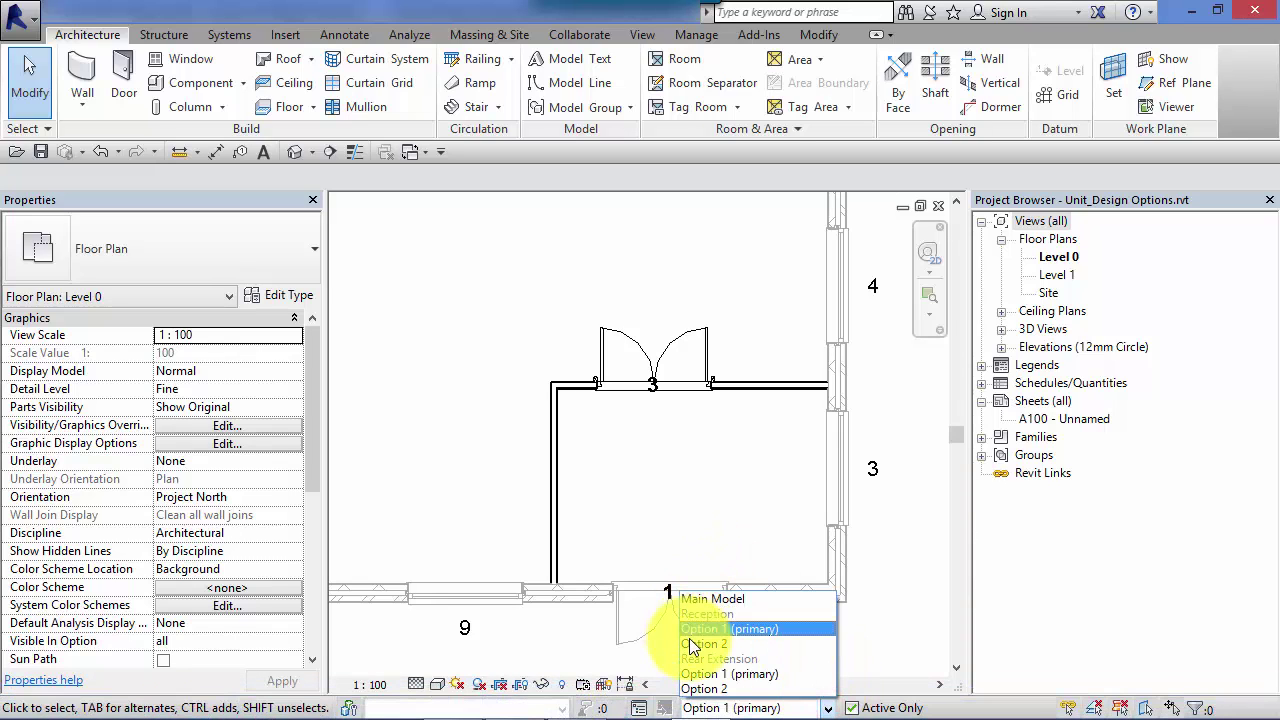
left_click(701, 645)
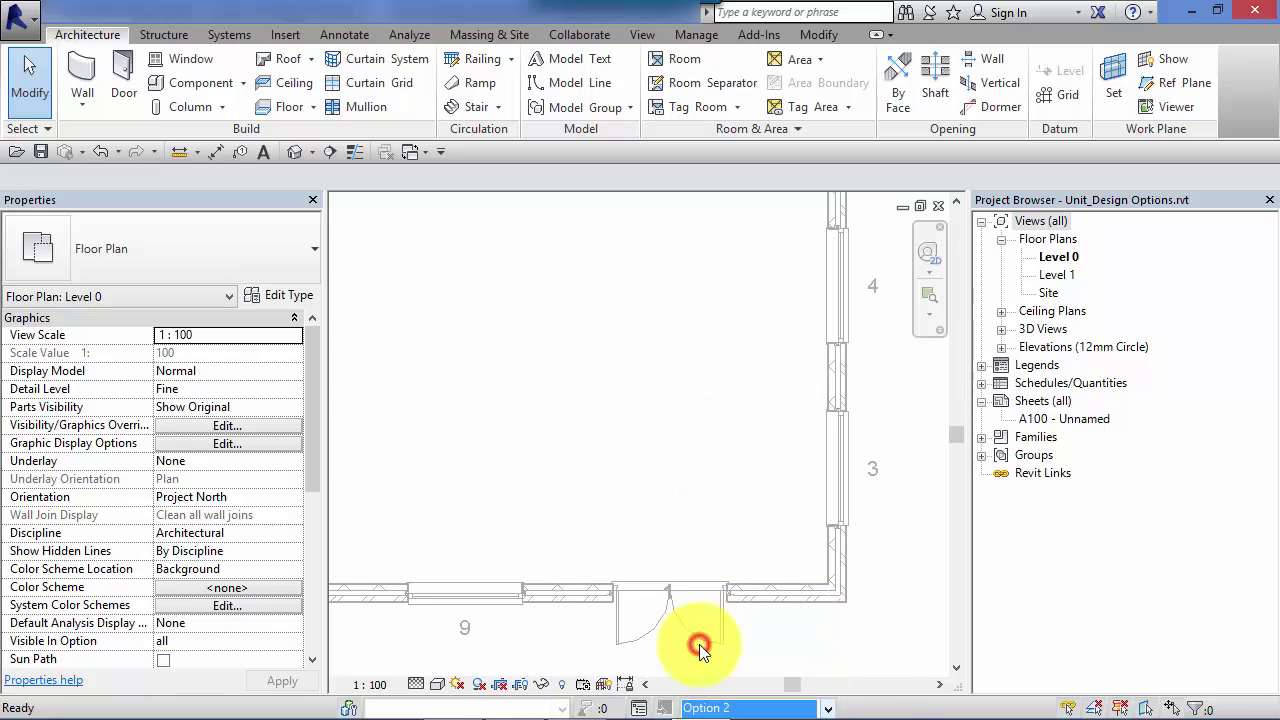
Draw a curved Wall-Partn_12P-75Std-12P partition, radius about 3044 mm, around the entrance from beside window 9 to the wall between windows 3 and 4
scroll(659, 480, "down", 5)
middle_click_drag(760, 496, 800, 518)
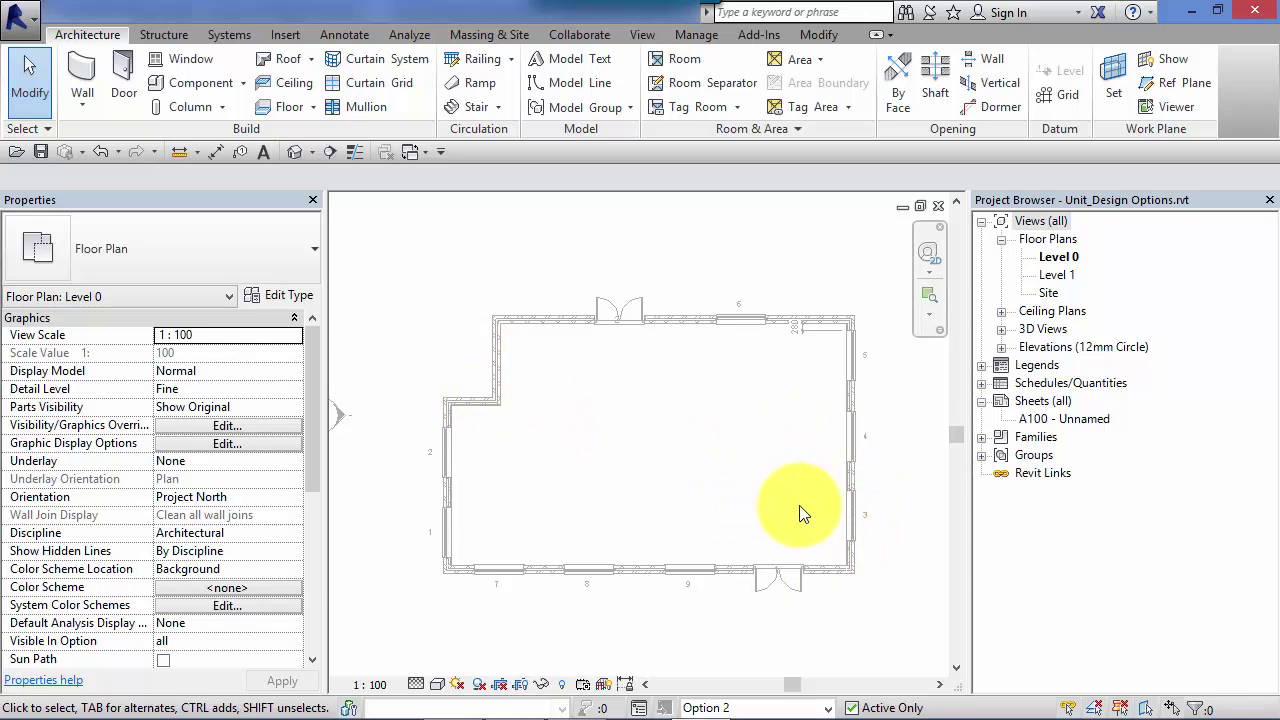
scroll(790, 508, "up", 2)
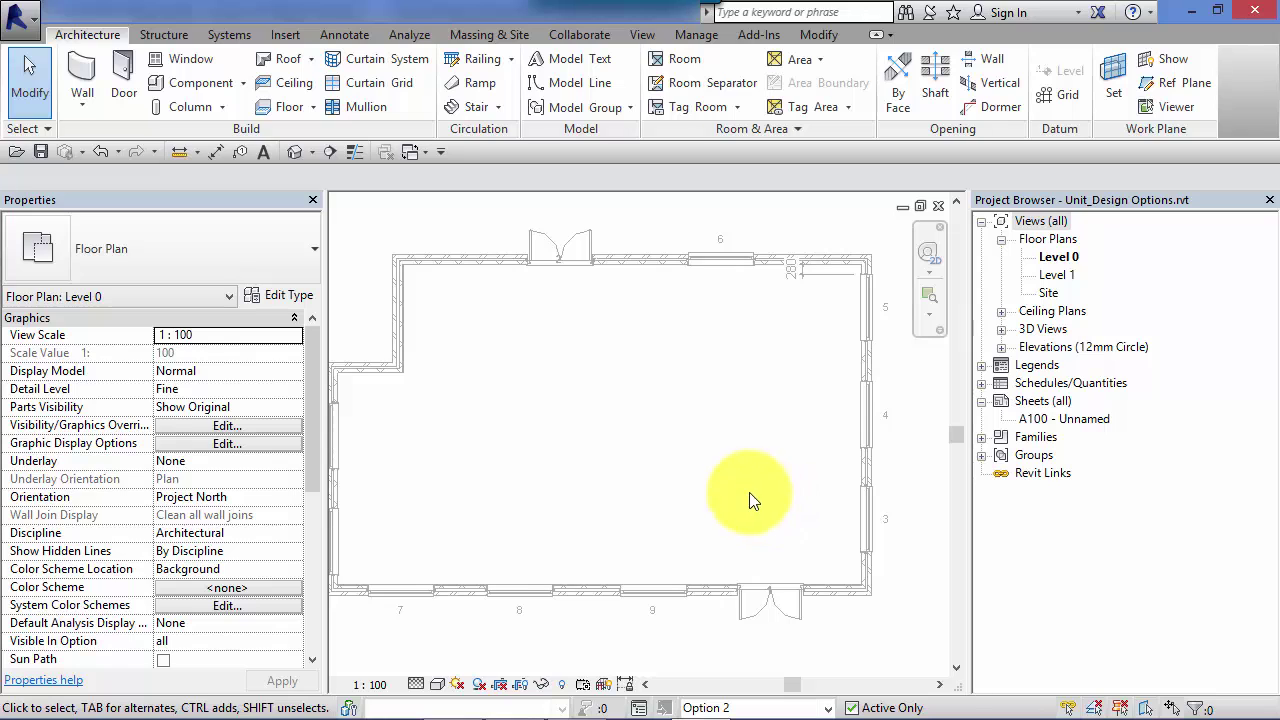
middle_click_drag(749, 492, 722, 490)
left_click(84, 66)
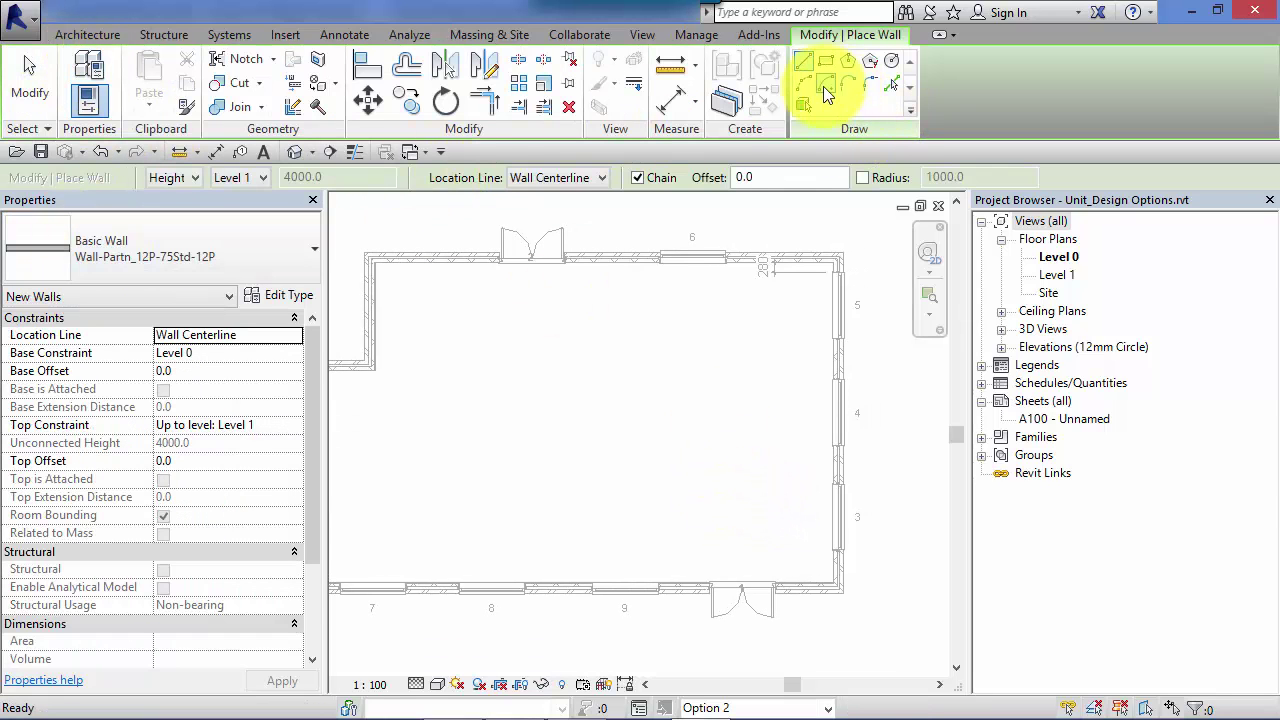
left_click(679, 583)
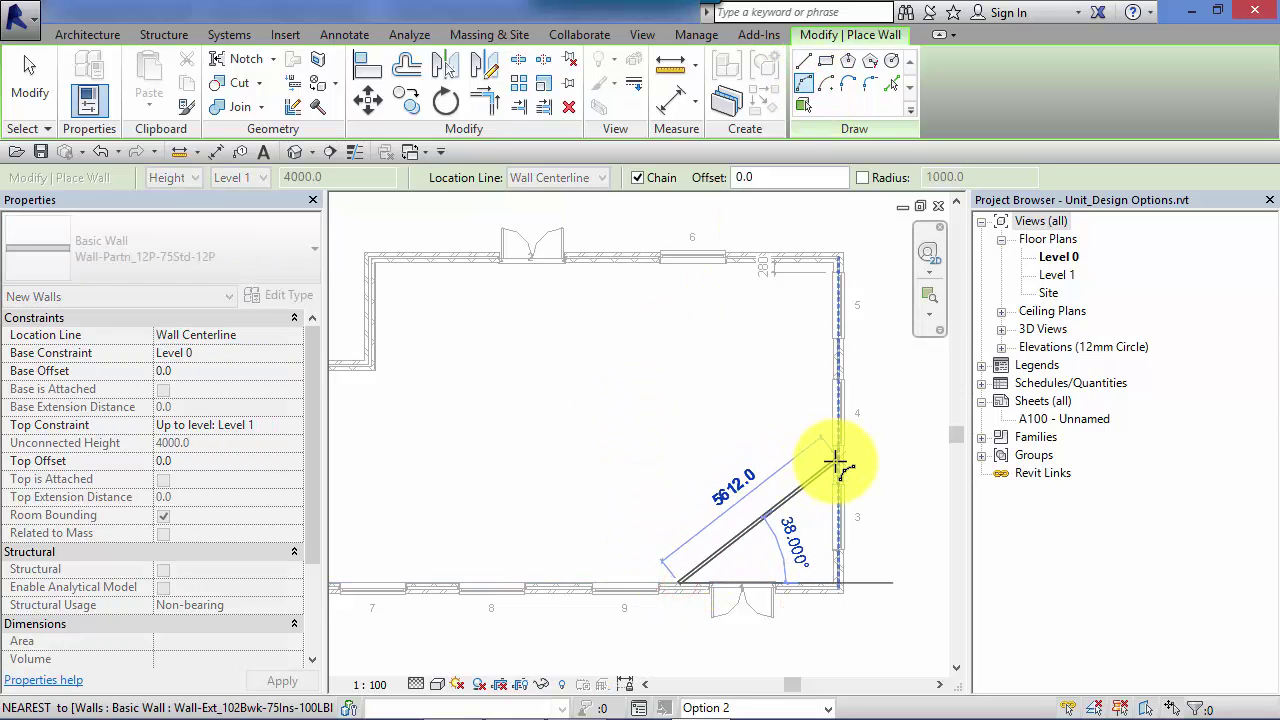
left_click(833, 460)
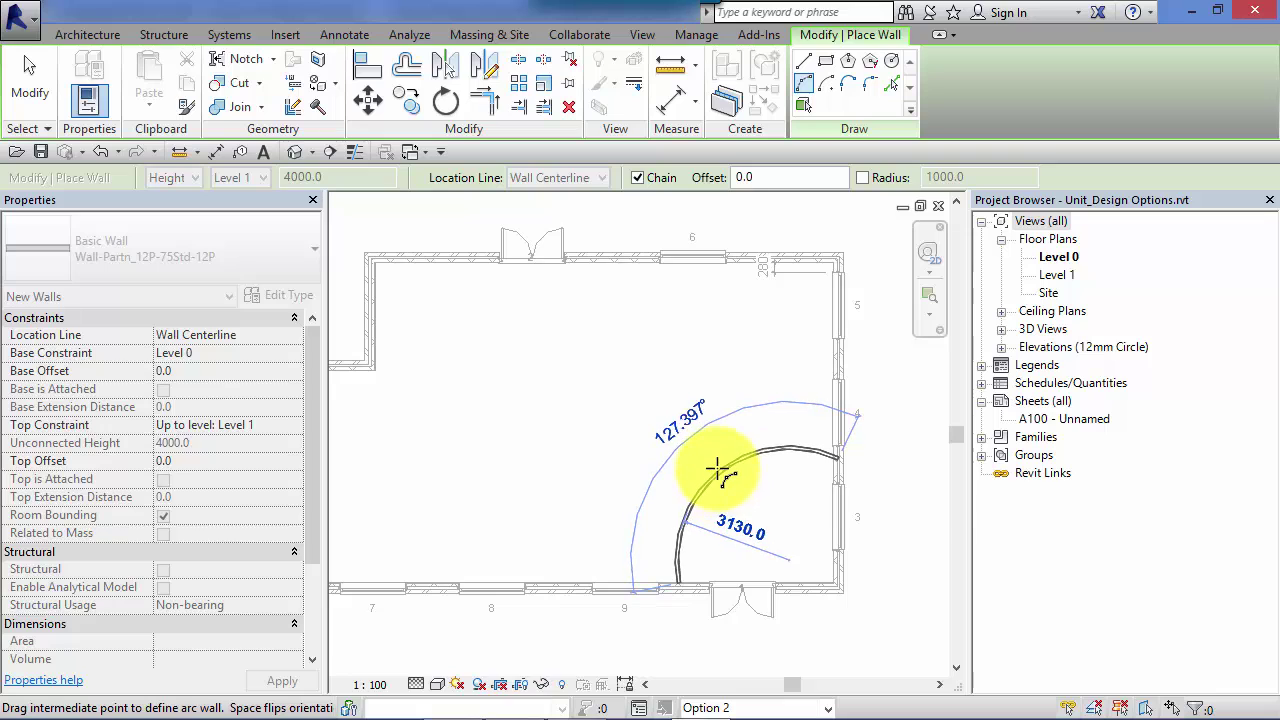
left_click(718, 468)
scroll(737, 457, "up", 2)
middle_click_drag(737, 457, 614, 514)
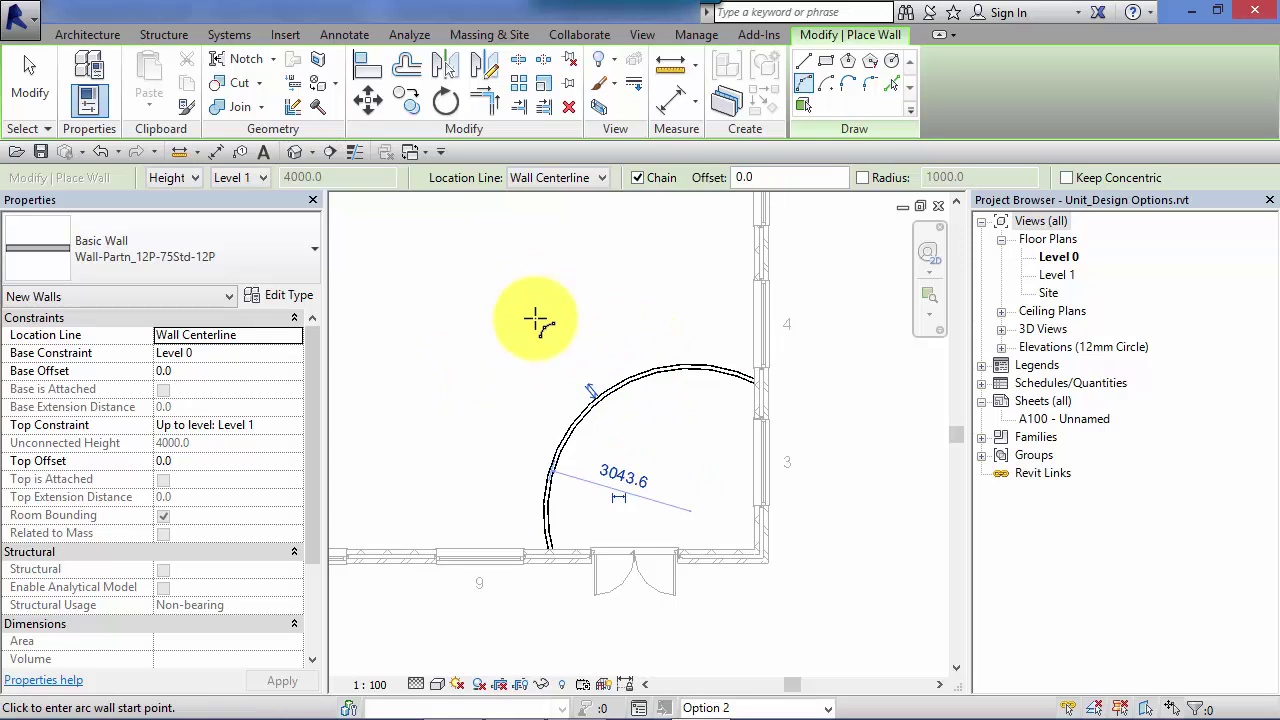
Place a Doors_ExtDbl_Flush 1810x2110mm double door near the middle of the curved partition, opening away from the reception
left_click(89, 30)
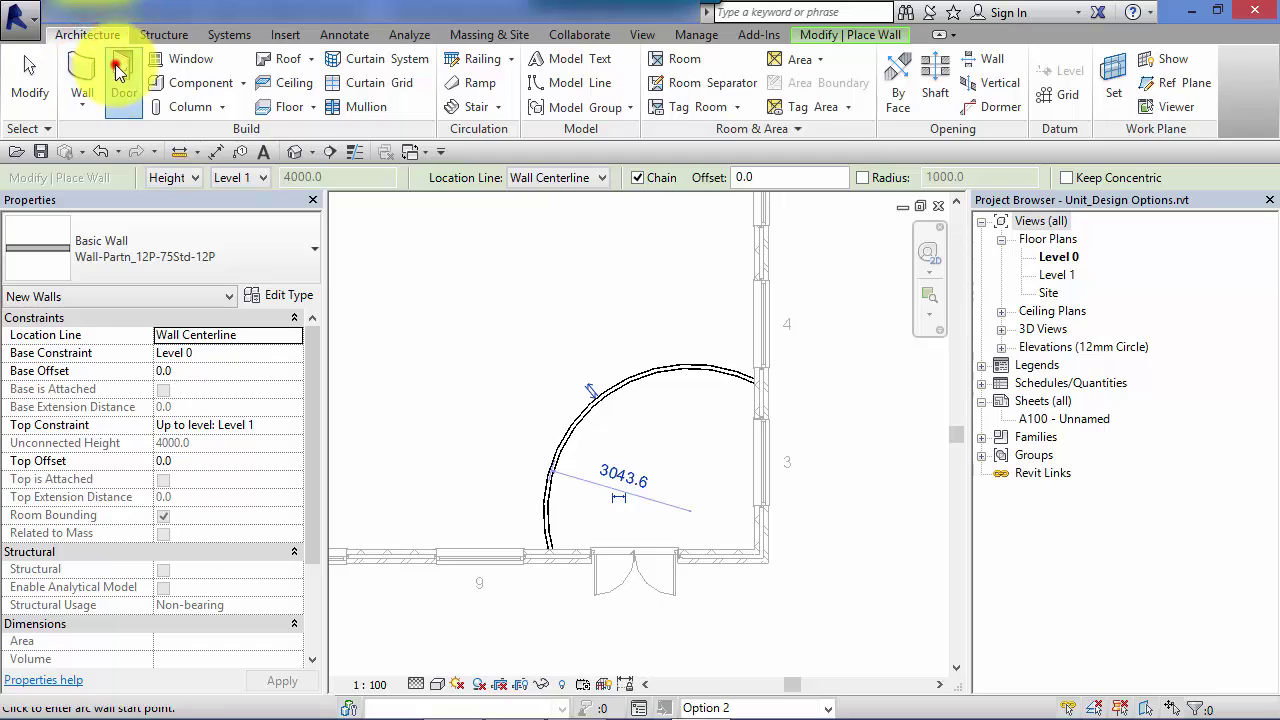
left_click(122, 65)
left_click(578, 421)
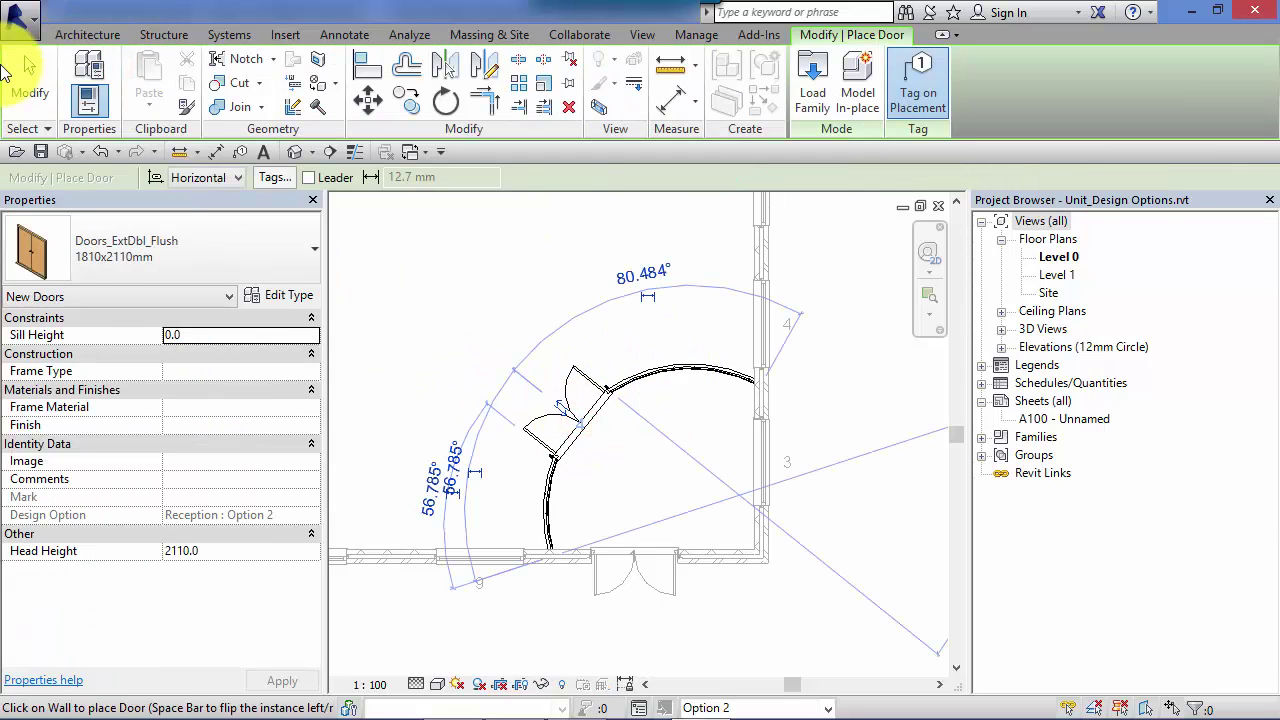
left_click(30, 88)
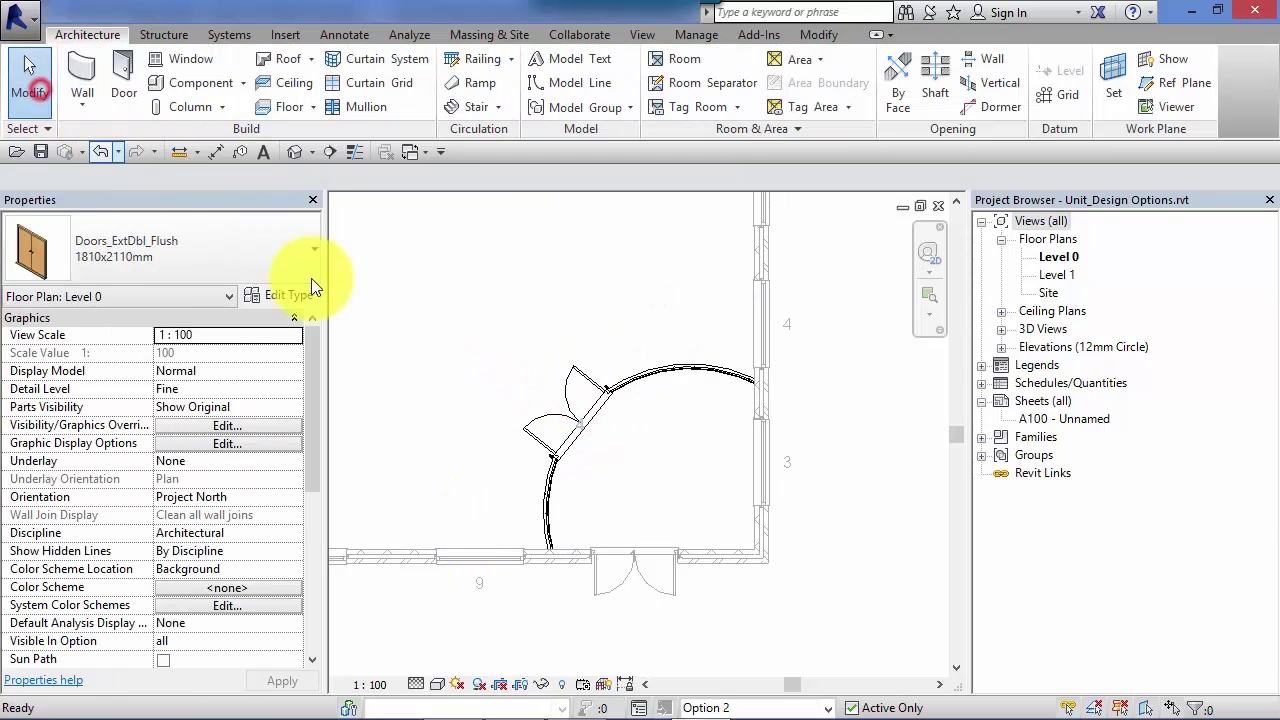
Compare the two Reception layouts by activating Option 1 (primary) and returning to Option 2
left_click(828, 706)
left_click(768, 629)
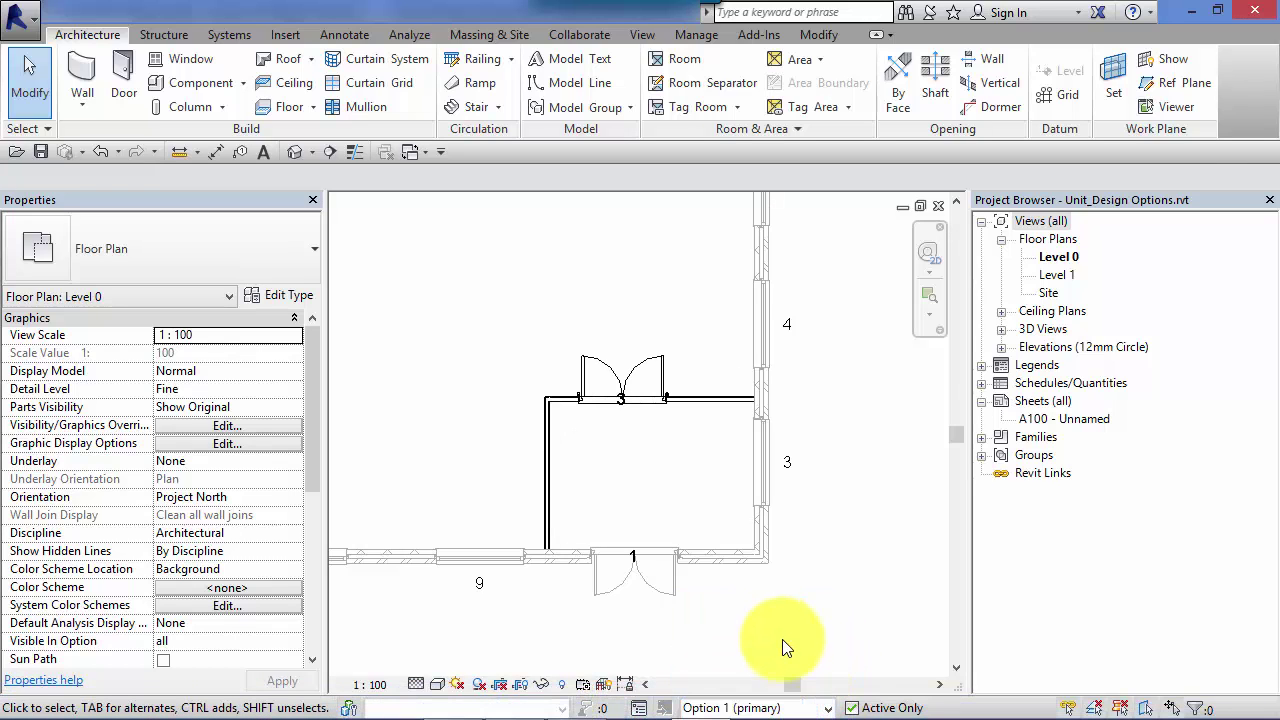
left_click(826, 708)
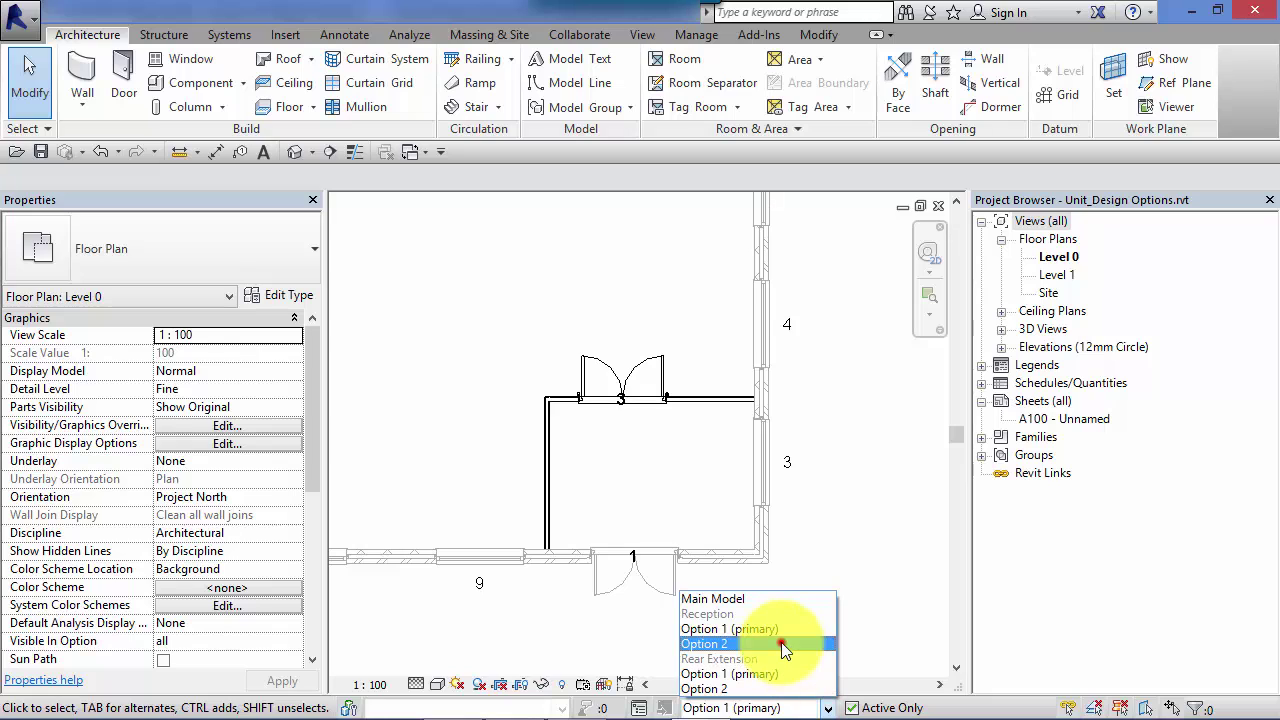
left_click(781, 642)
Make Option 1 (primary) of the Rear Extension set the active design option for editing around rear door 2
scroll(824, 572, "down", 2)
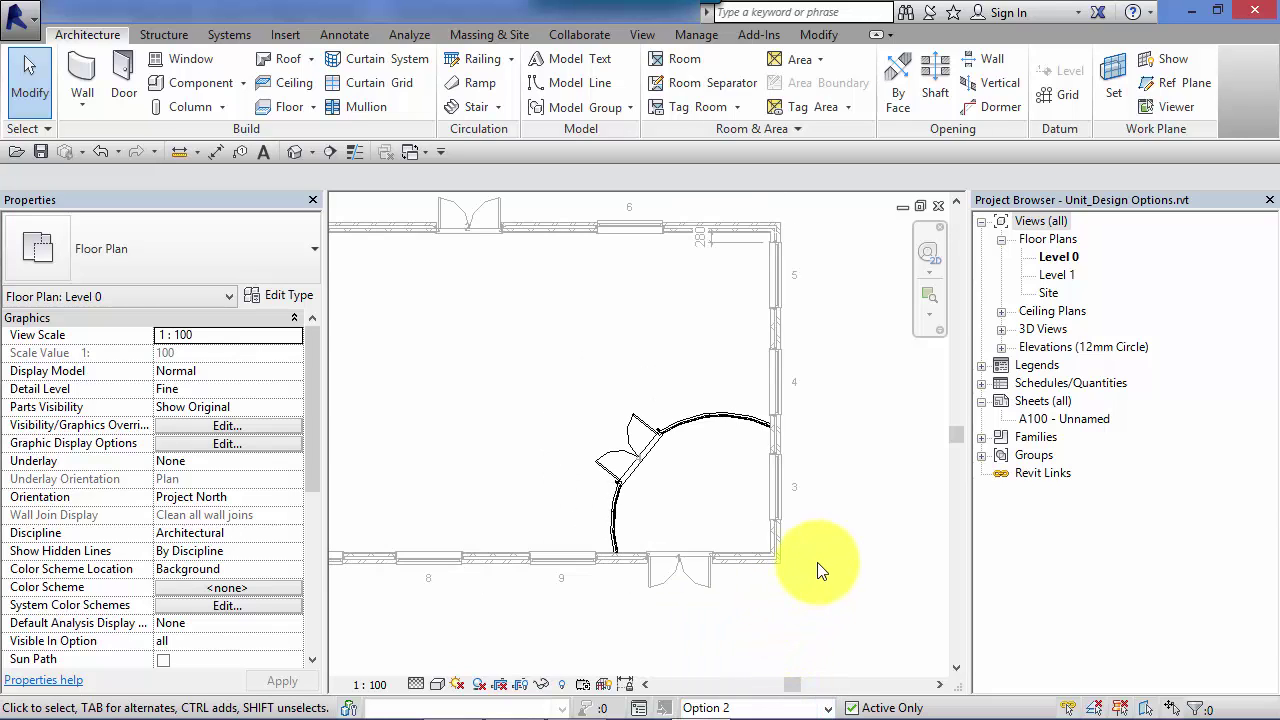
middle_click_drag(824, 572, 871, 617)
middle_click_drag(518, 340, 658, 586)
scroll(549, 371, "up", 3)
scroll(658, 586, "up", 1)
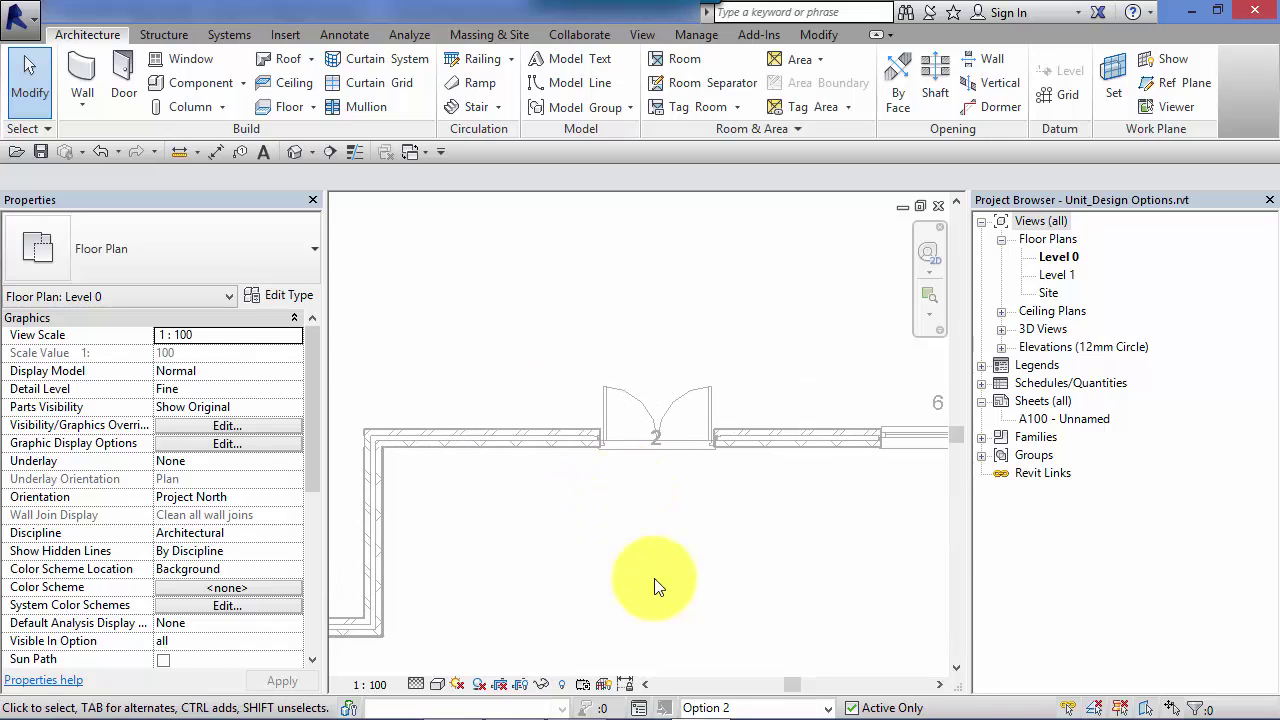
left_click(828, 708)
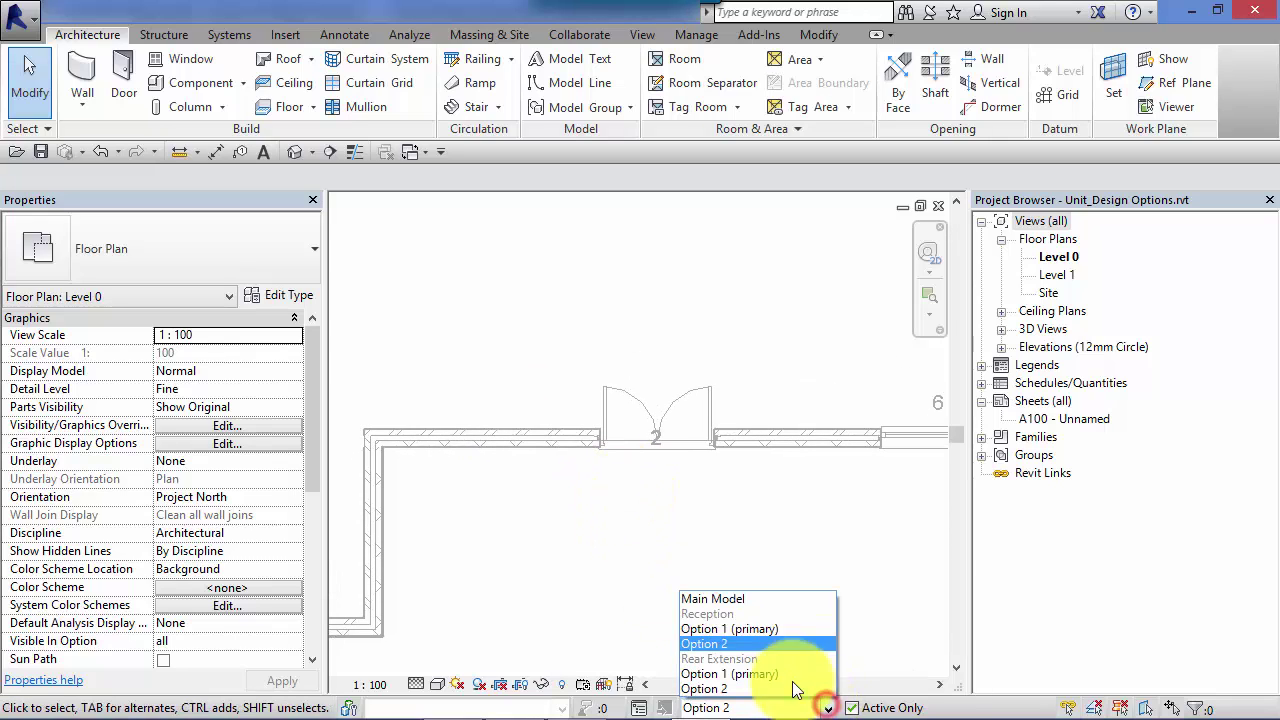
left_click(720, 674)
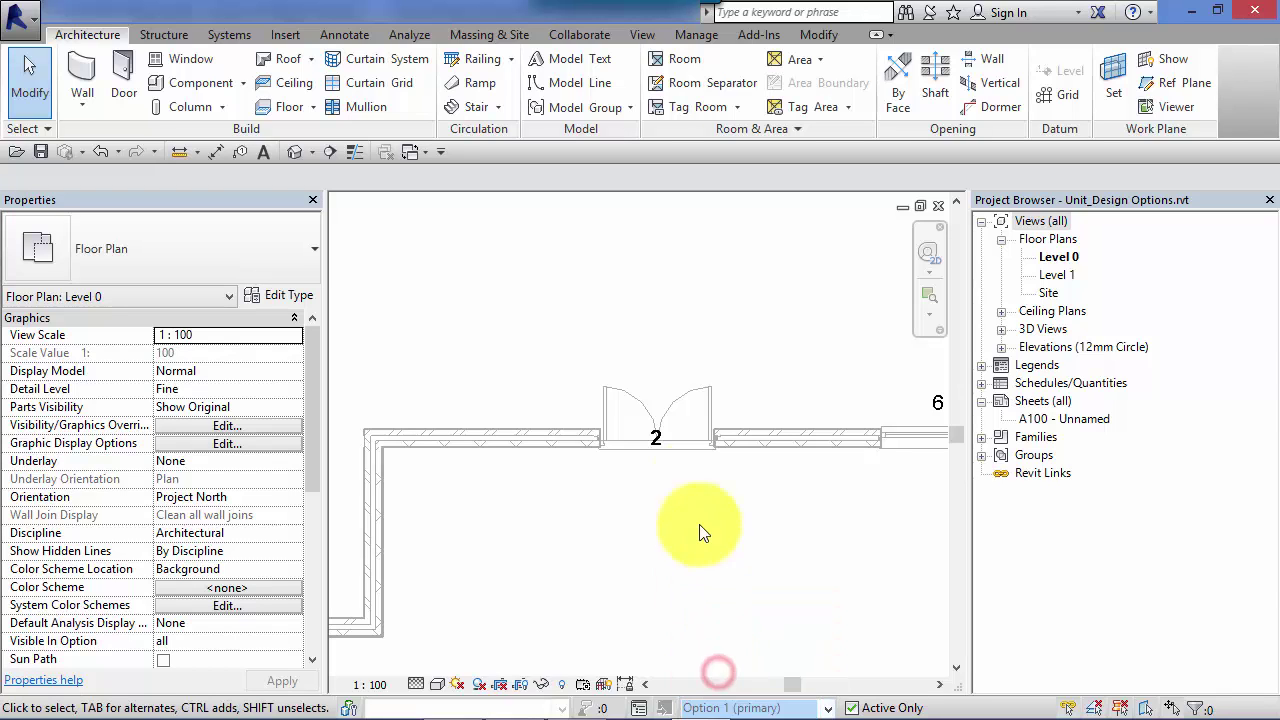
Draw a Wall-Ext_102Bwk-75Ins-100Blk-12P_Banding wall about 4208 mm outward from the rear wall, starting between the building corner and door 2
scroll(666, 537, "down", 1)
key("w")
key("a")
left_click(300, 250)
left_click(325, 462)
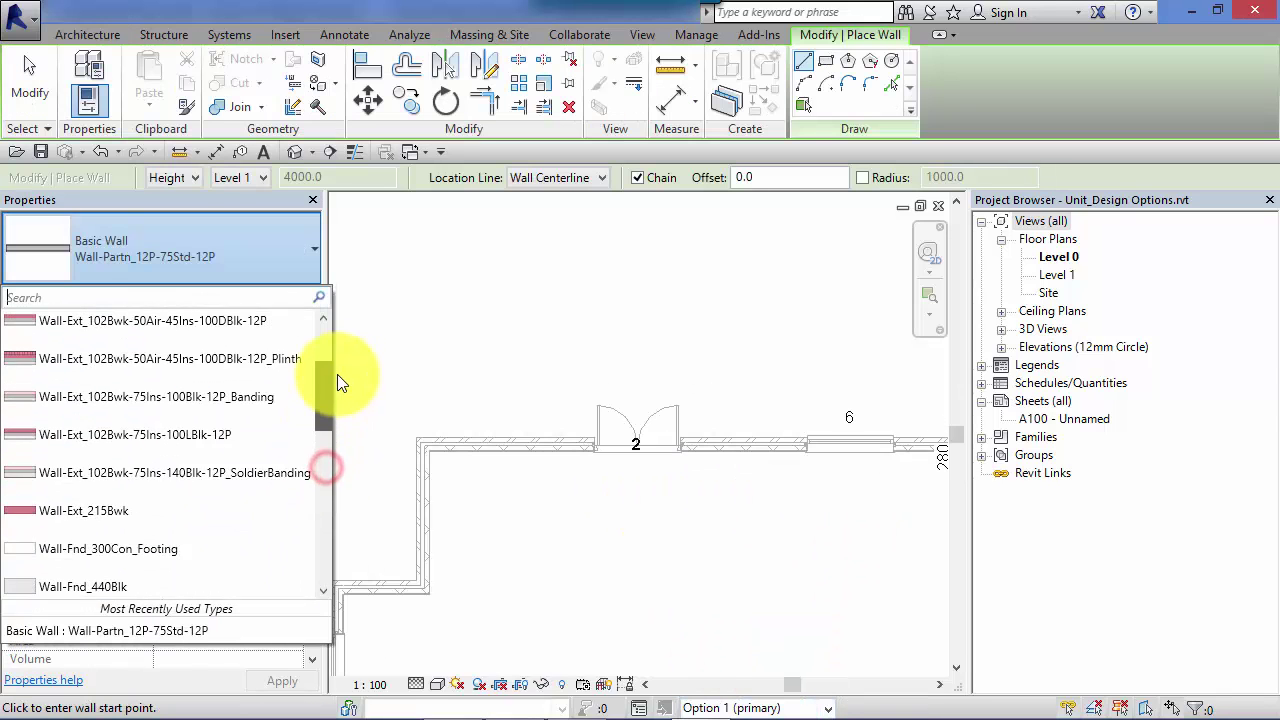
scroll(306, 389, "up", 1)
left_click(252, 423)
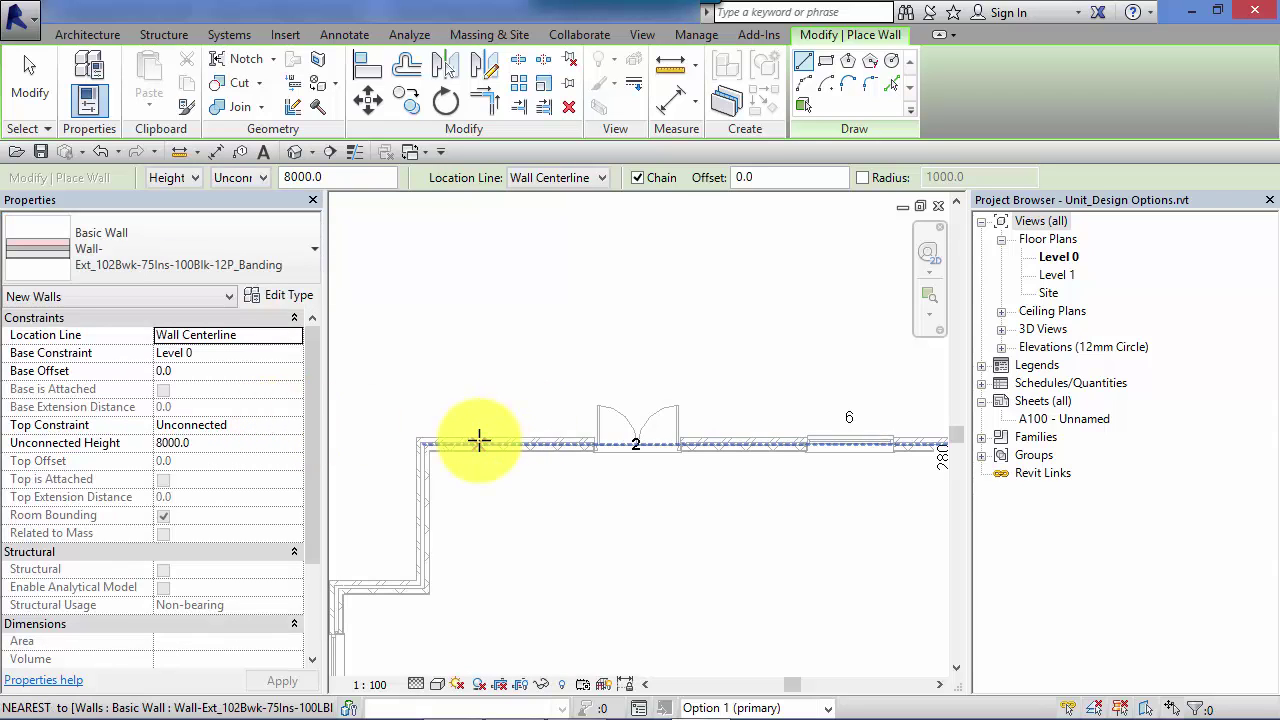
left_click(475, 434)
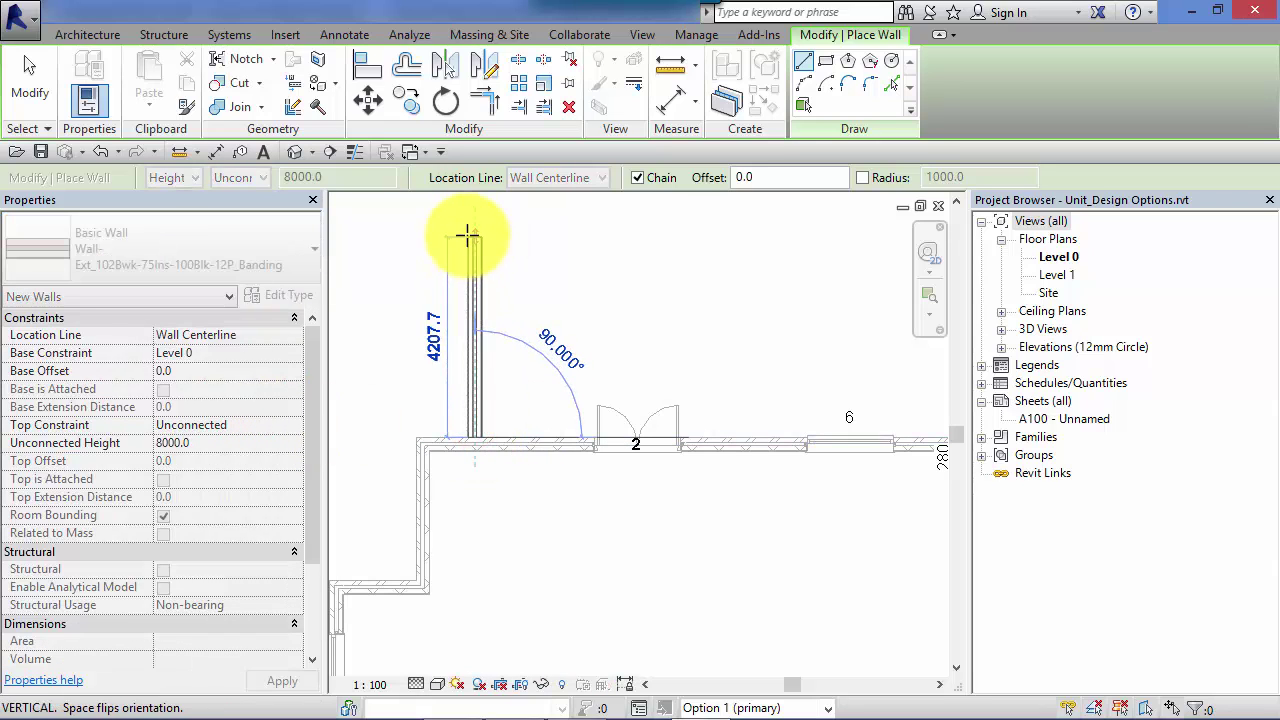
left_click(473, 236)
Complete the stepped rear extension outline around door 2 with an outward step, an outer wall about 2750 mm long, and a return to the rear wall
middle_click_drag(560, 241, 551, 349)
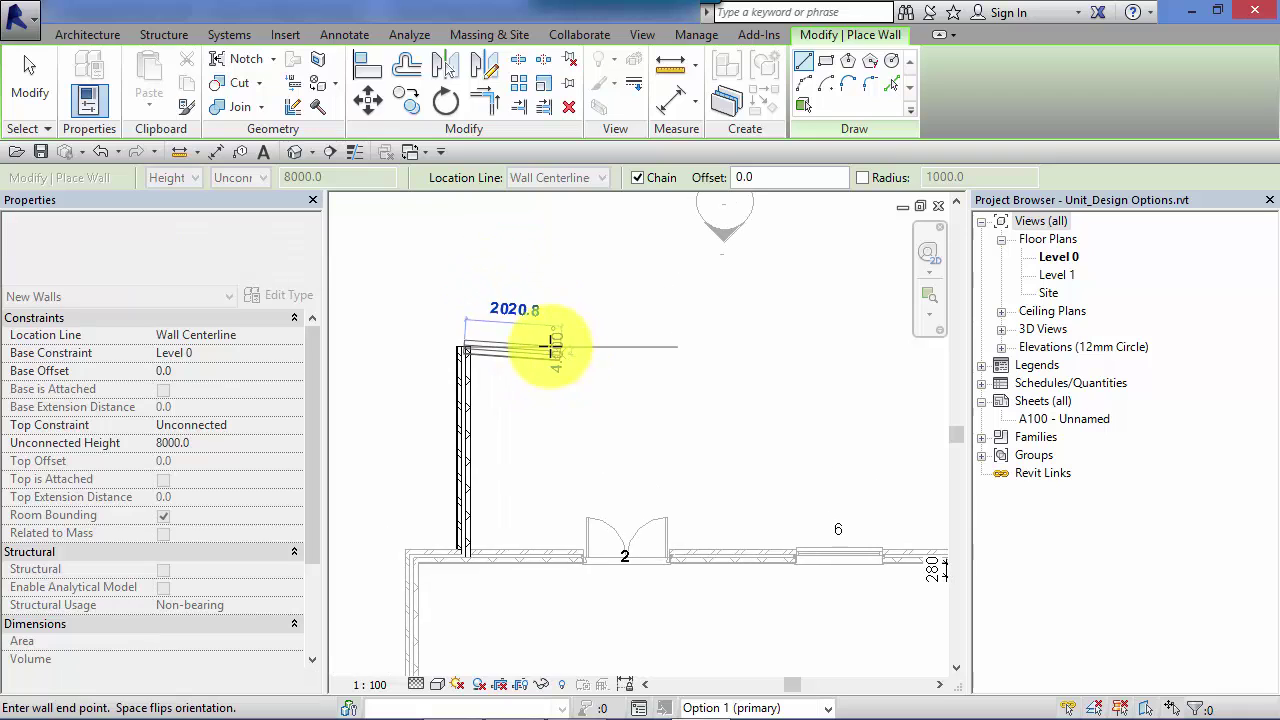
left_click(580, 344)
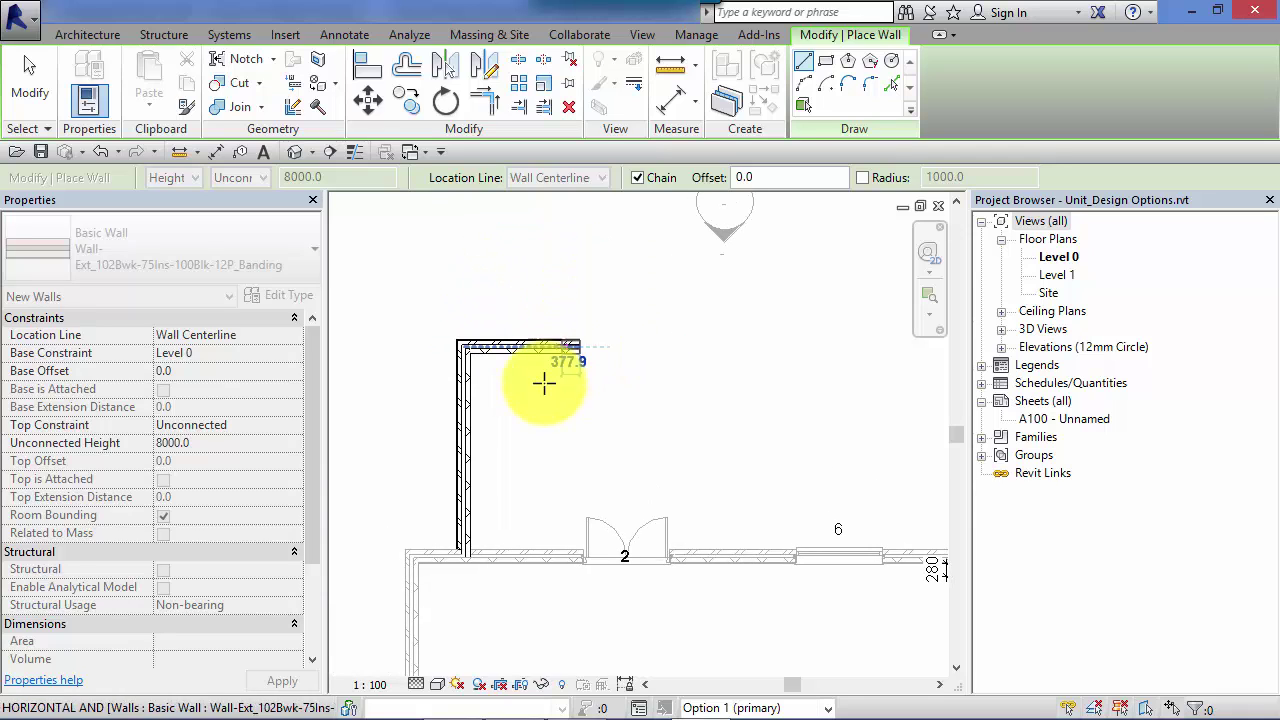
left_click(580, 265)
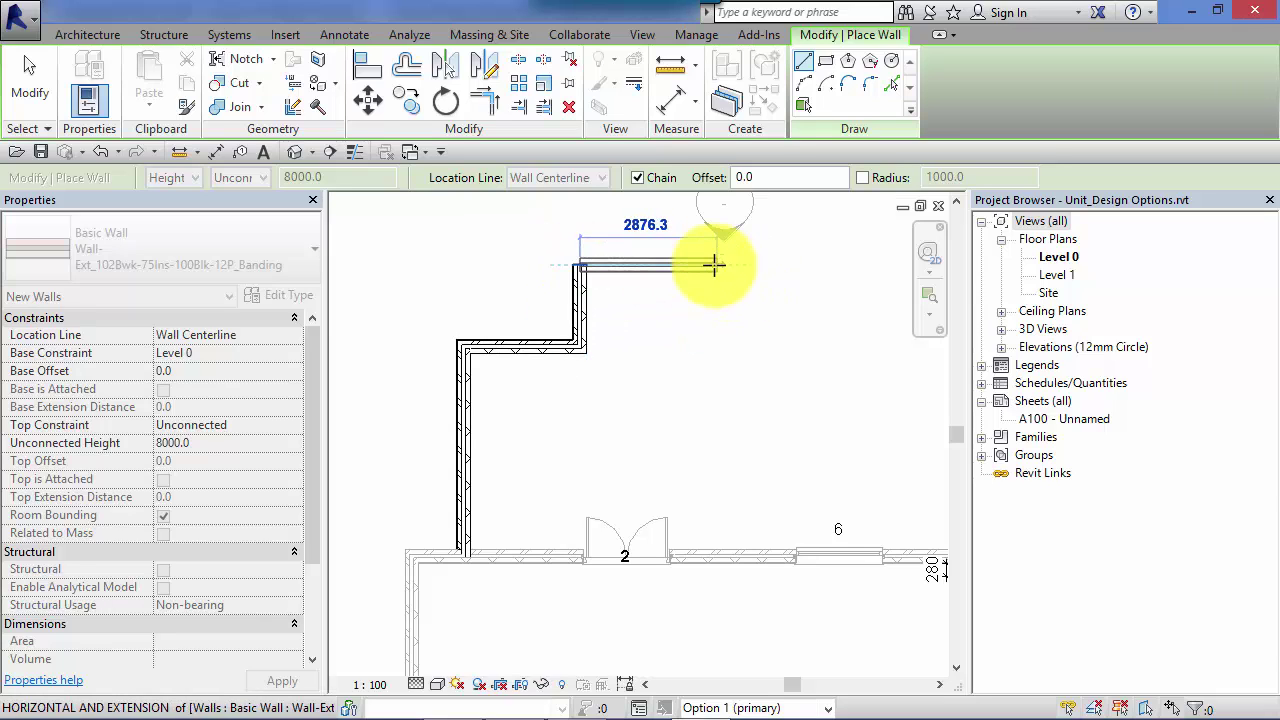
left_click(711, 263)
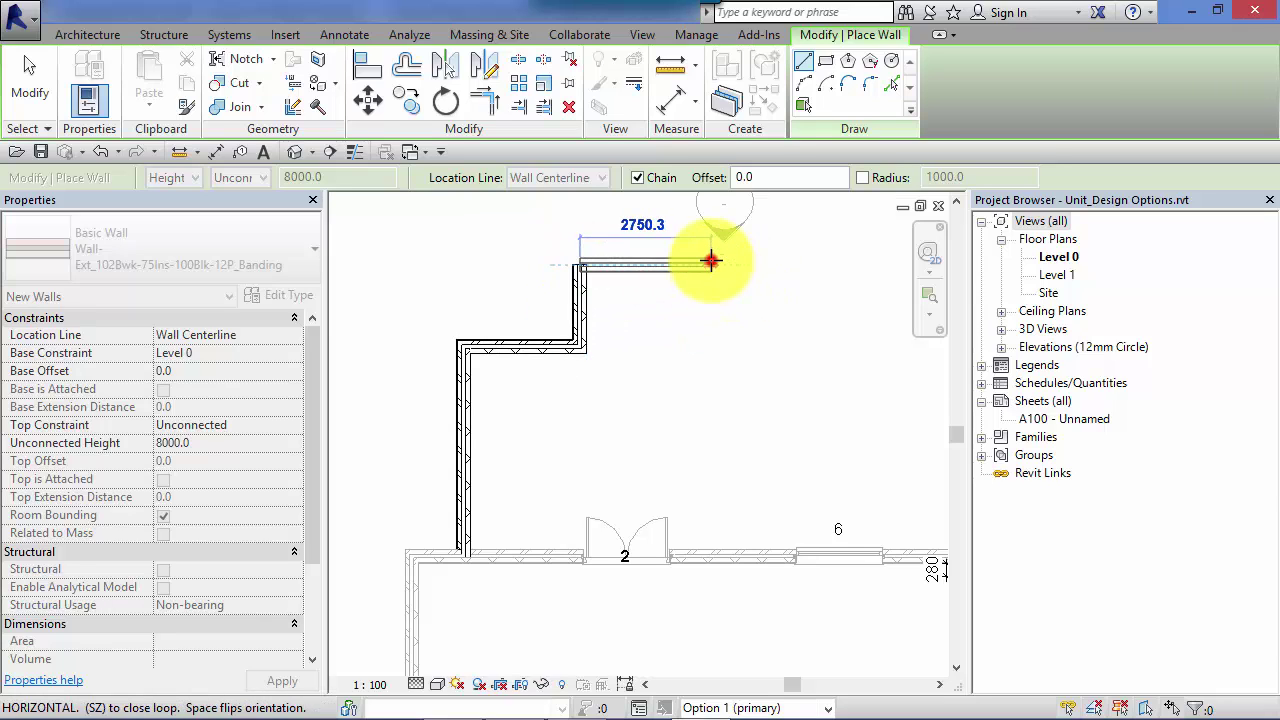
left_click(713, 547)
scroll(716, 545, "down", 1)
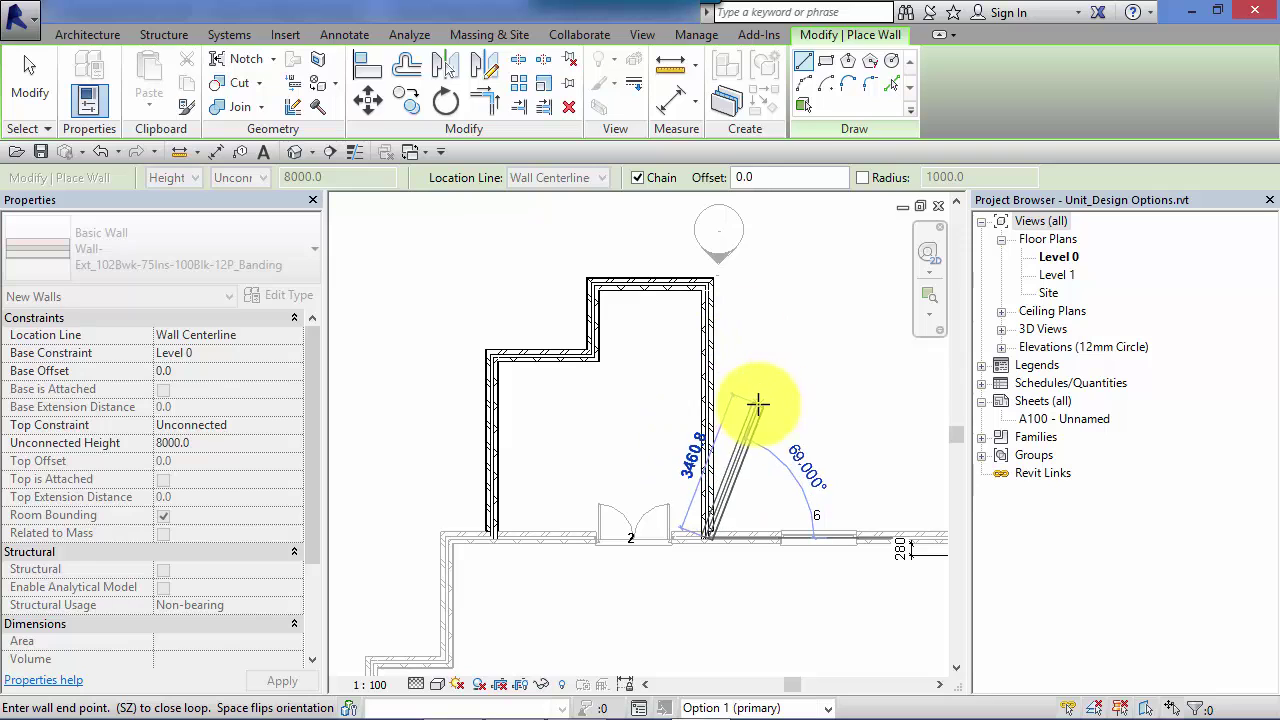
left_click(29, 85)
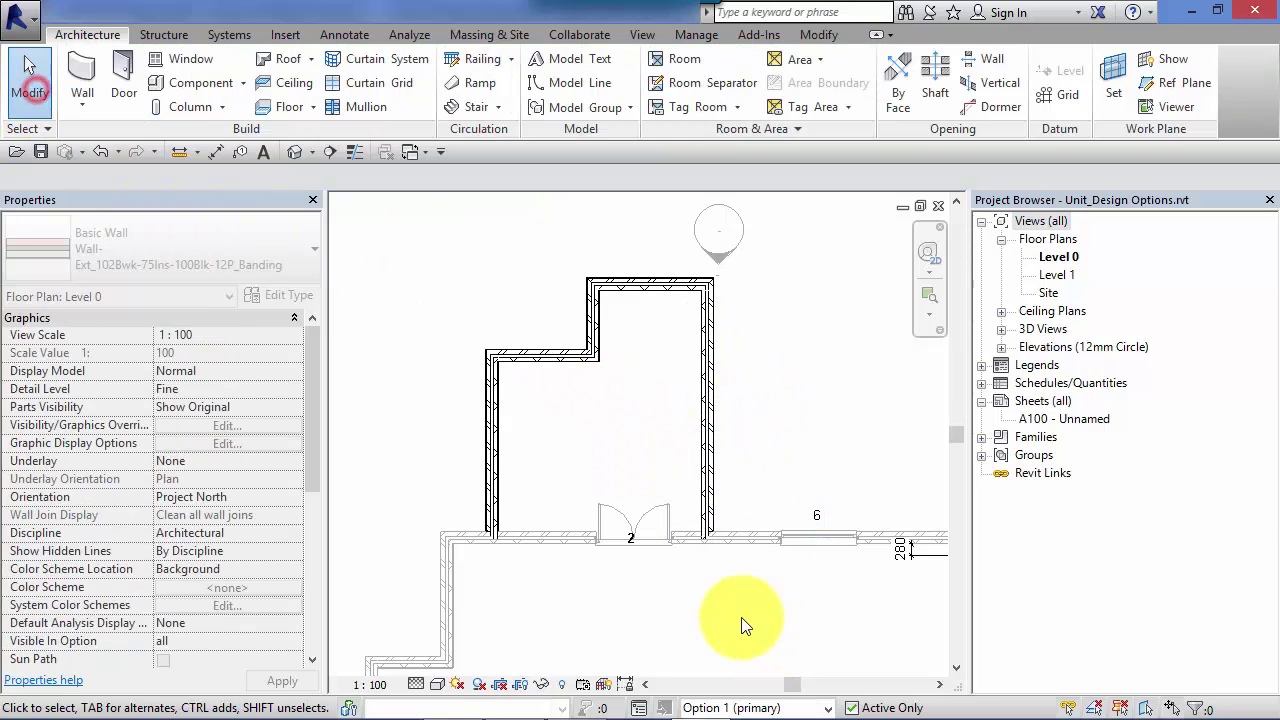
In Rear Extension Option 2, draw banded external walls: a short stub, an outward diagonal, a perpendicular run about 3206 mm long, and a wall back toward the extension's middle
left_click(828, 708)
left_click(720, 689)
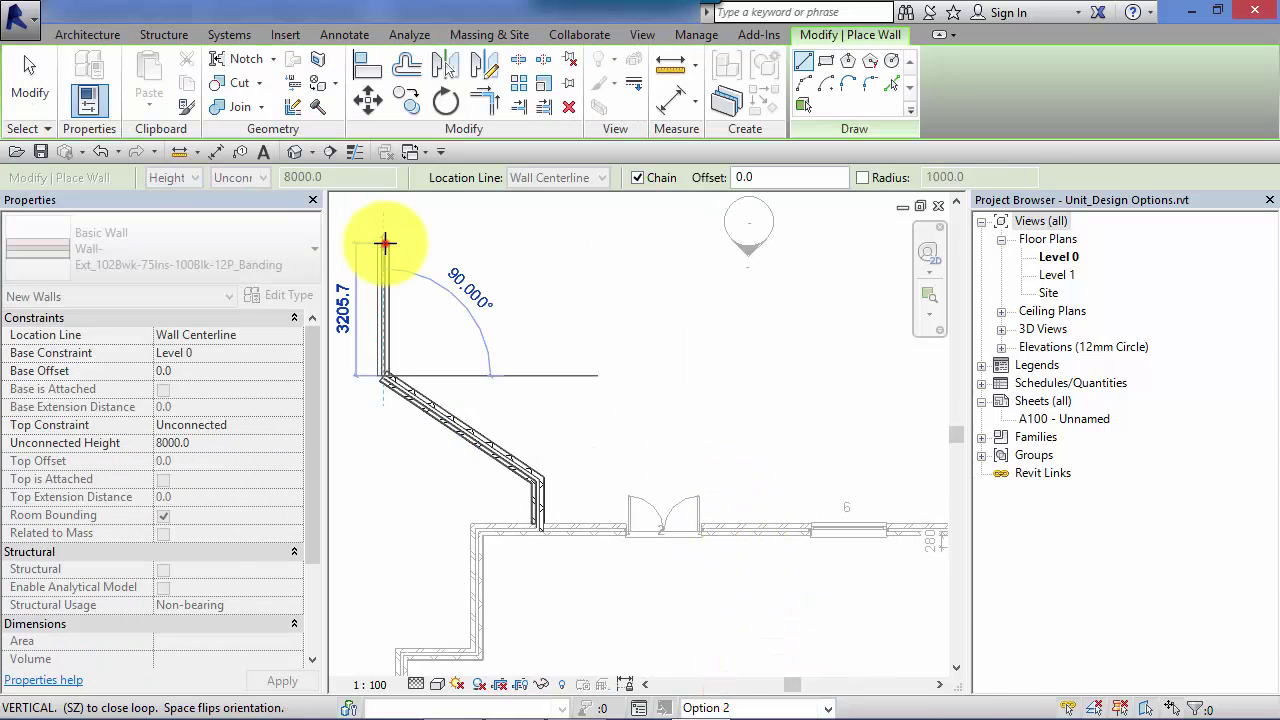
left_click(383, 241)
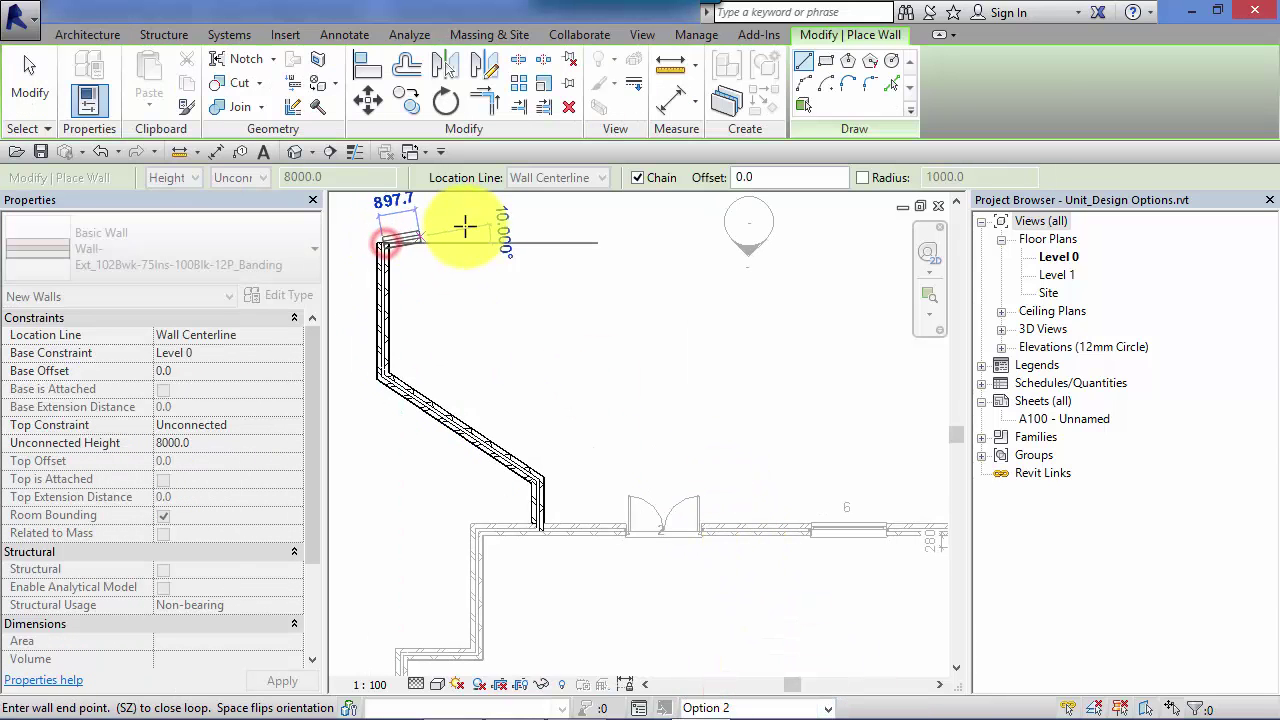
left_click(549, 238)
middle_click_drag(543, 234, 571, 330)
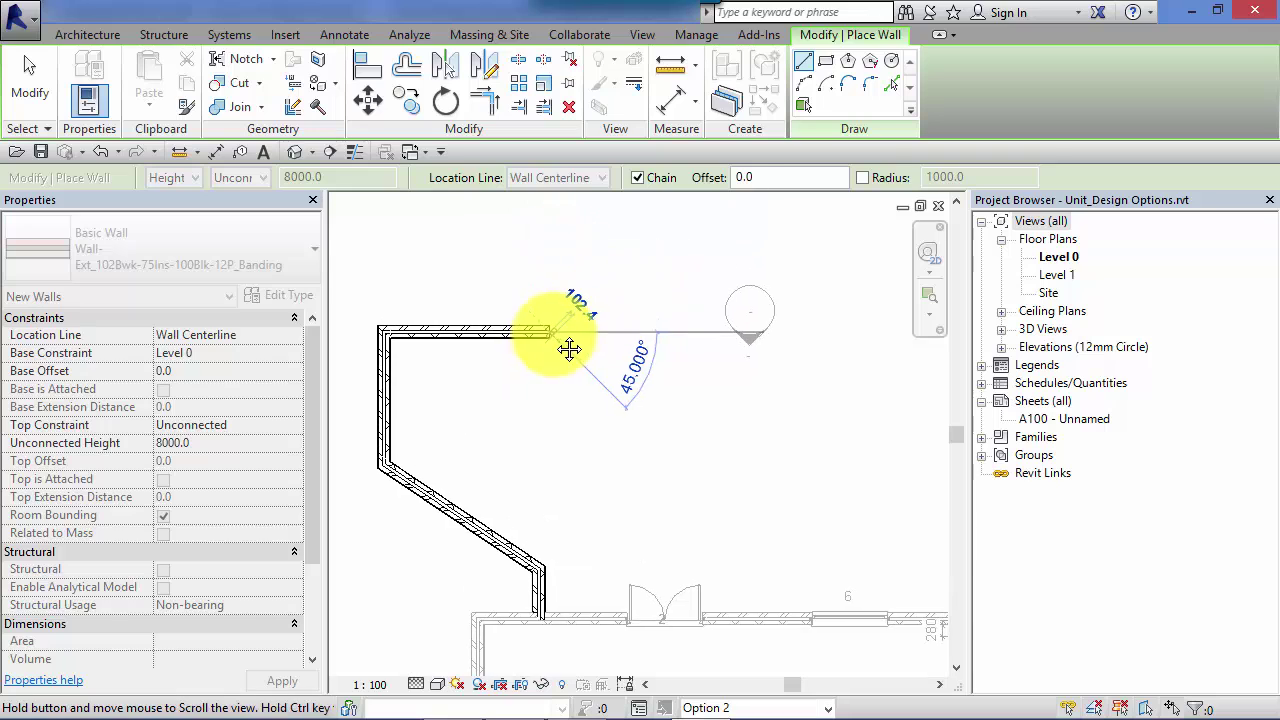
Close the Option 2 outline with an outward step, an outer wall, a return about 3911 mm, a jog about 1449 mm, and a final wall to the building
left_click(548, 243)
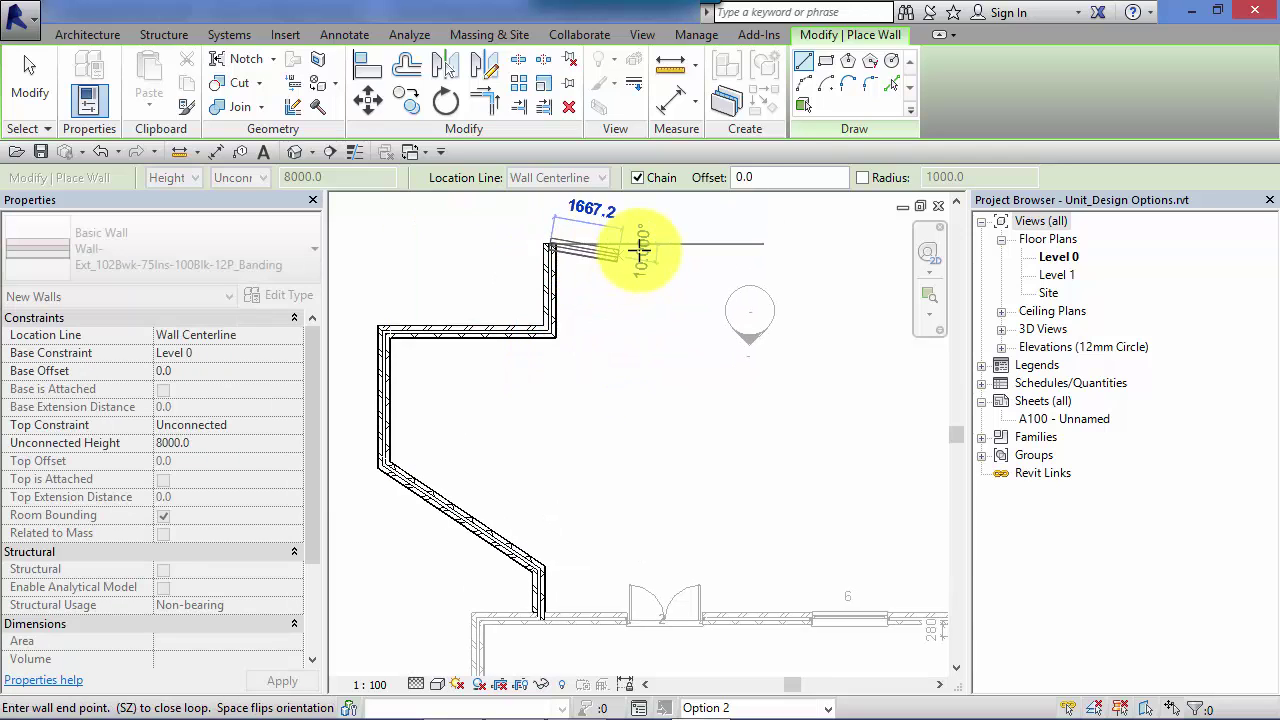
left_click(680, 242)
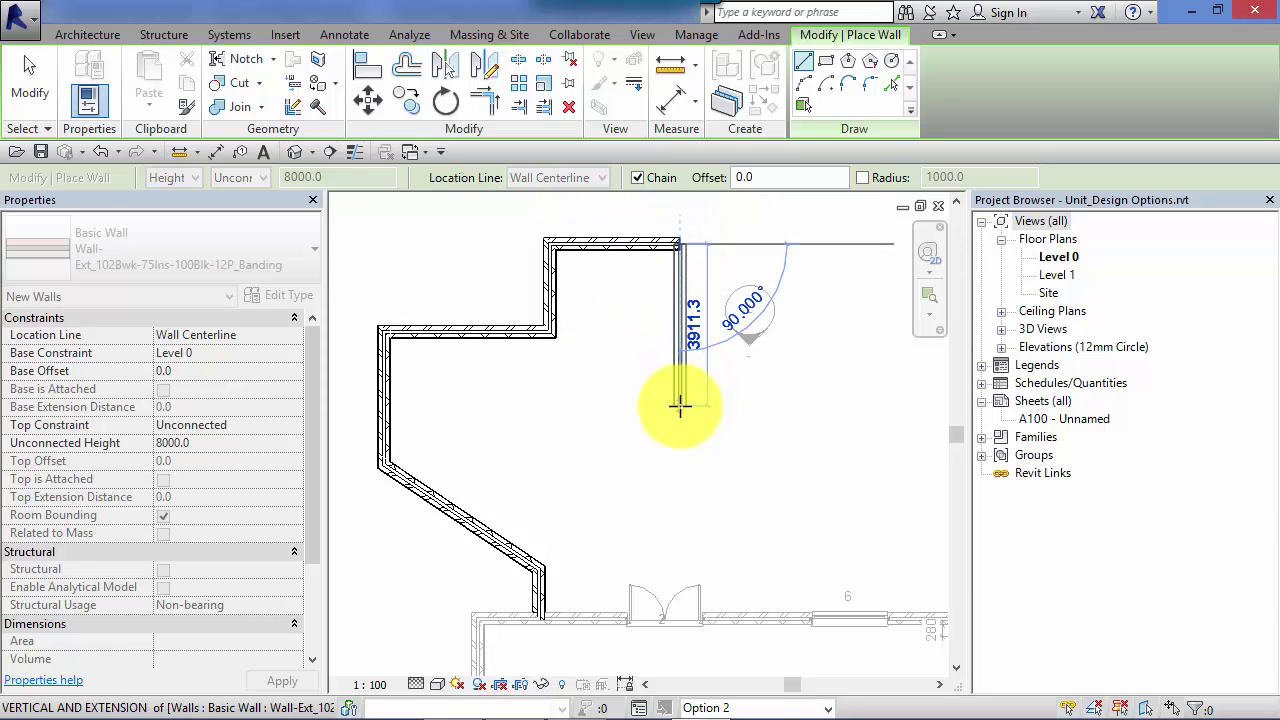
left_click(680, 404)
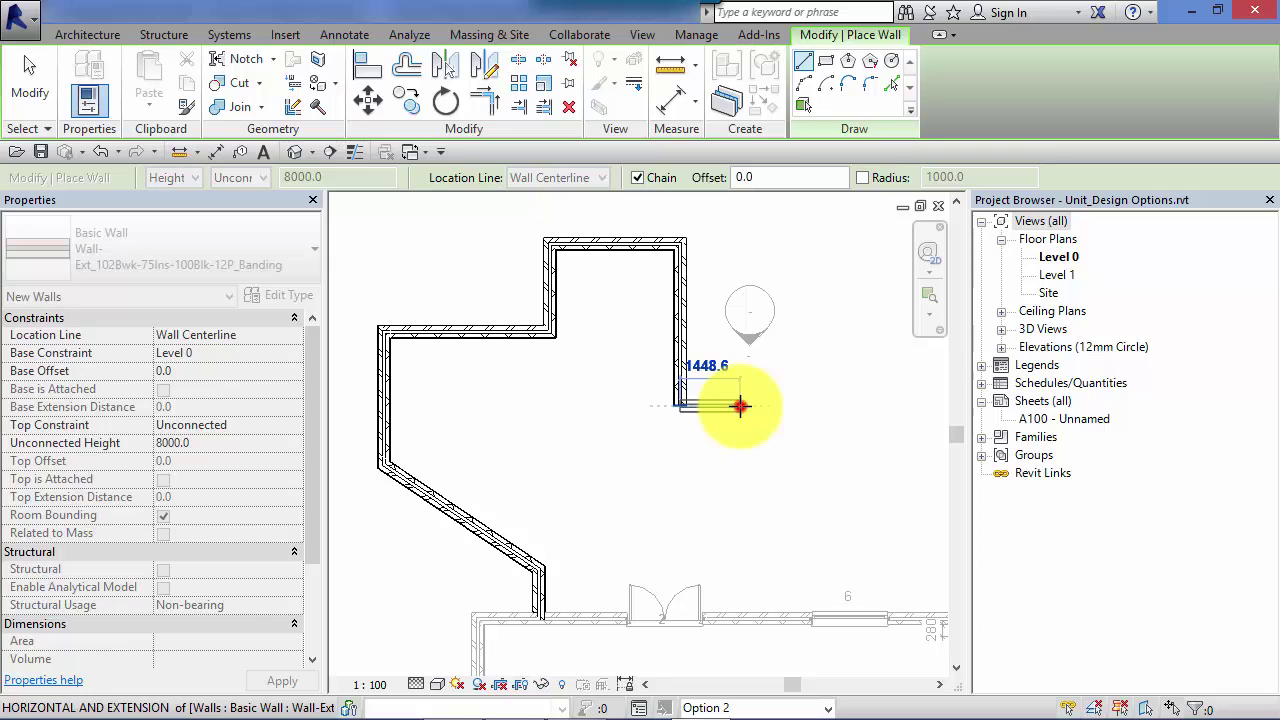
left_click(740, 405)
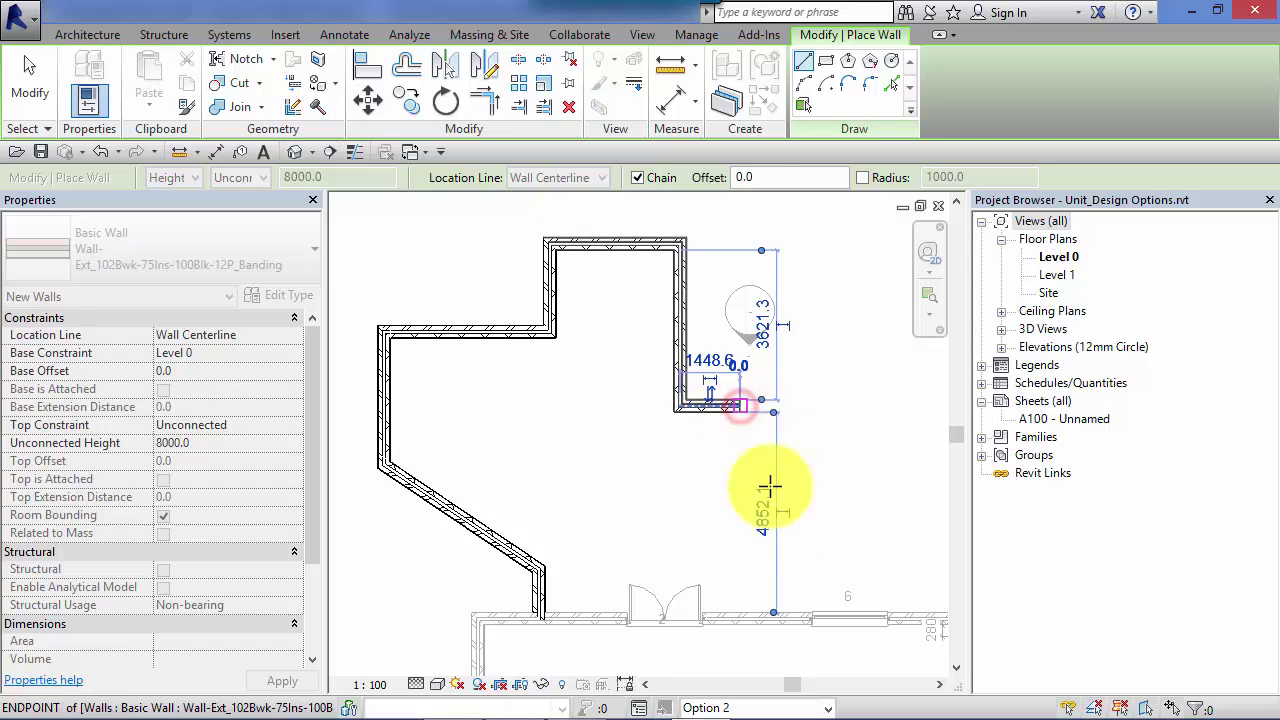
left_click(746, 621)
scroll(790, 583, "down", 3)
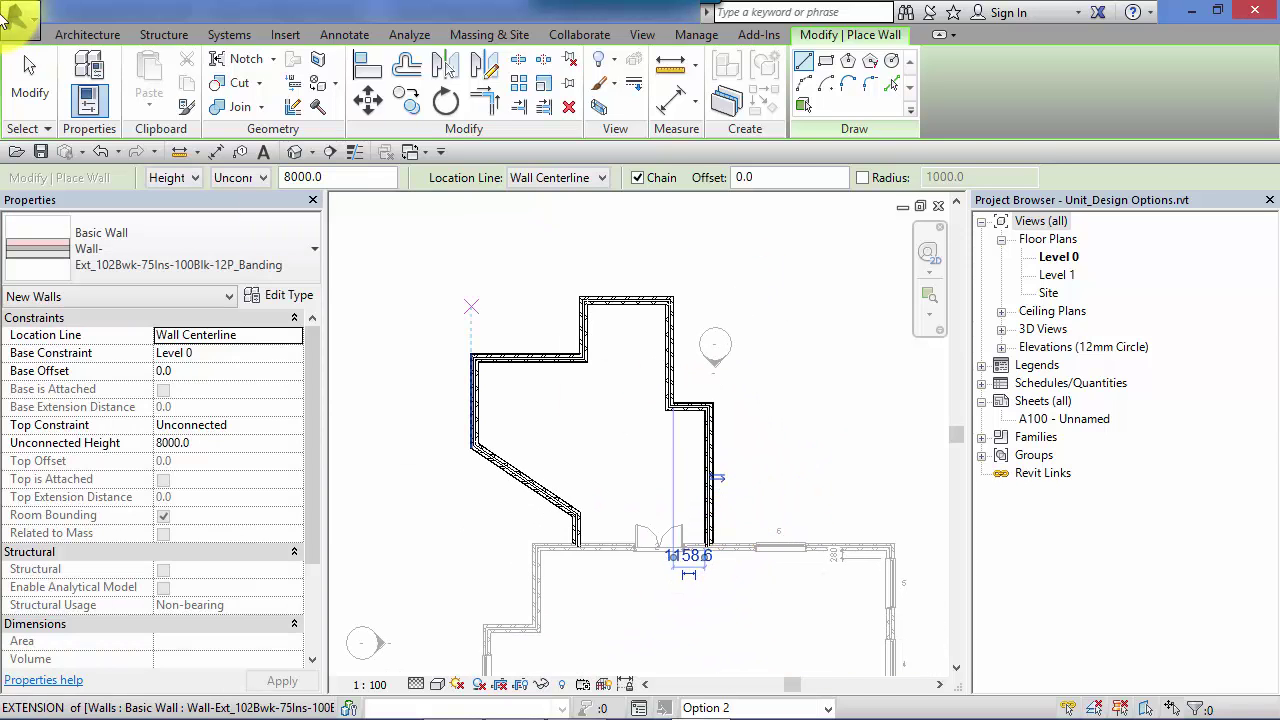
left_click(30, 92)
scroll(566, 469, "down", 2)
middle_click_drag(606, 466, 556, 401)
scroll(544, 500, "up", 2)
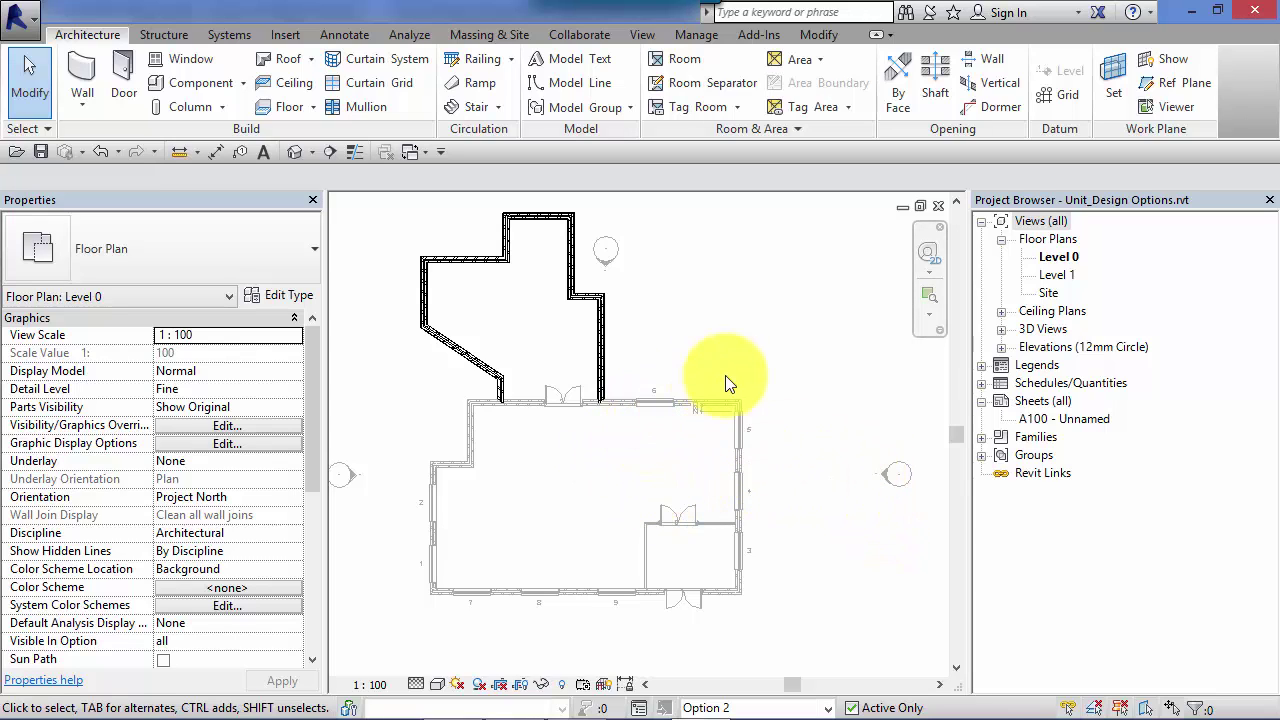
scroll(578, 525, "up", 1)
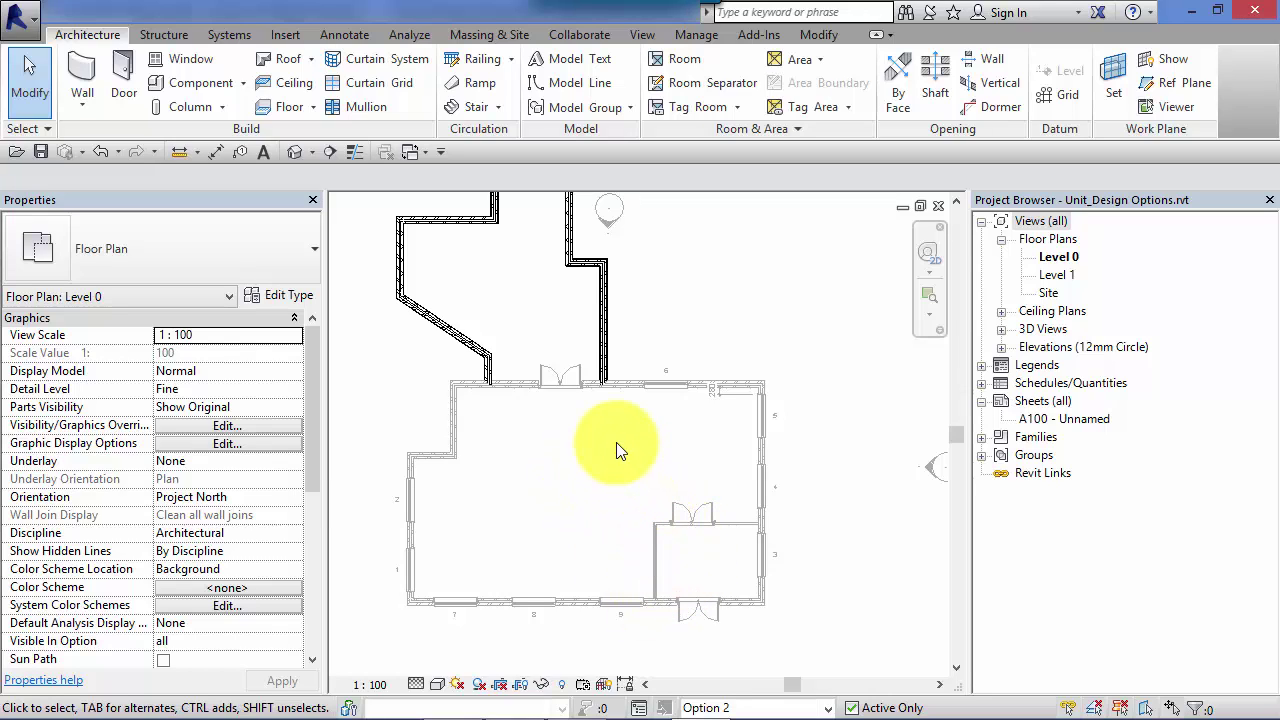
middle_click_drag(614, 443, 655, 490)
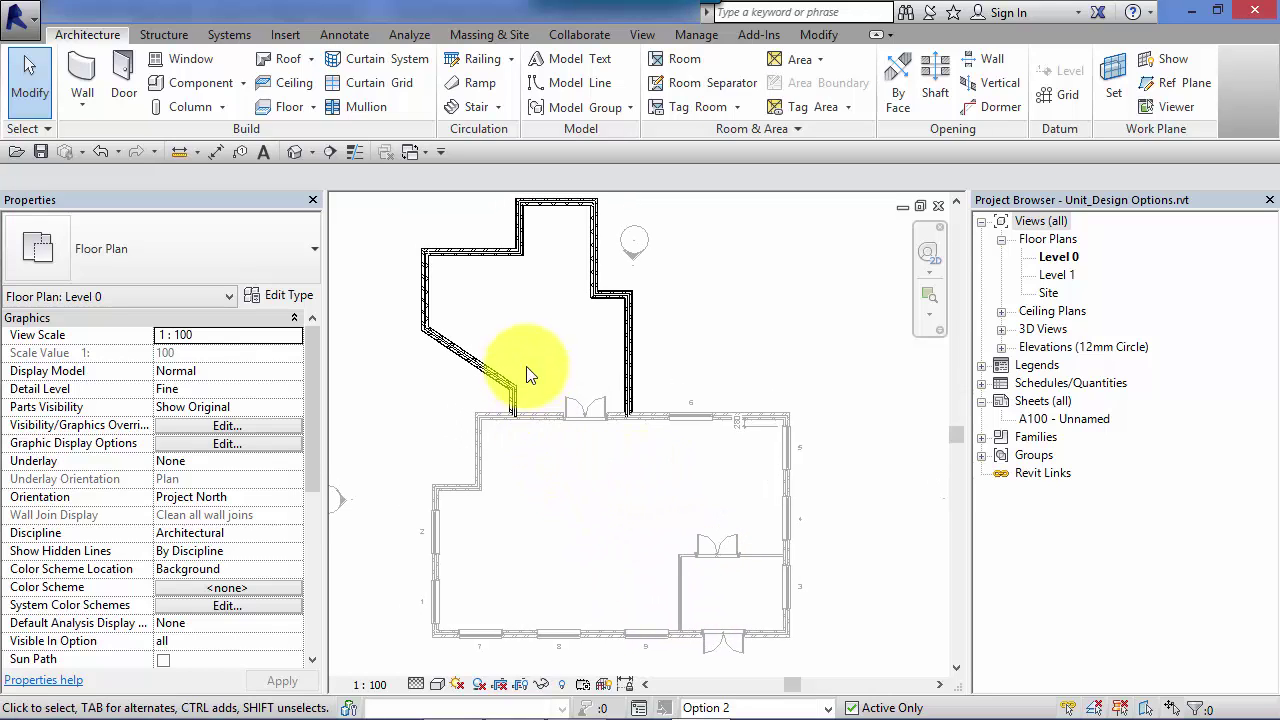
middle_click_drag(575, 340, 589, 357)
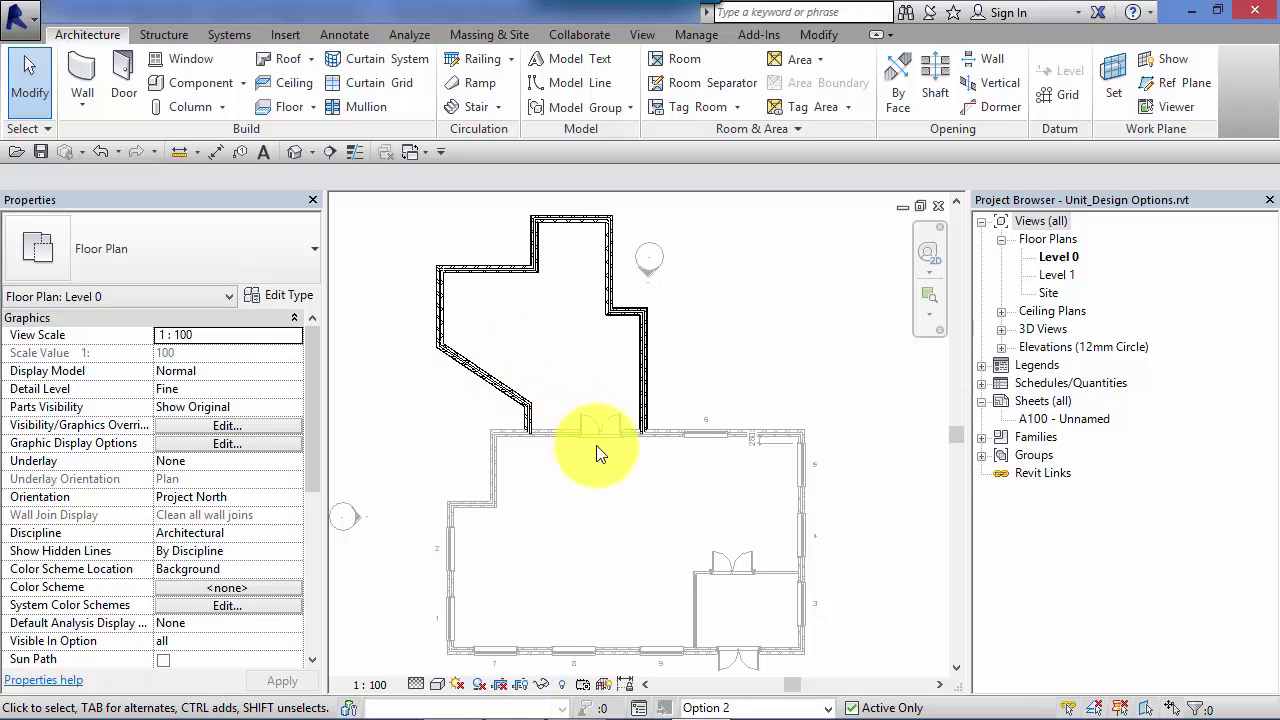
middle_click_drag(657, 506, 691, 503)
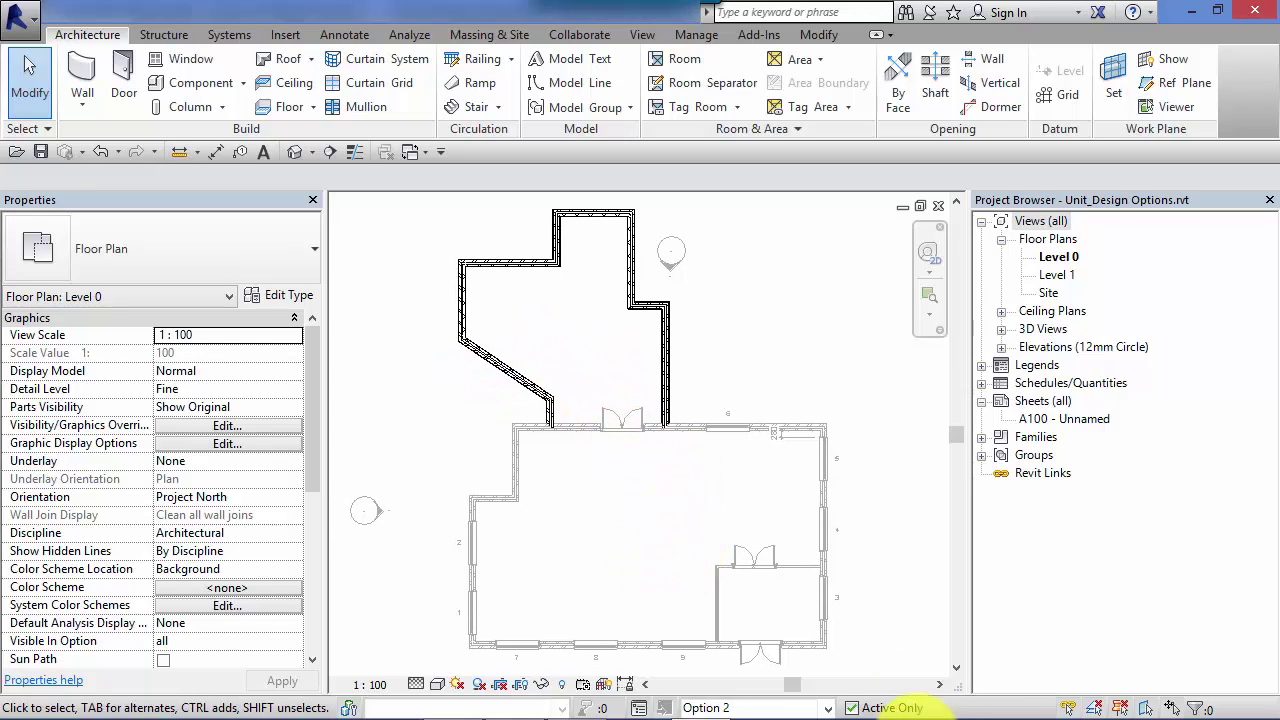
Activate Option 1 (primary) of the Rear Extension set for comparison, and return to editing the Main Model
left_click(827, 708)
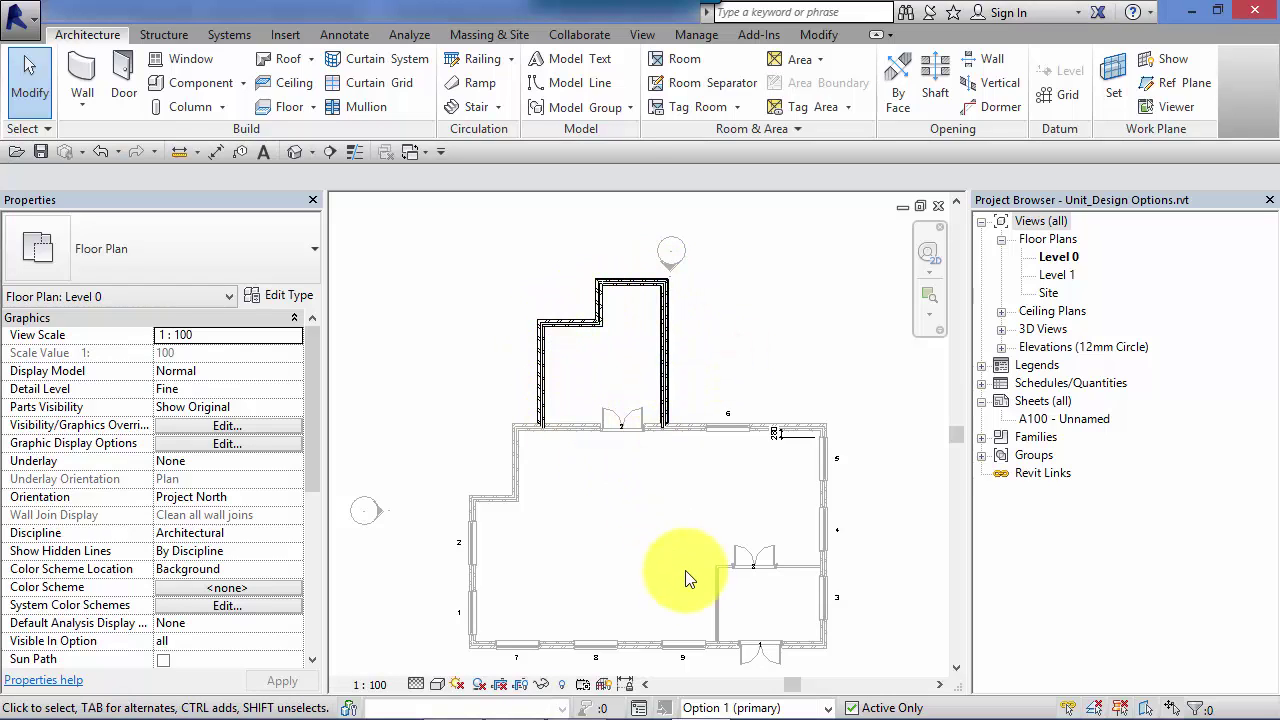
left_click(828, 708)
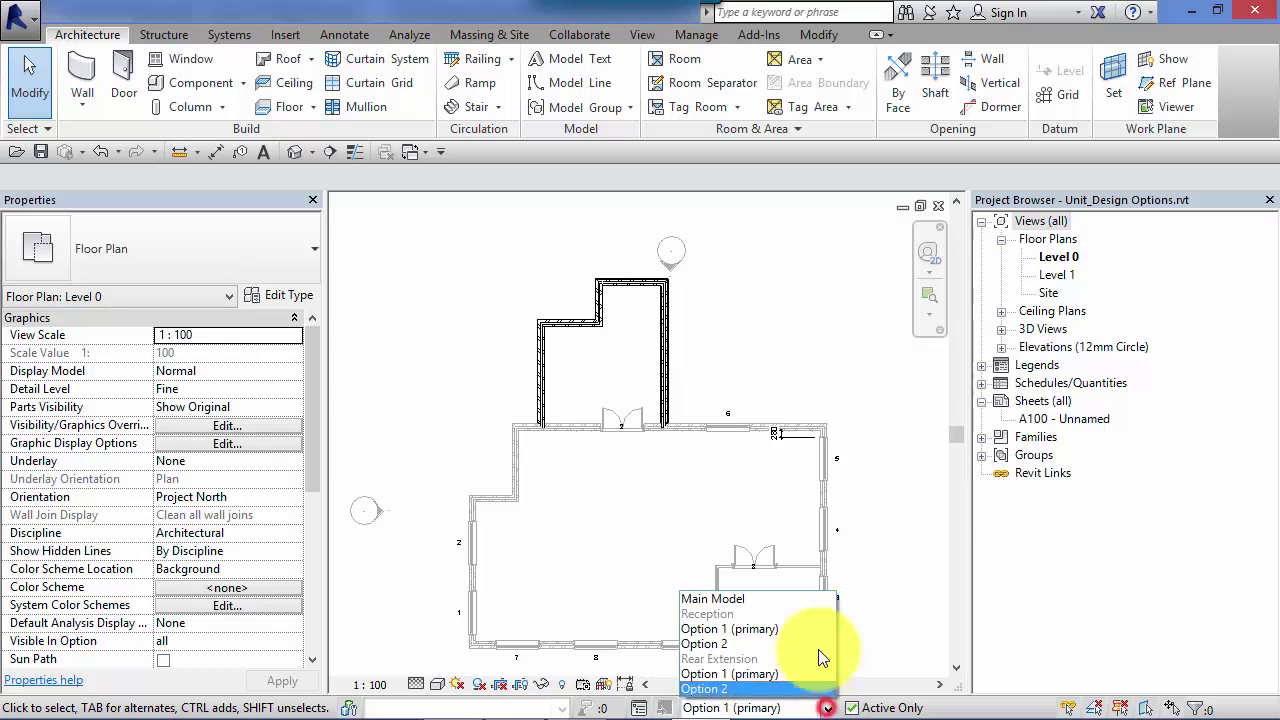
left_click(722, 599)
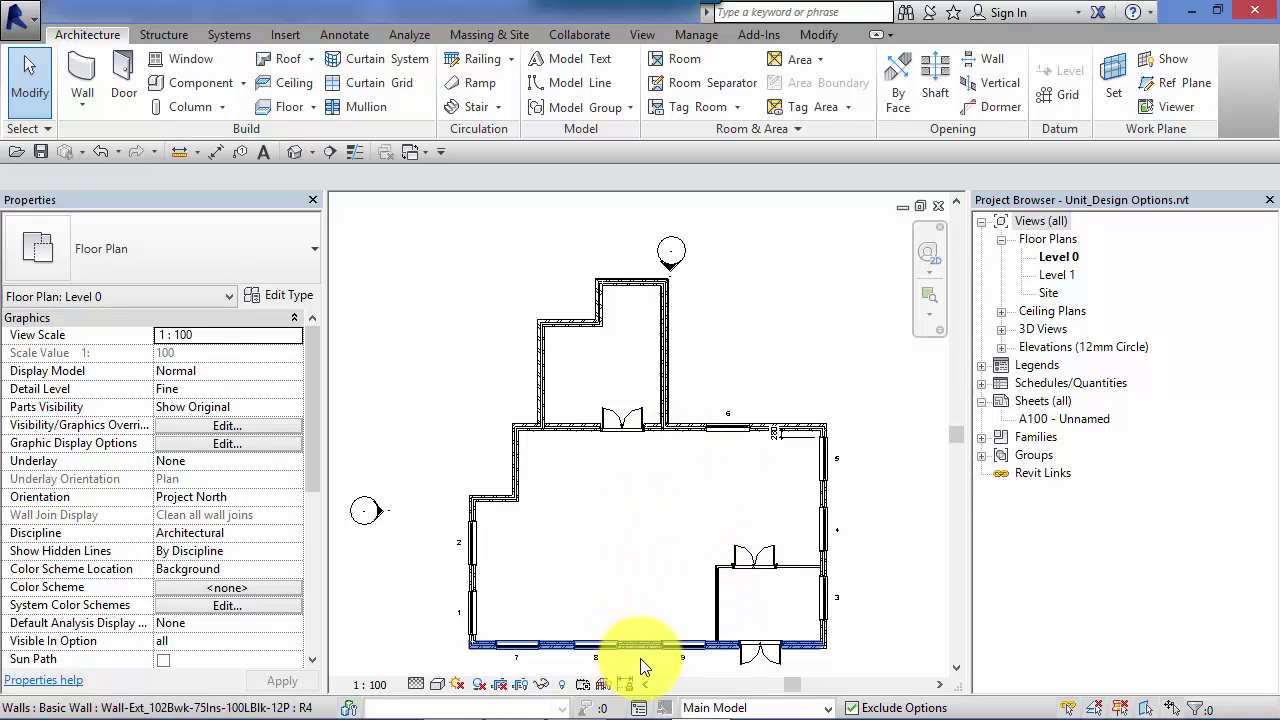
Make Option 2 the primary option of the Reception set, accepting deletion of the affected Main Model elements, and close the Design Options dialog
left_click(638, 708)
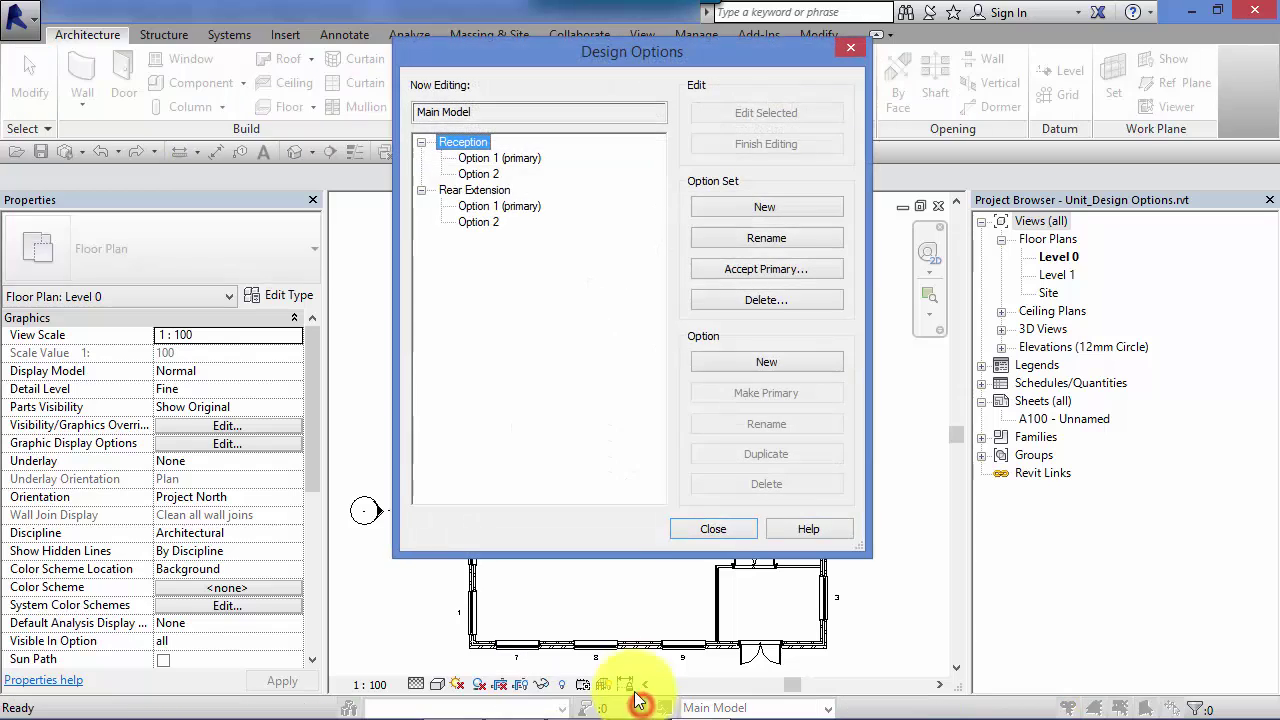
left_click(485, 175)
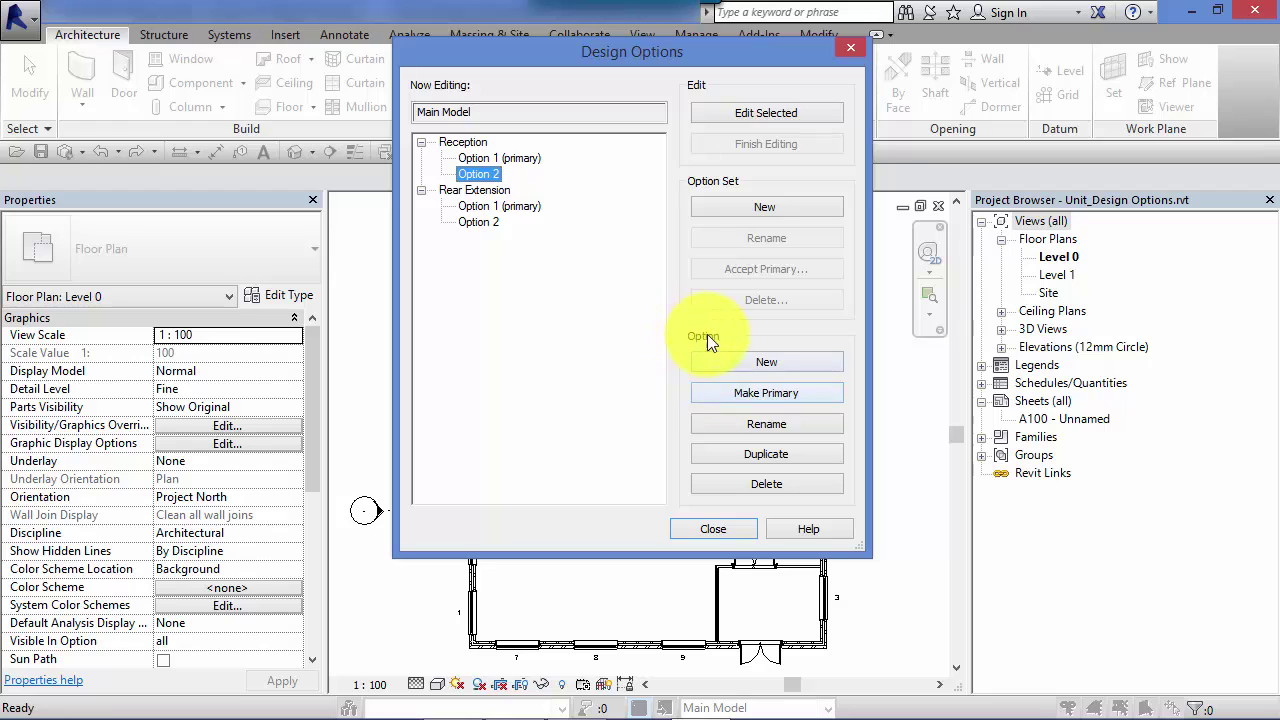
left_click(788, 393)
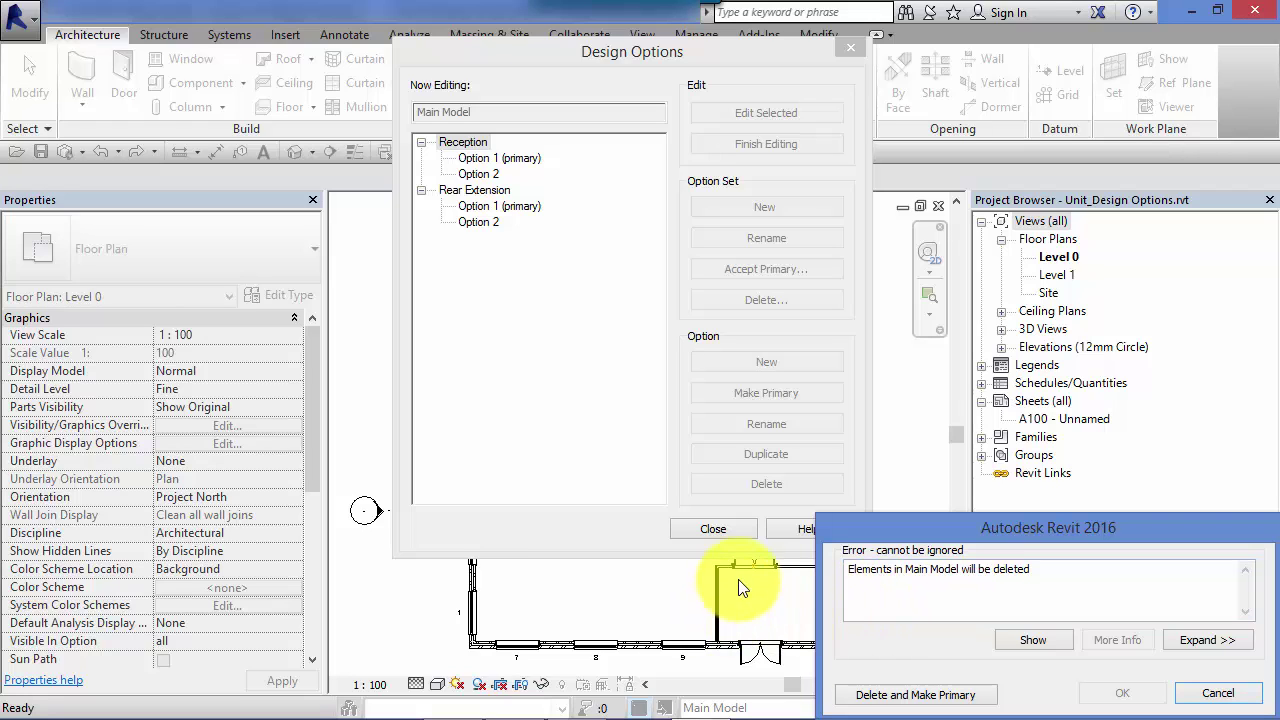
left_click(958, 699)
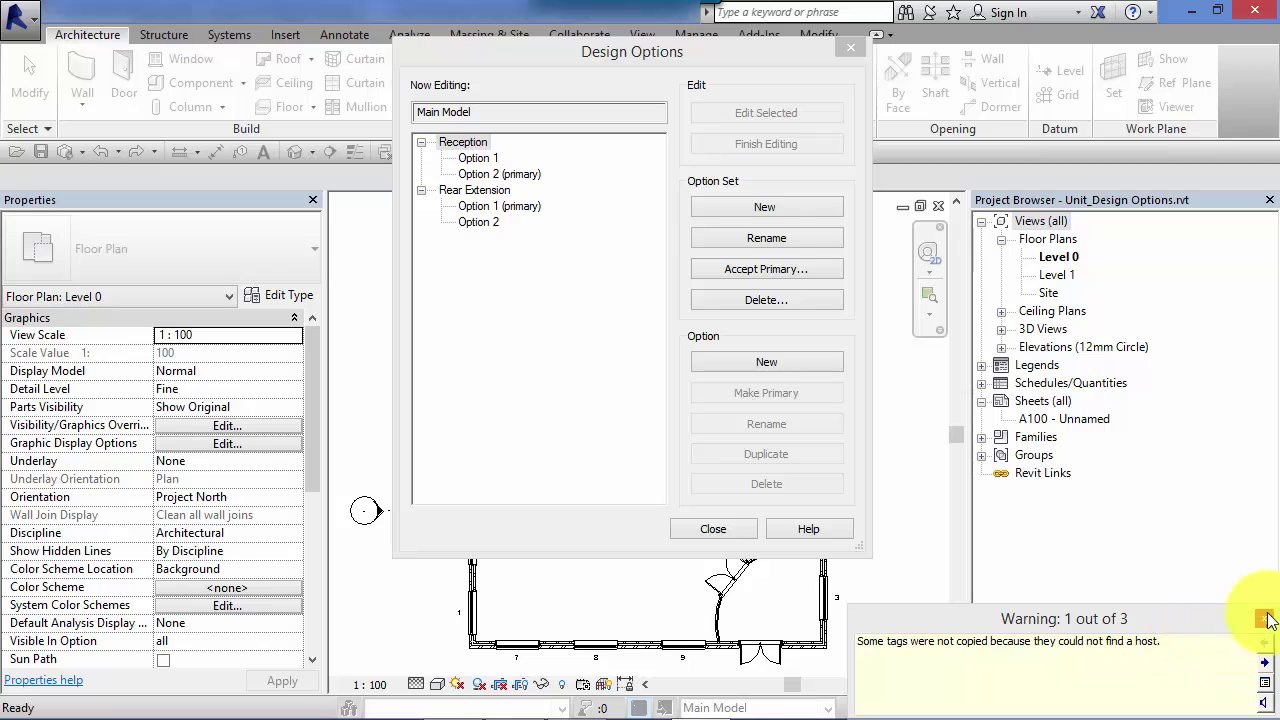
left_click(1262, 622)
left_click(710, 528)
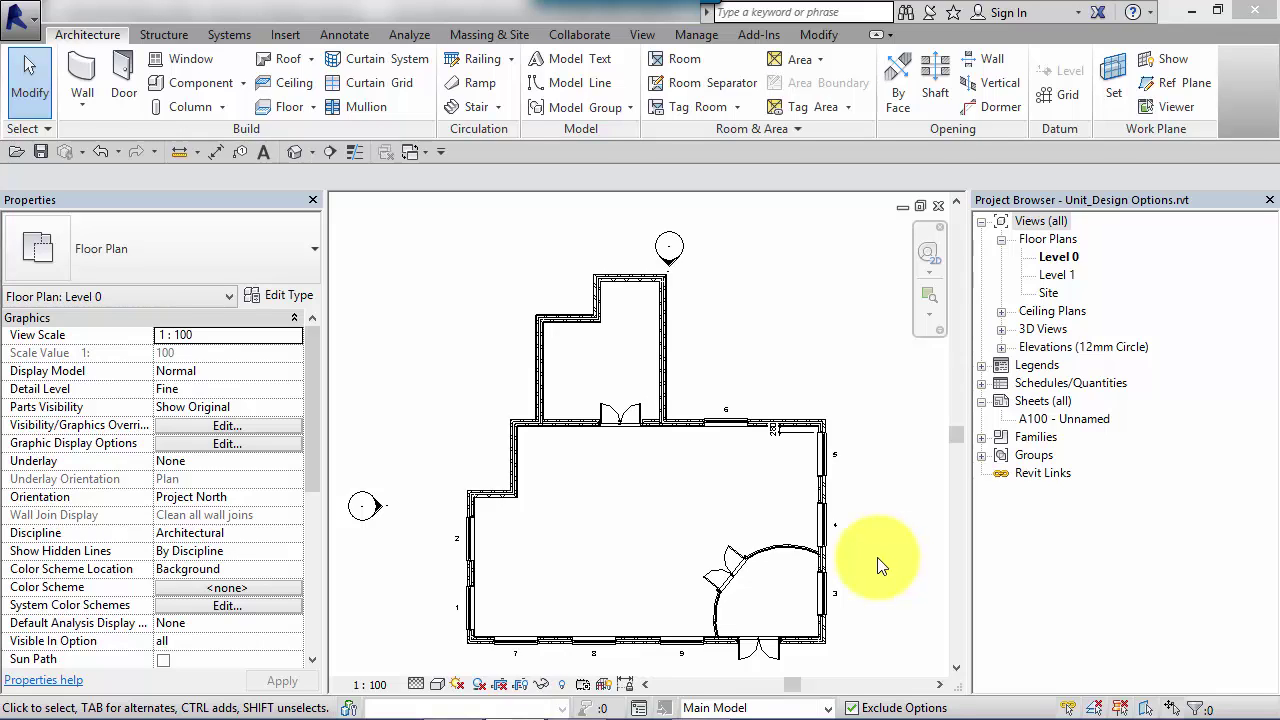
scroll(914, 518, "down", 2)
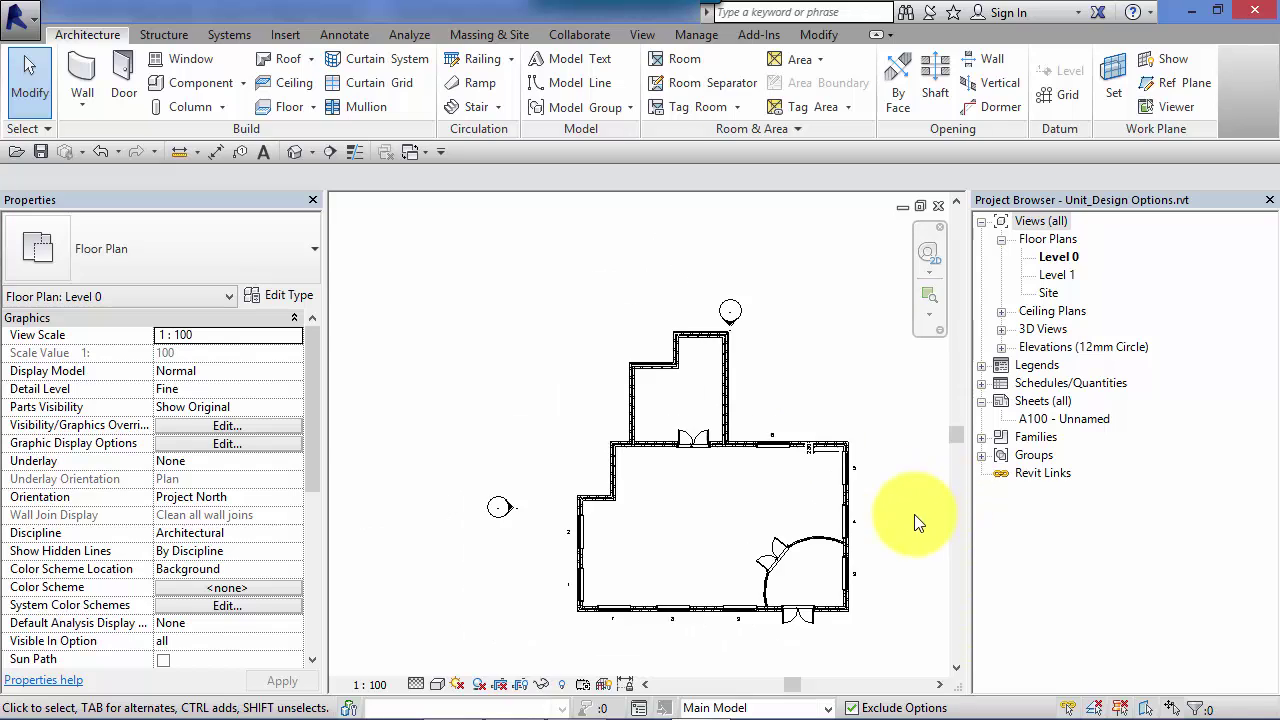
scroll(914, 518, "up", 2)
middle_click_drag(914, 518, 729, 491)
scroll(749, 491, "up", 2)
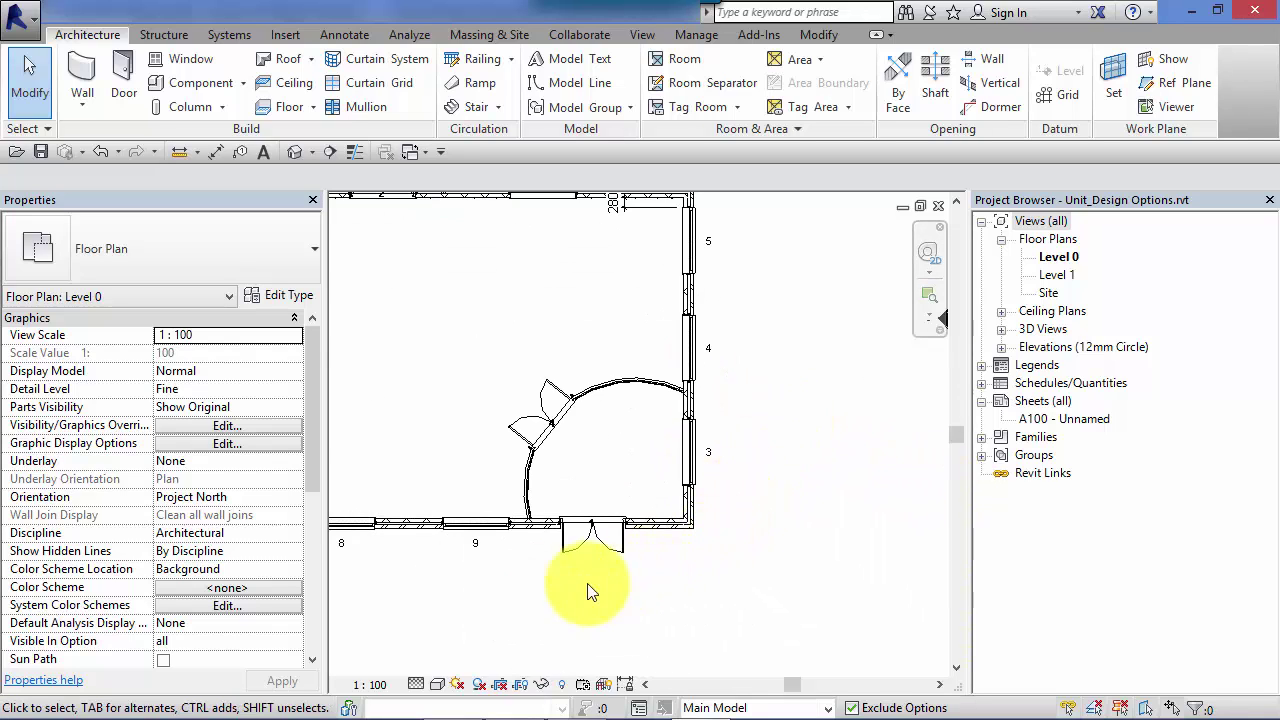
middle_click_drag(801, 433, 835, 497)
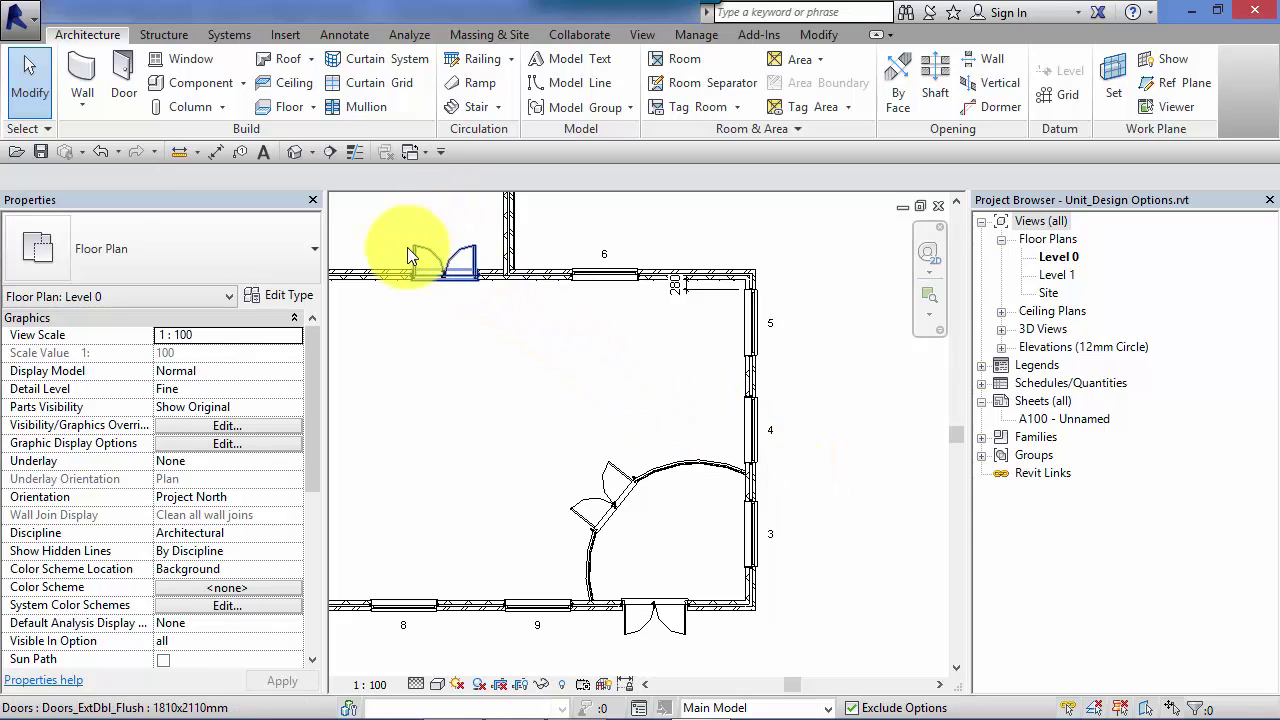
middle_click_drag(557, 466, 503, 409)
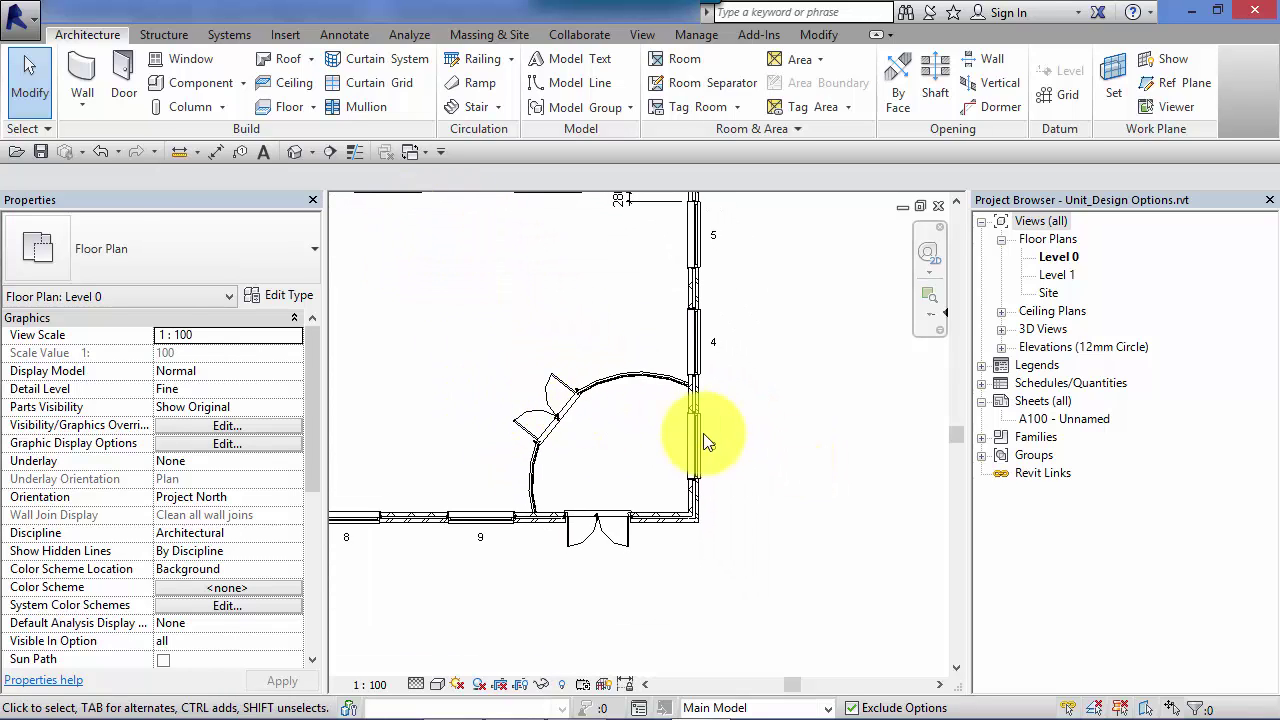
Duplicate the Level 0 floor plan view without detailing and rename the copy "reception A"
right_click(1054, 256)
mouse_move(1055, 417)
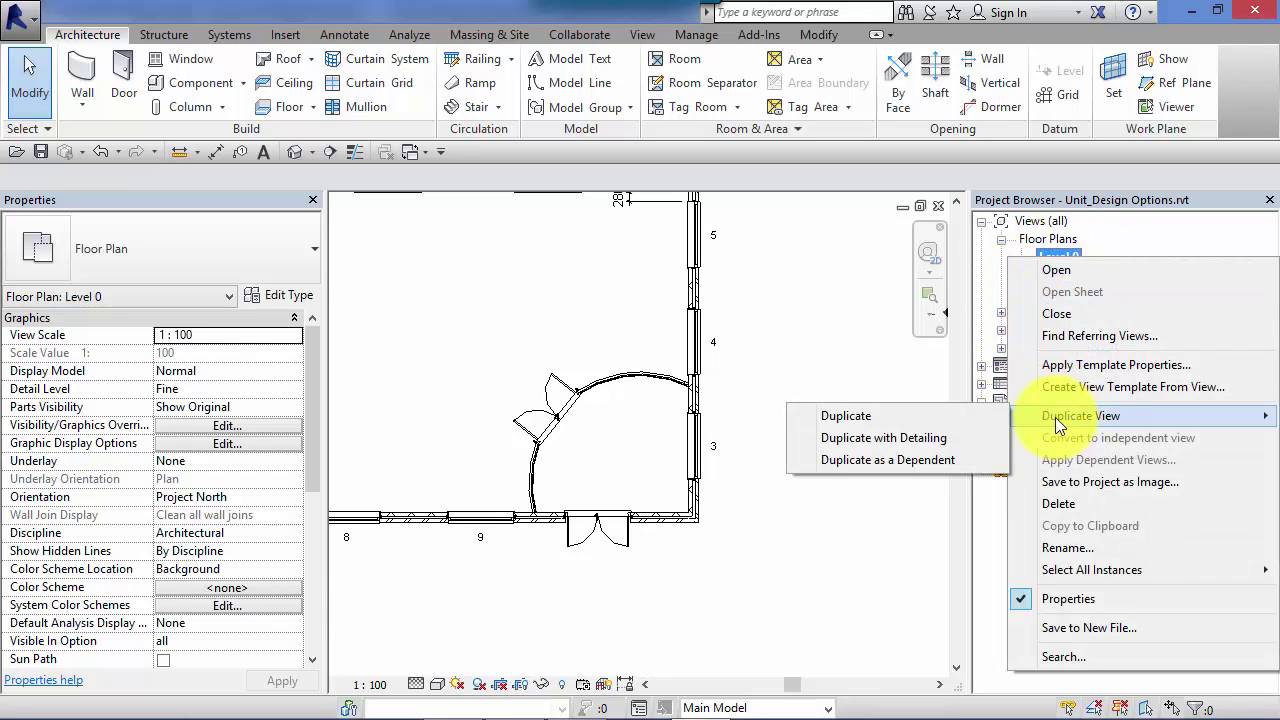
left_click(878, 417)
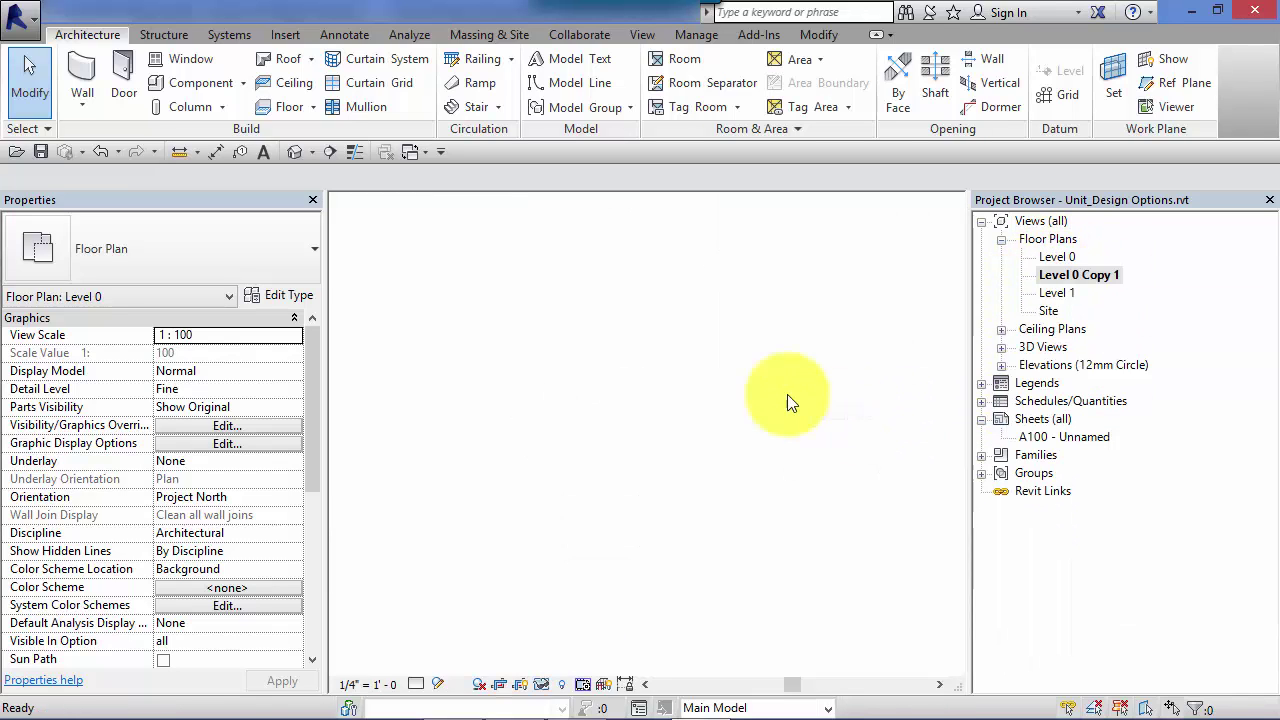
right_click(1075, 280)
left_click(1077, 564)
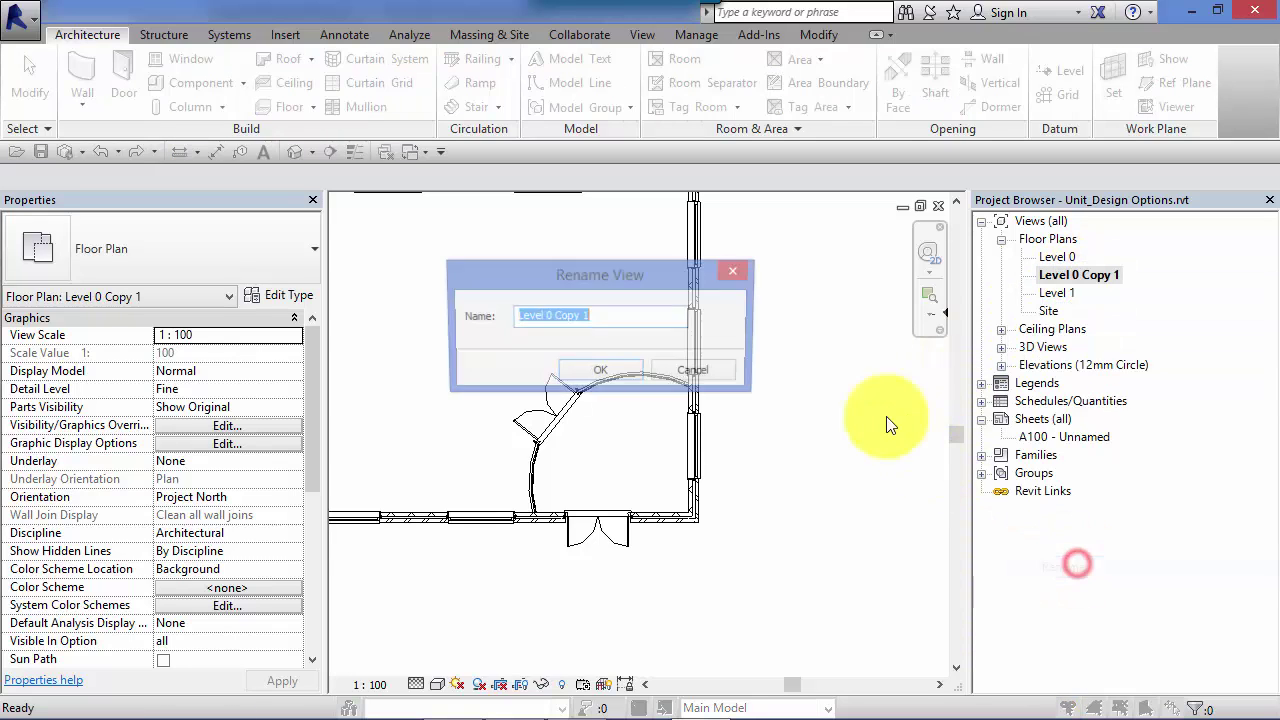
type("r")
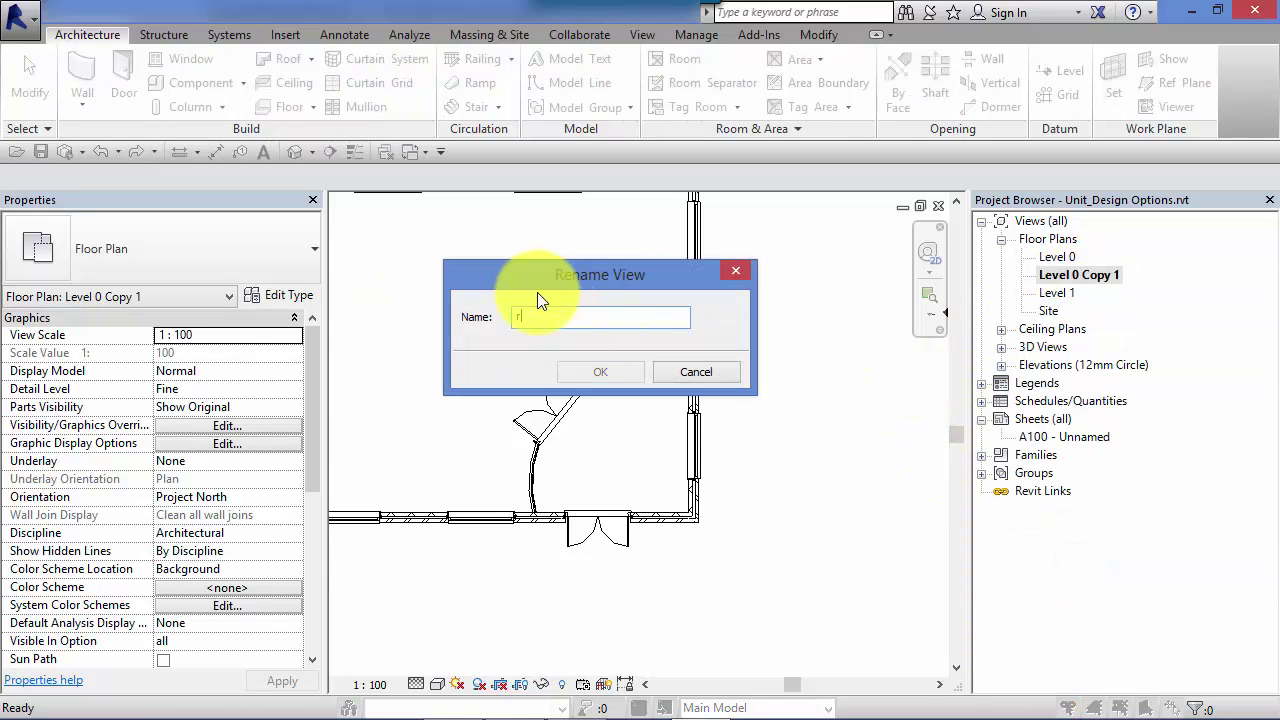
type("eception A")
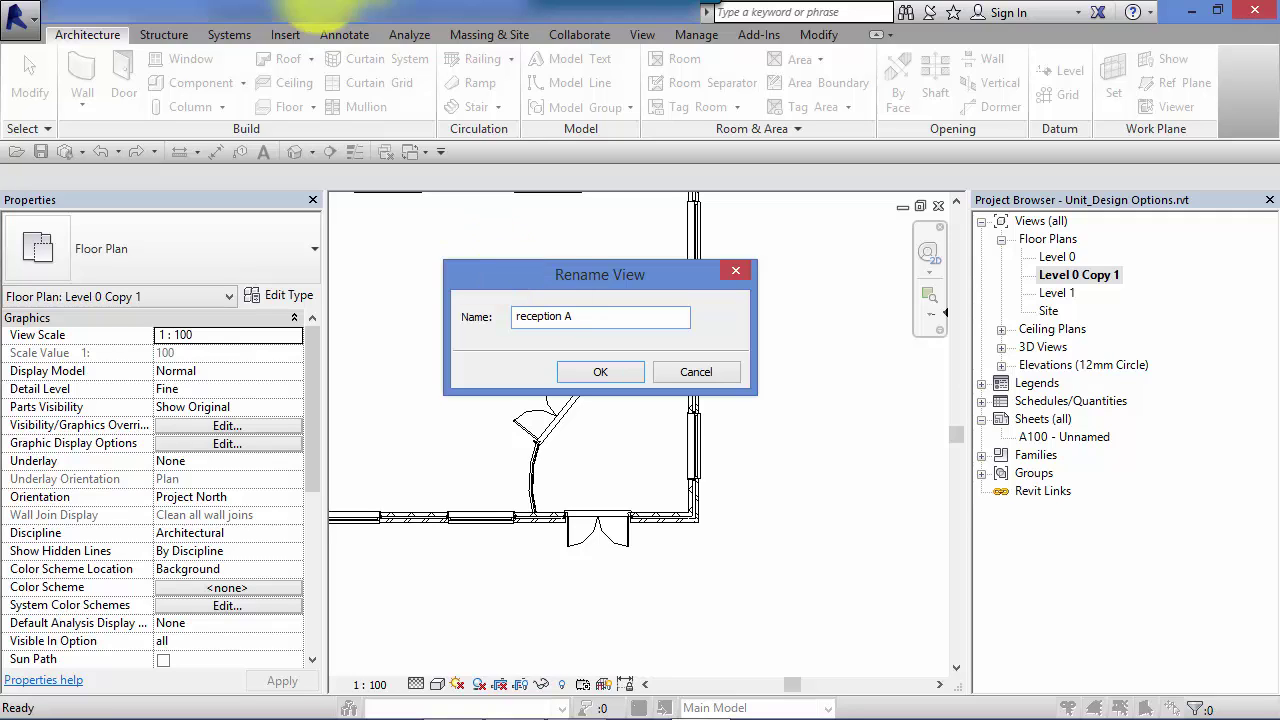
left_click(598, 370)
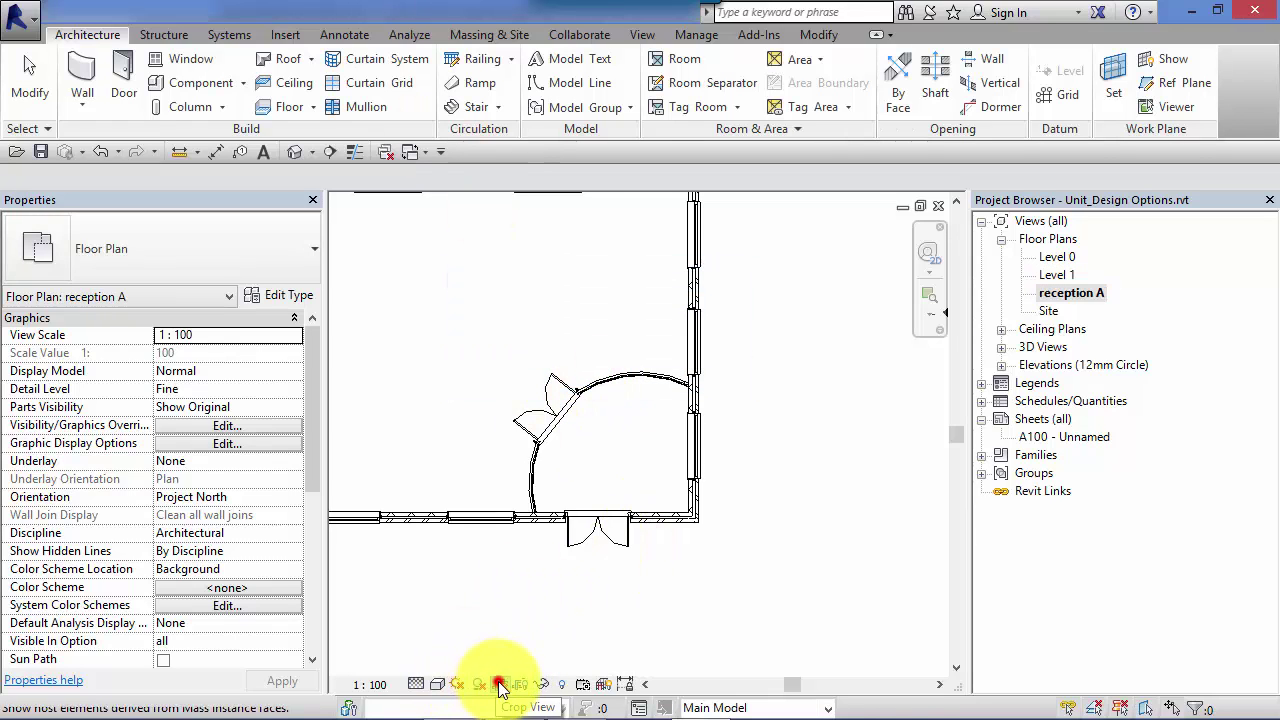
Crop the reception A view to the area around the reception and entrance corner of the building
scroll(658, 594, "down", 3)
scroll(665, 600, "down", 2)
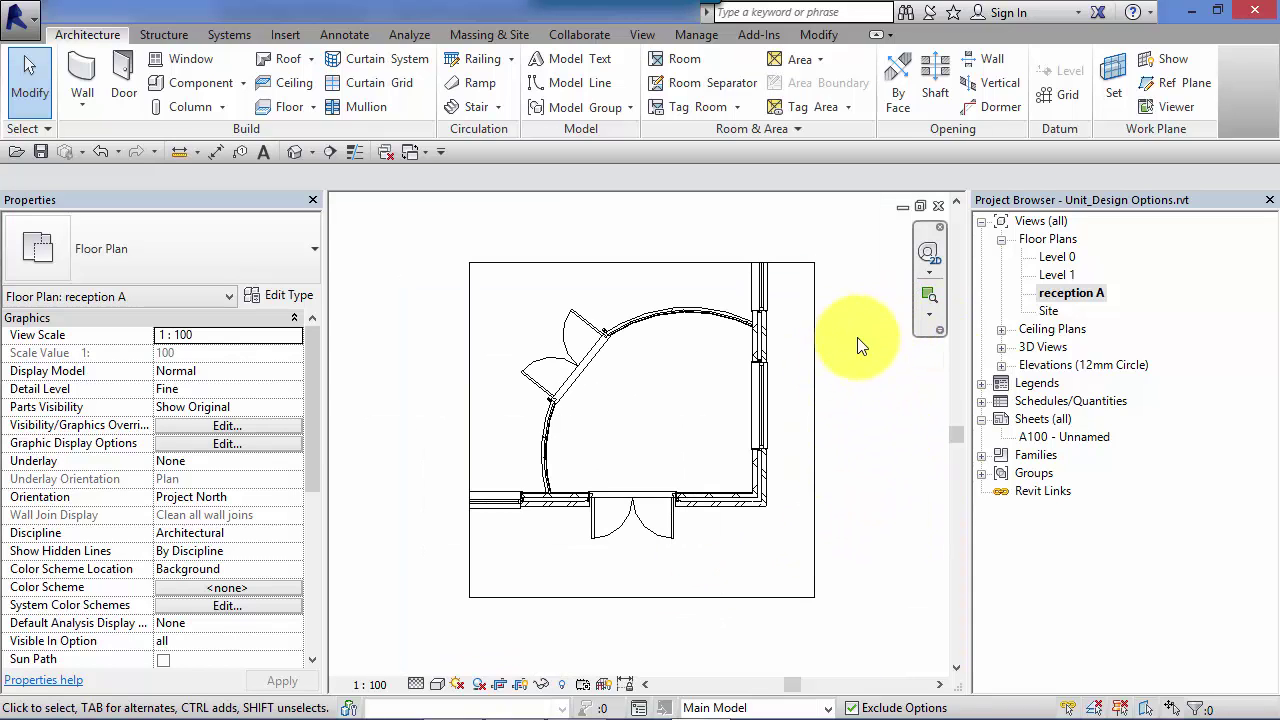
left_click(924, 300)
Duplicate the cropped reception A view and rename the copy "reception B"
right_click(1063, 294)
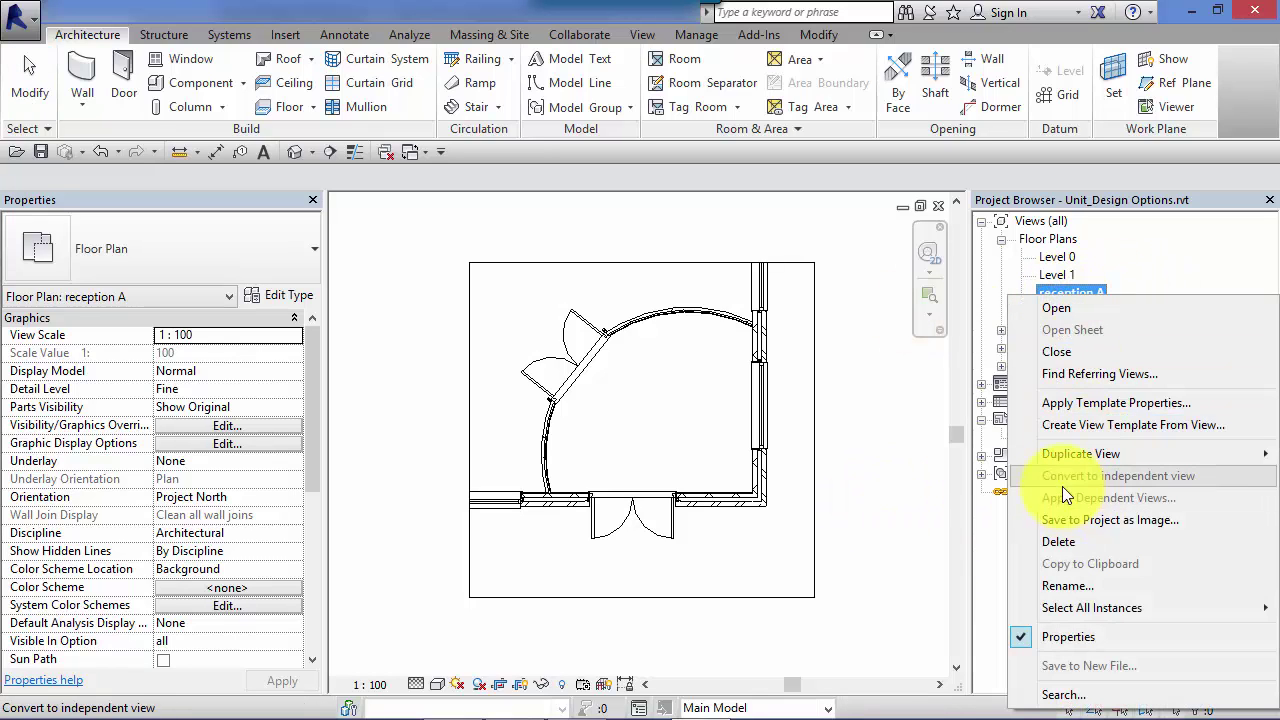
mouse_move(990, 452)
left_click(895, 458)
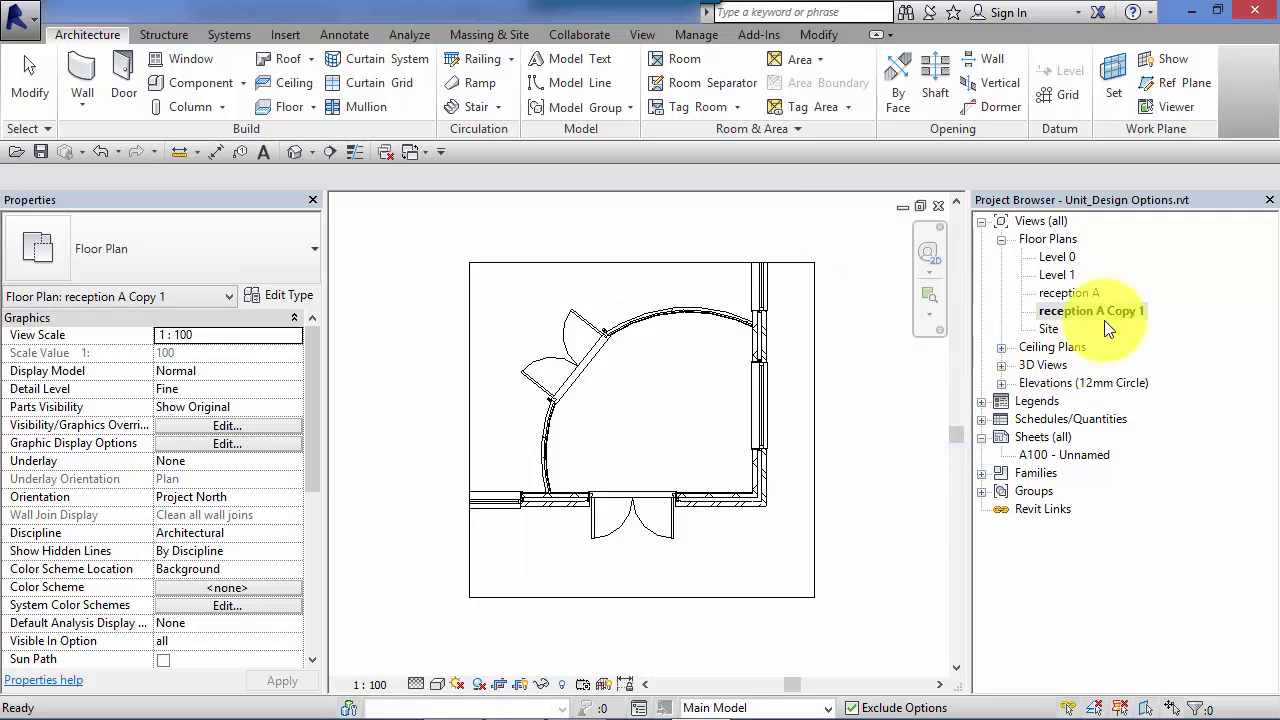
right_click(1090, 311)
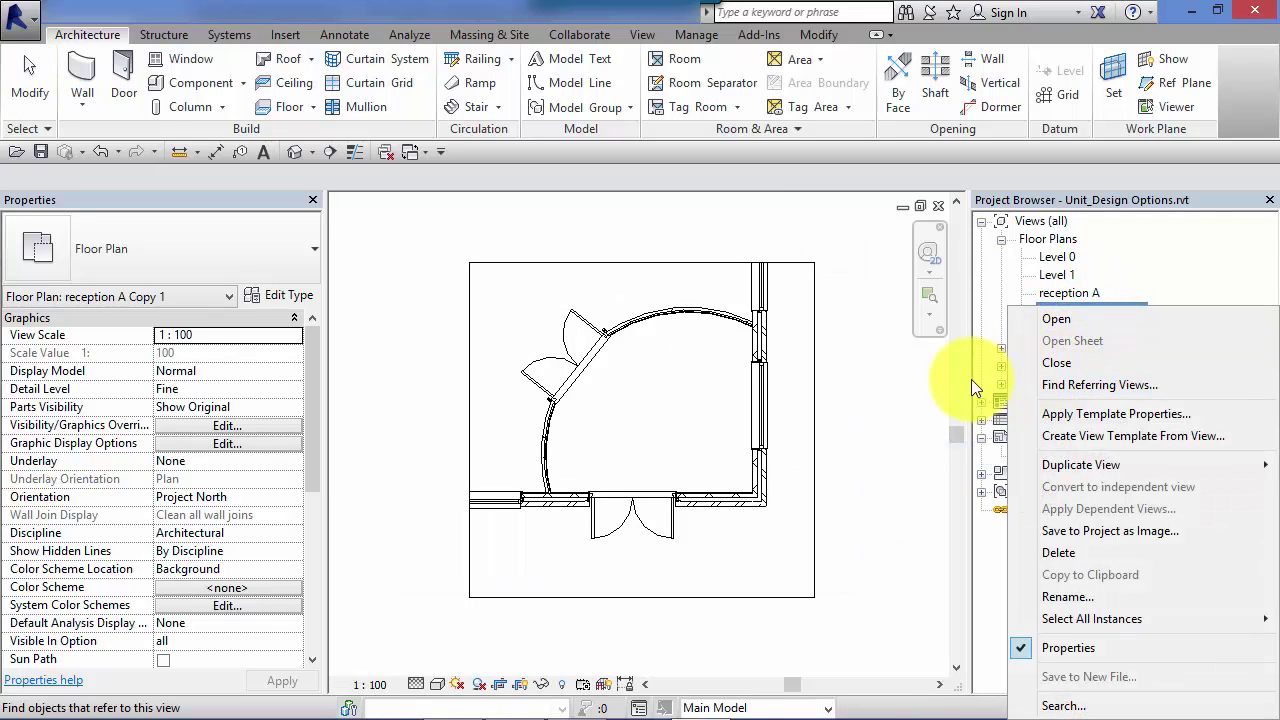
left_click(1067, 597)
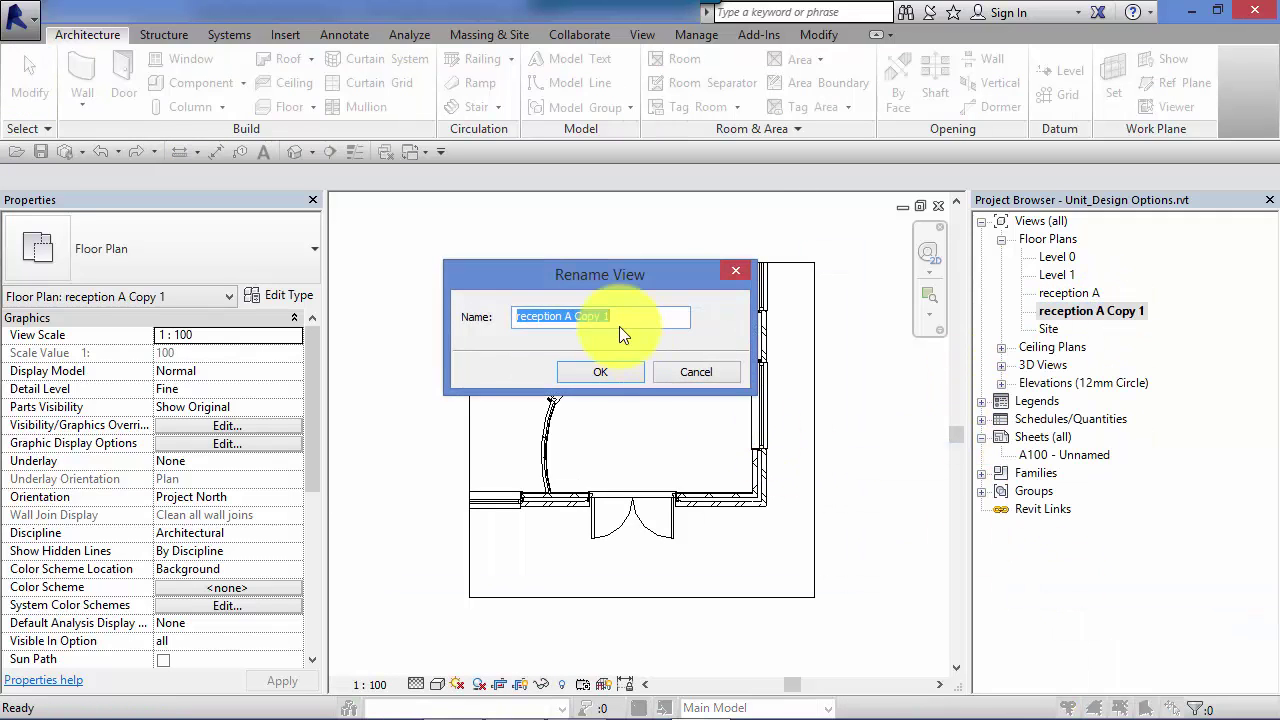
left_click(612, 316)
key("BackSpace")
key("BackSpace")
key("BackSpace")
key("BackSpace")
key("BackSpace")
key("BackSpace")
key("BackSpace")
key("BackSpace")
key("BackSpace")
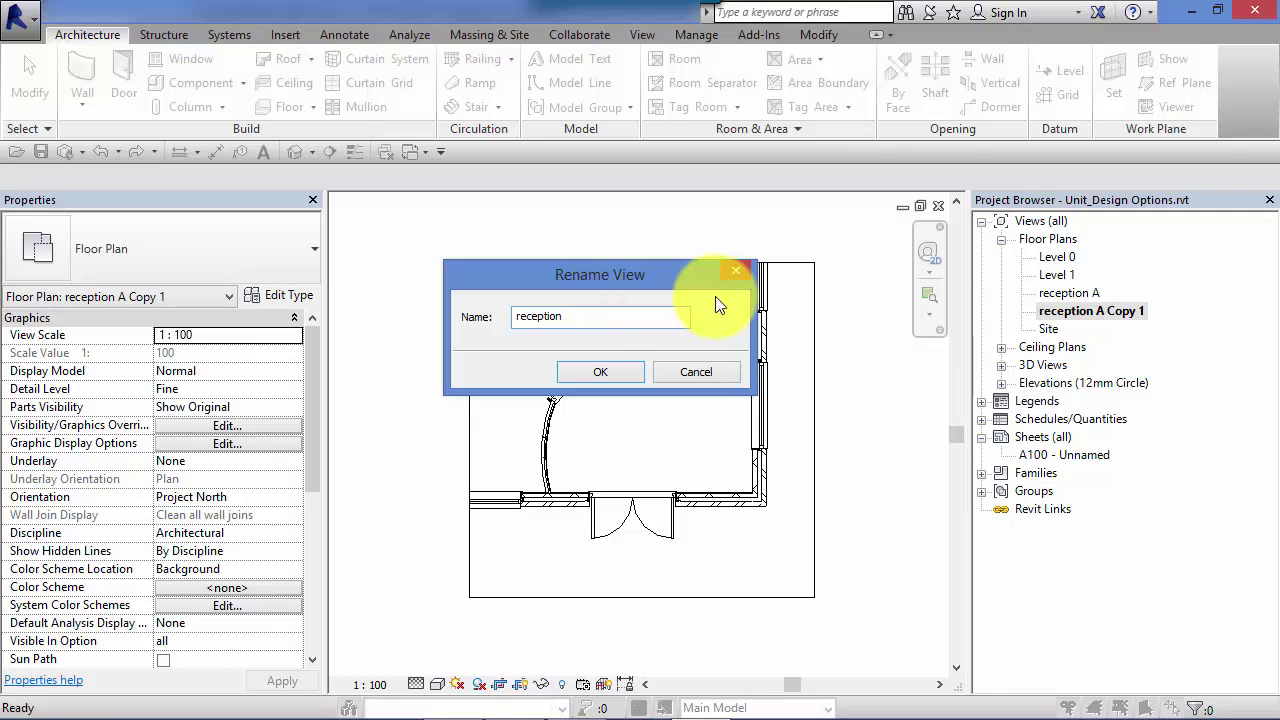
type("B")
key("Return")
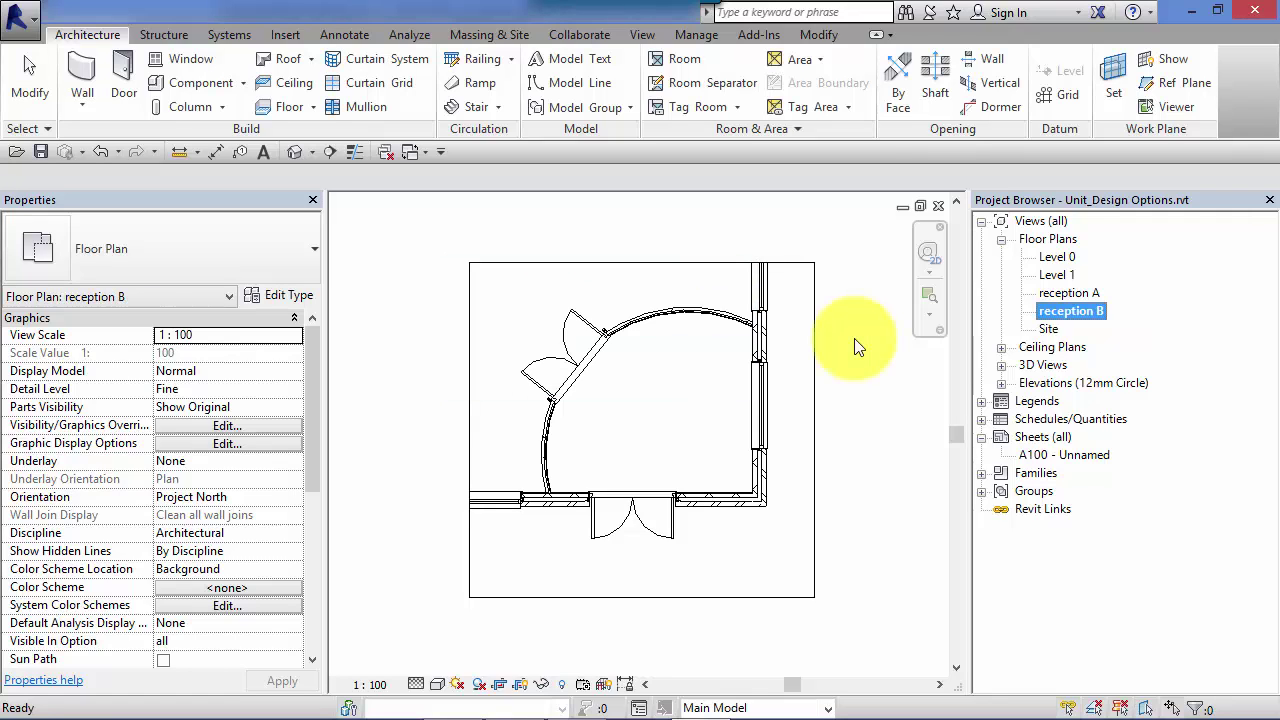
Open the reception A plan and return to reception B to compare the two views
double_click(1067, 298)
left_click(1056, 313)
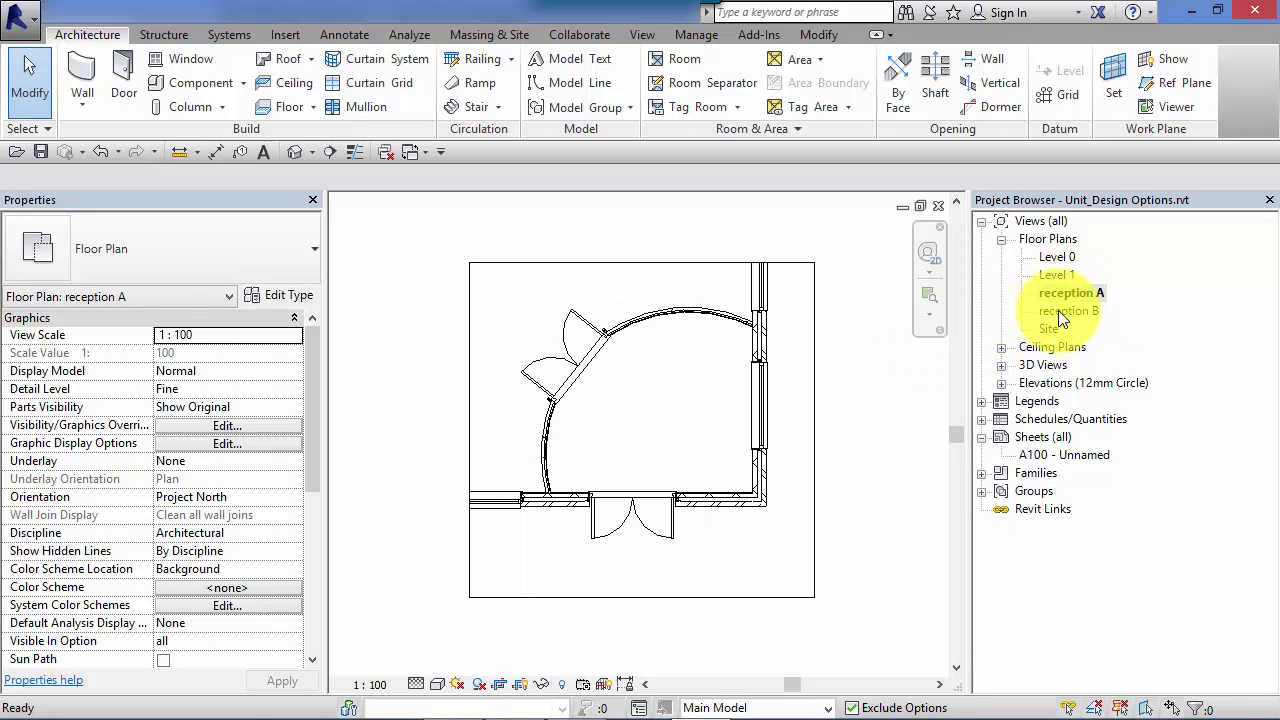
double_click(1058, 310)
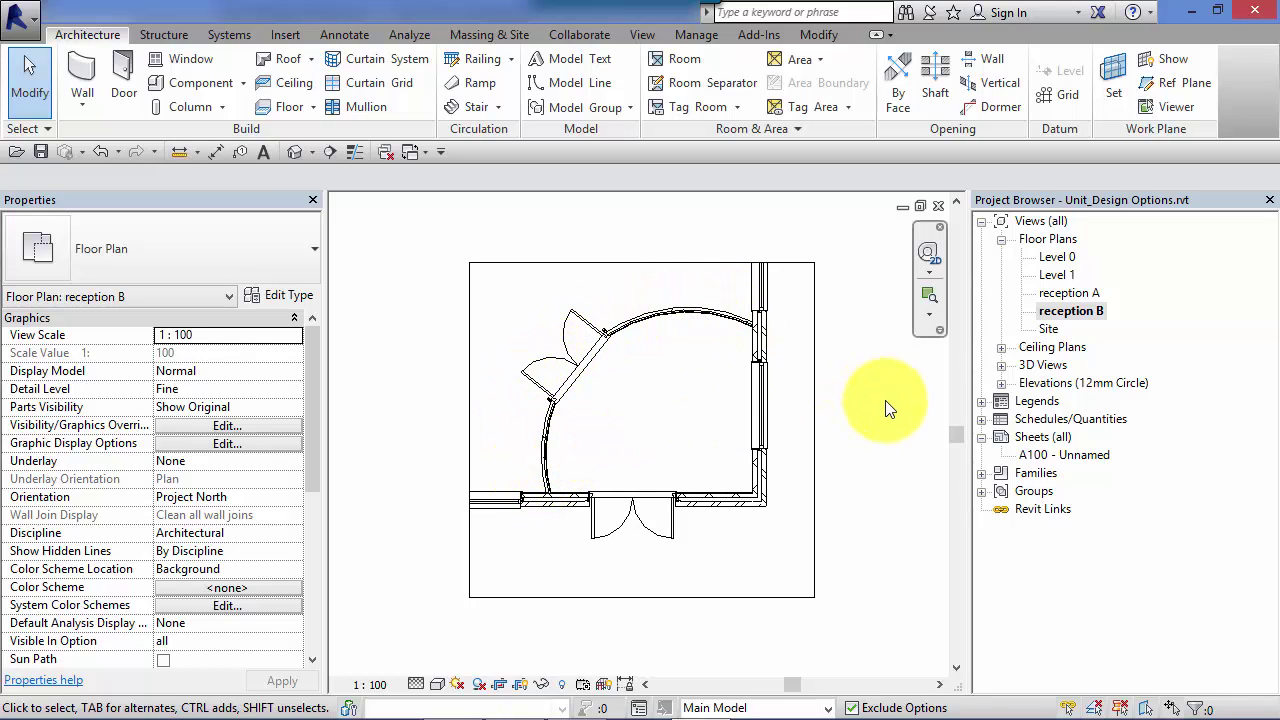
key("v")
key("g")
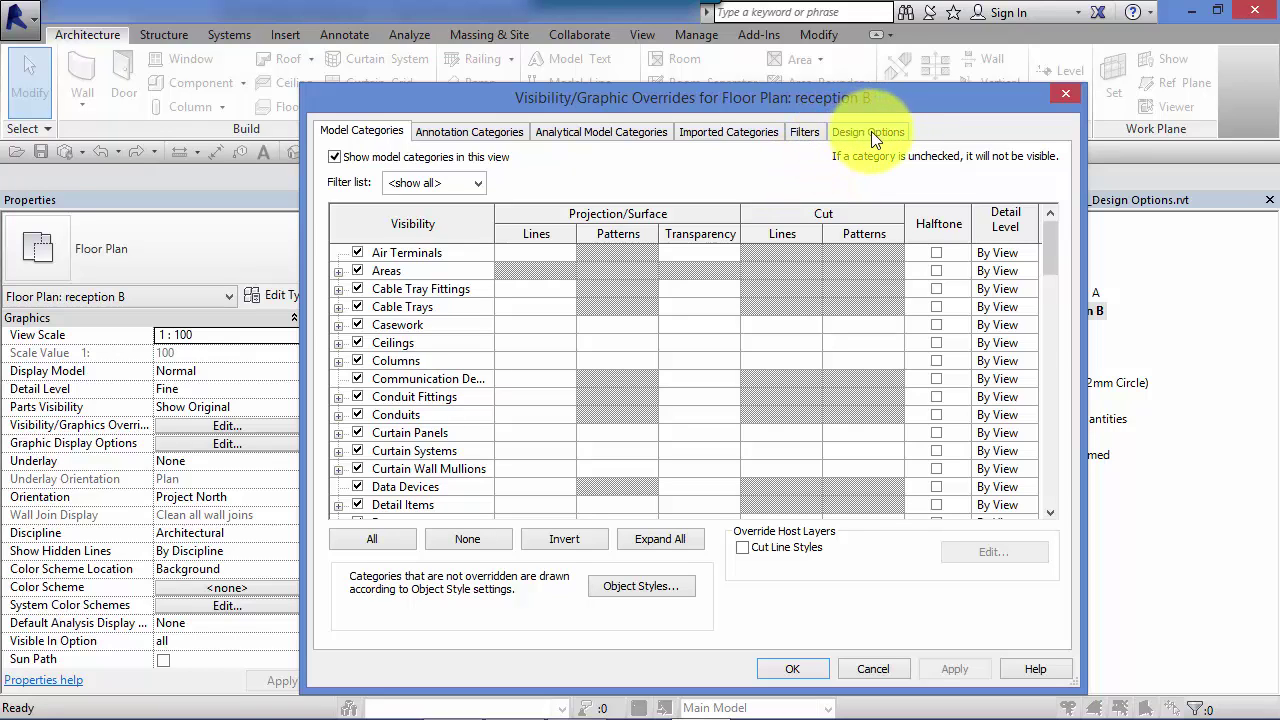
left_click(886, 668)
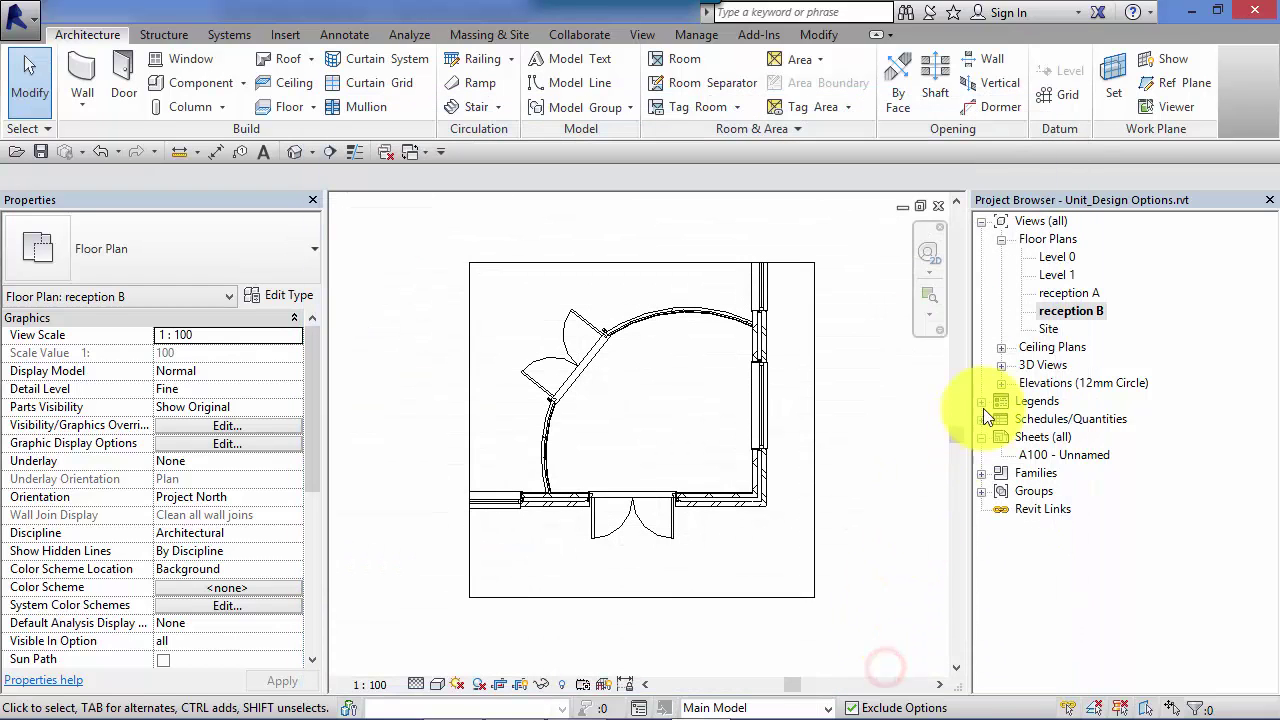
In the reception A view's visibility overrides, set the Reception design option set to display Option 1
double_click(1076, 291)
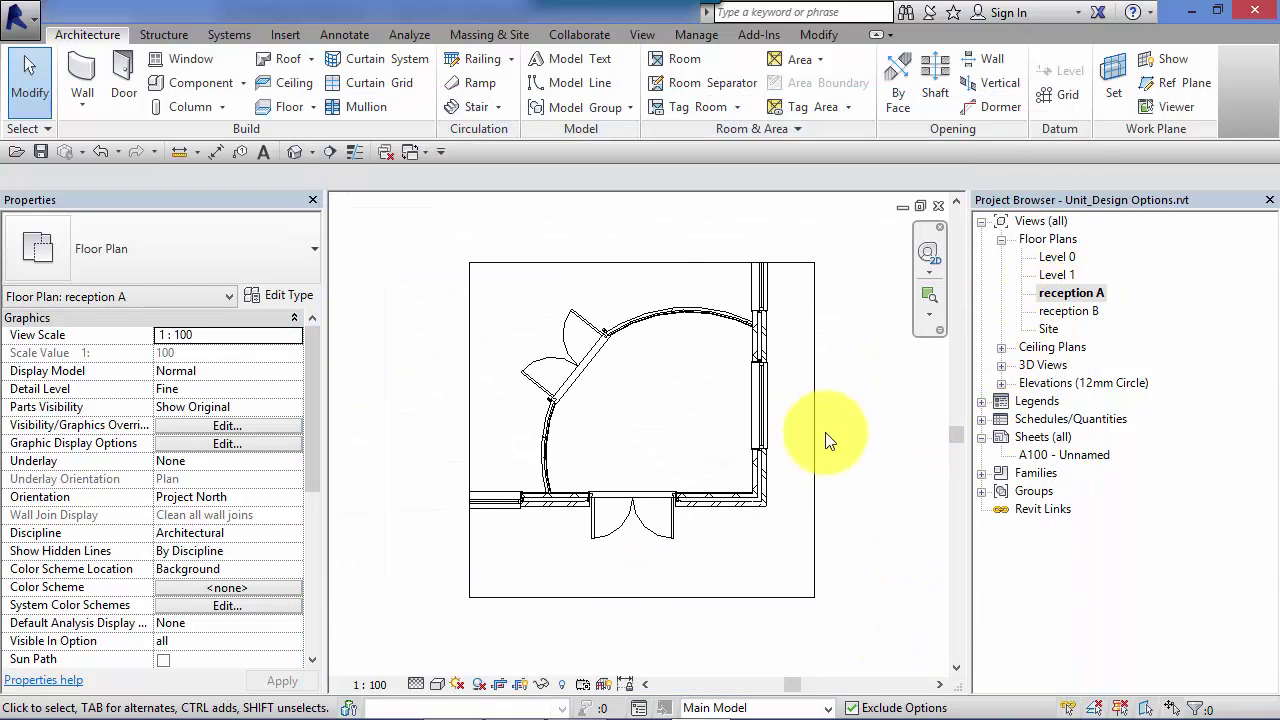
key("v")
key("g")
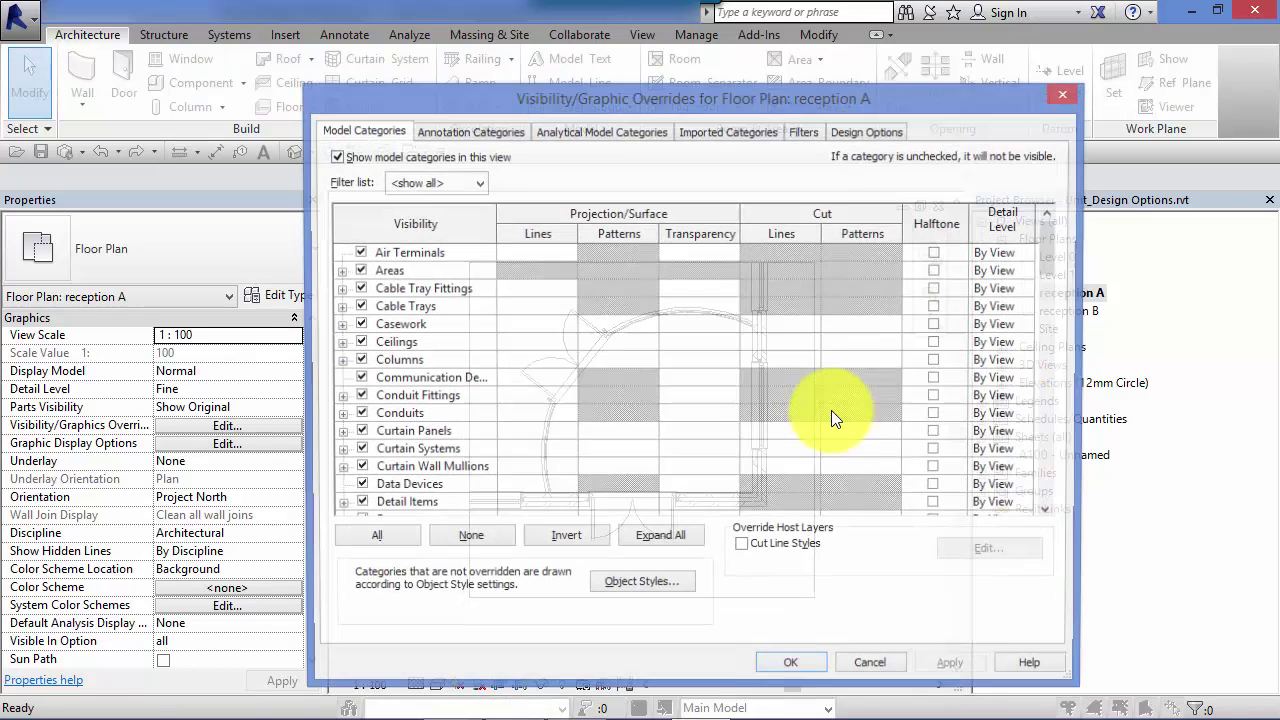
left_click(870, 131)
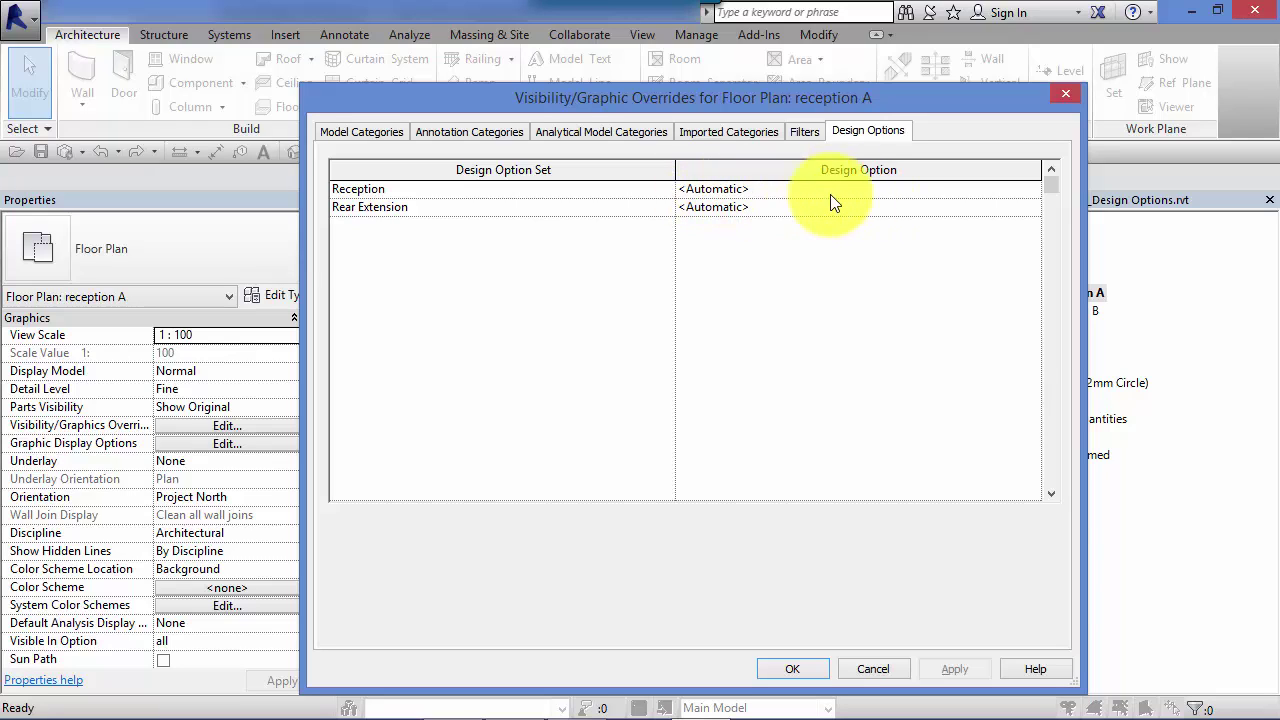
left_click(934, 190)
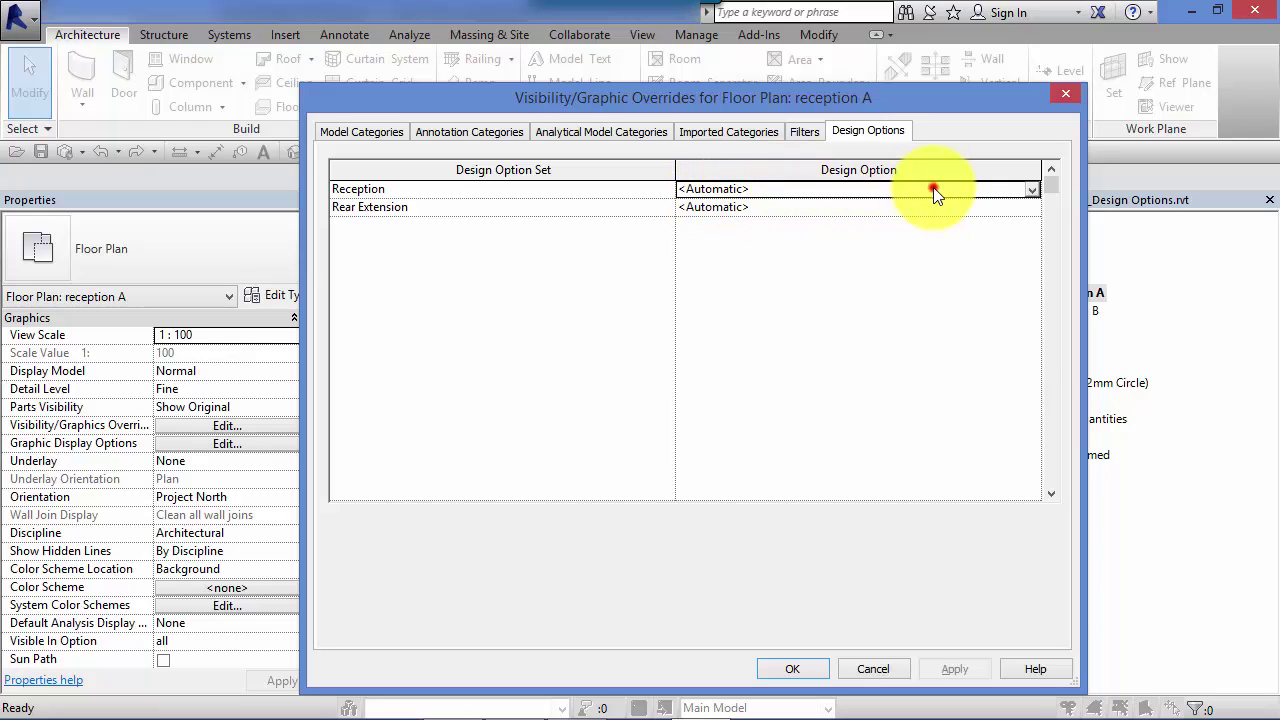
left_click(1034, 189)
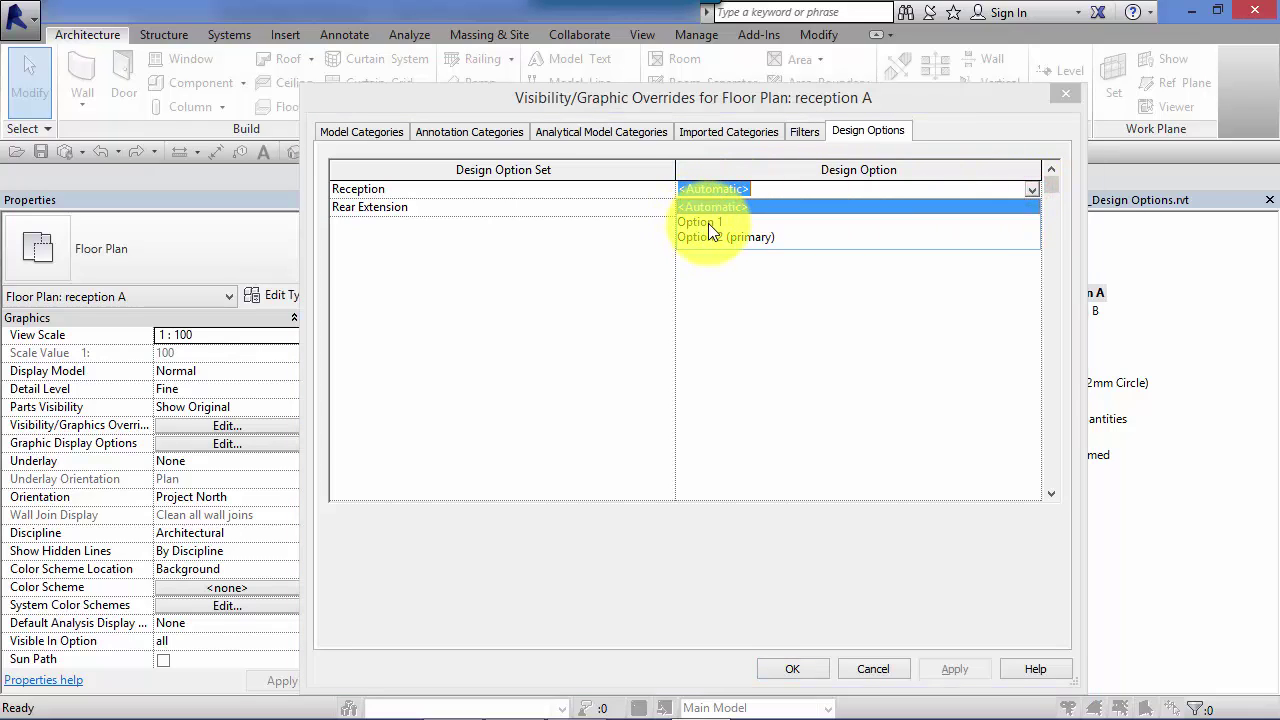
left_click(708, 223)
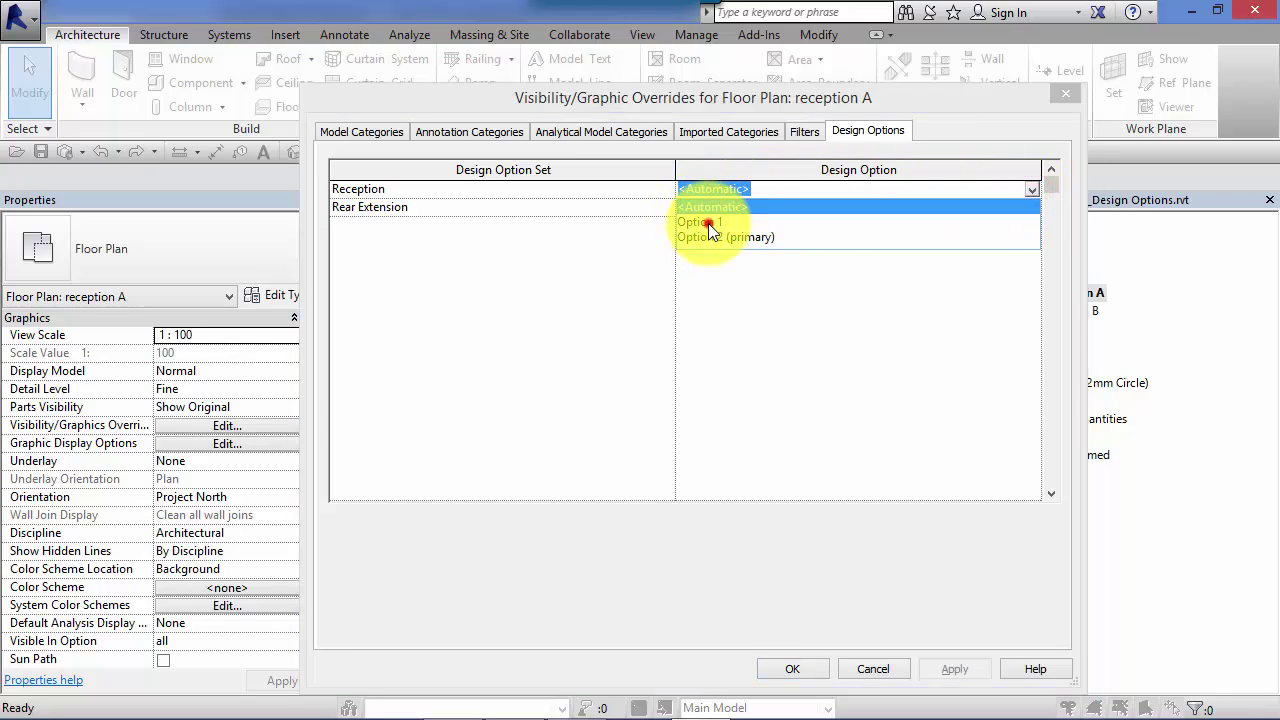
left_click(956, 666)
left_click(795, 669)
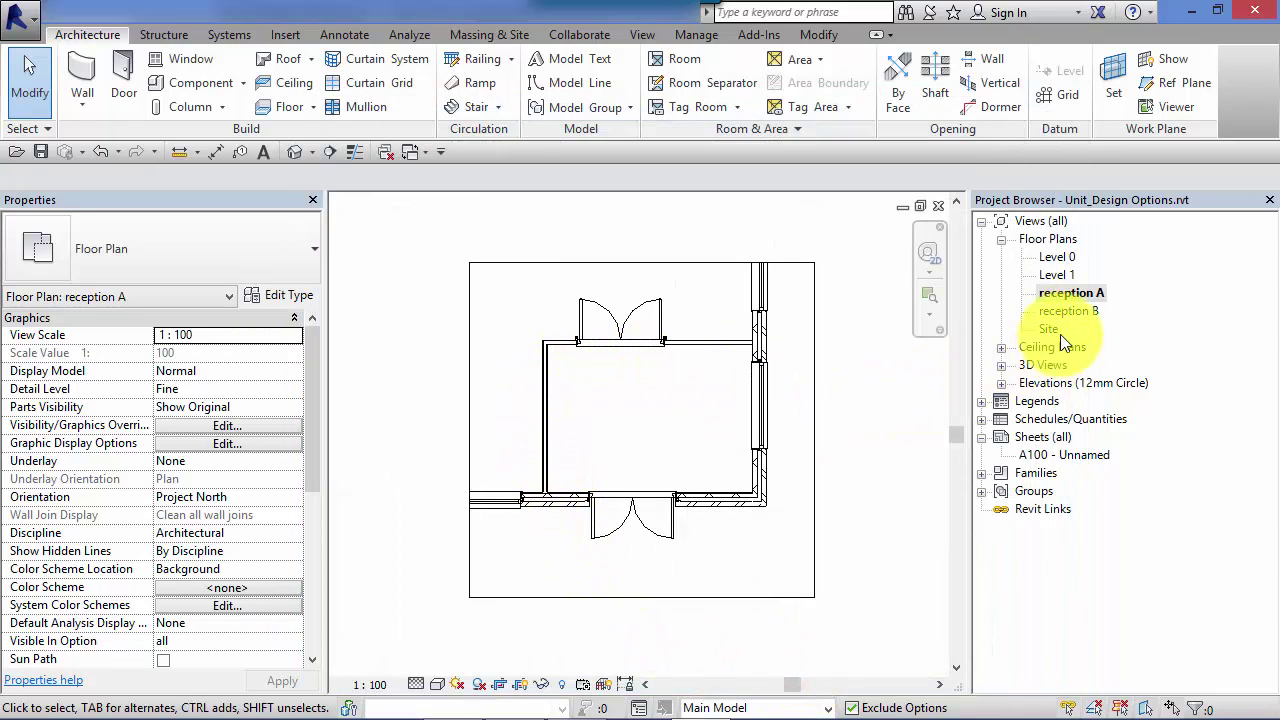
In the reception B view's visibility overrides, set the Reception design option set to display Option 2 (primary)
double_click(1072, 311)
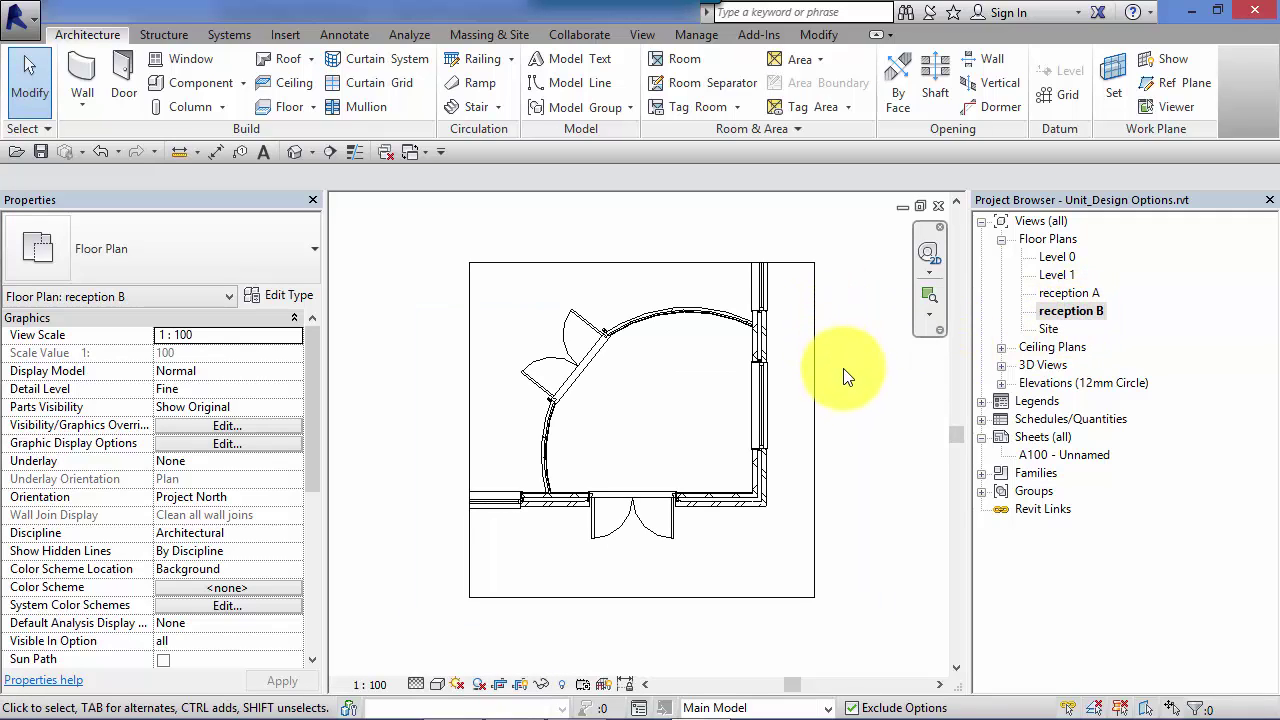
key("v")
key("v")
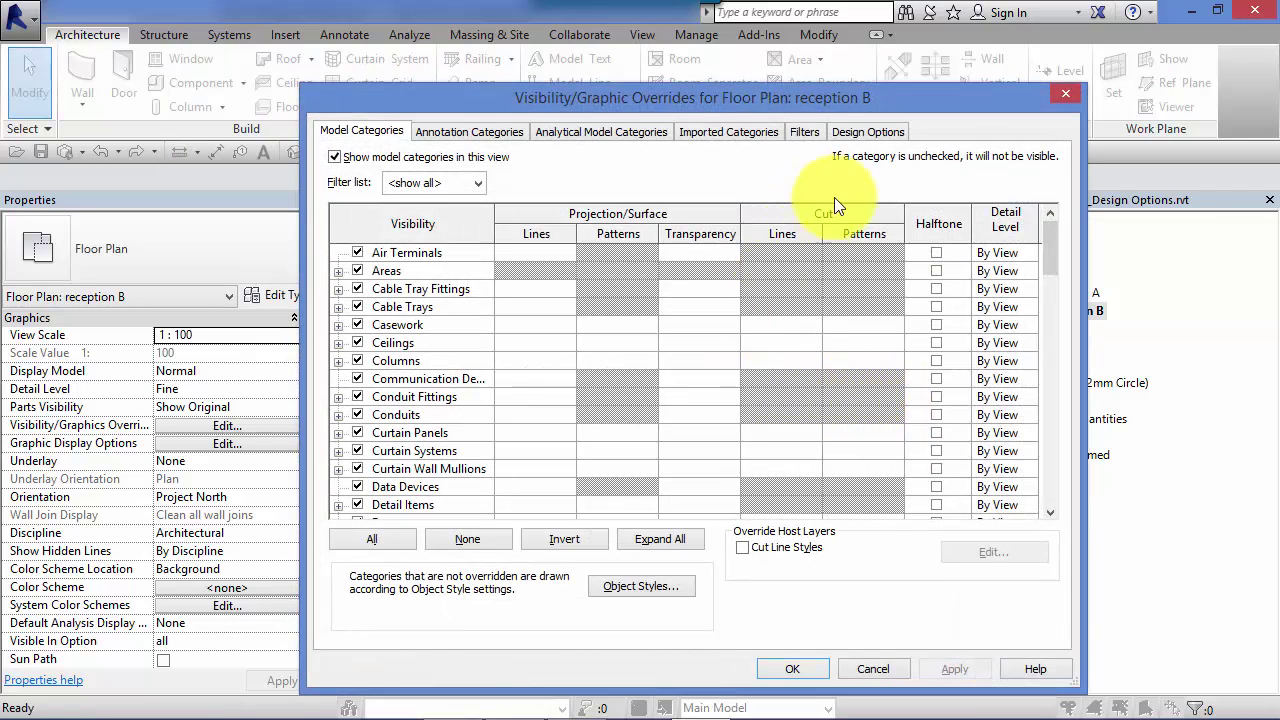
left_click(867, 132)
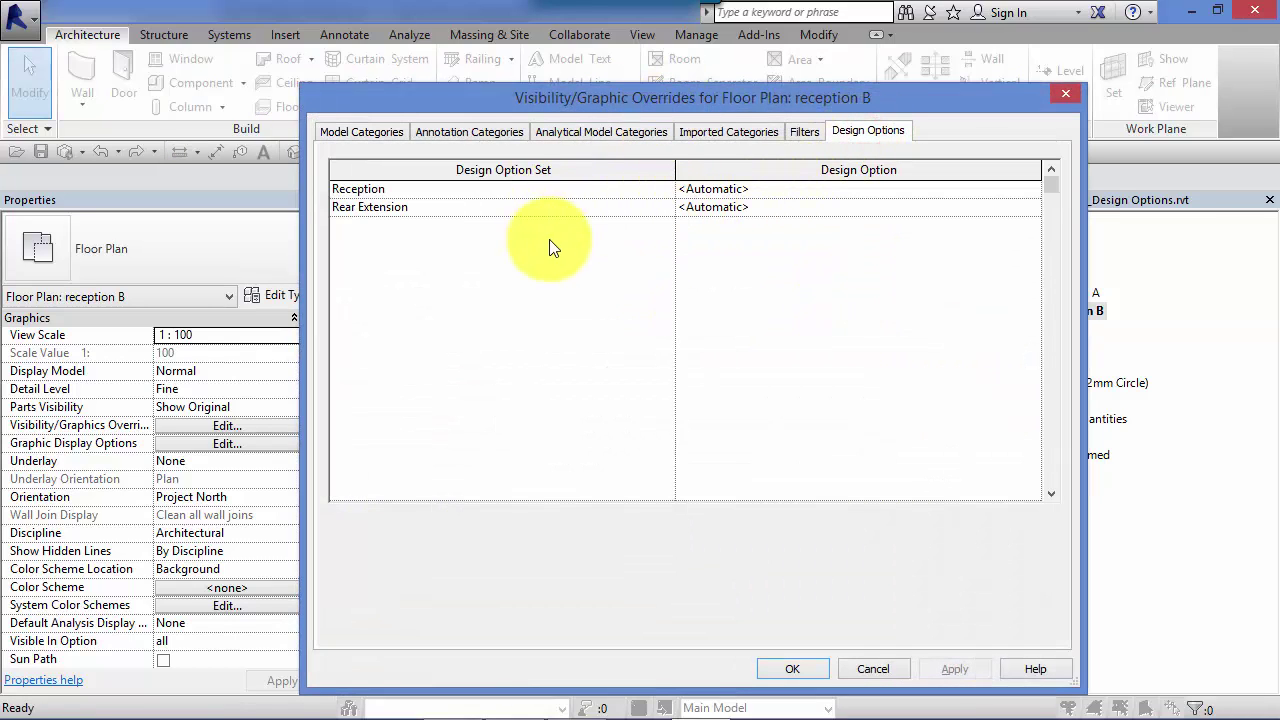
left_click(972, 190)
left_click(1030, 190)
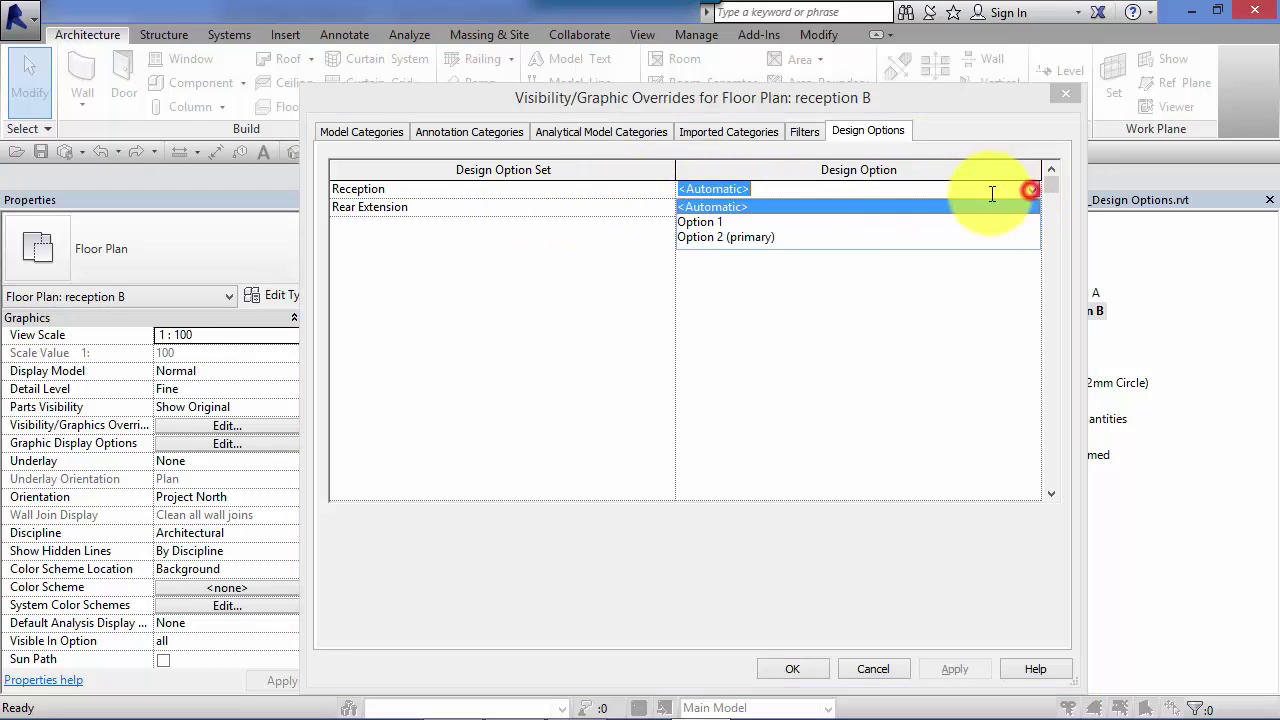
left_click(699, 237)
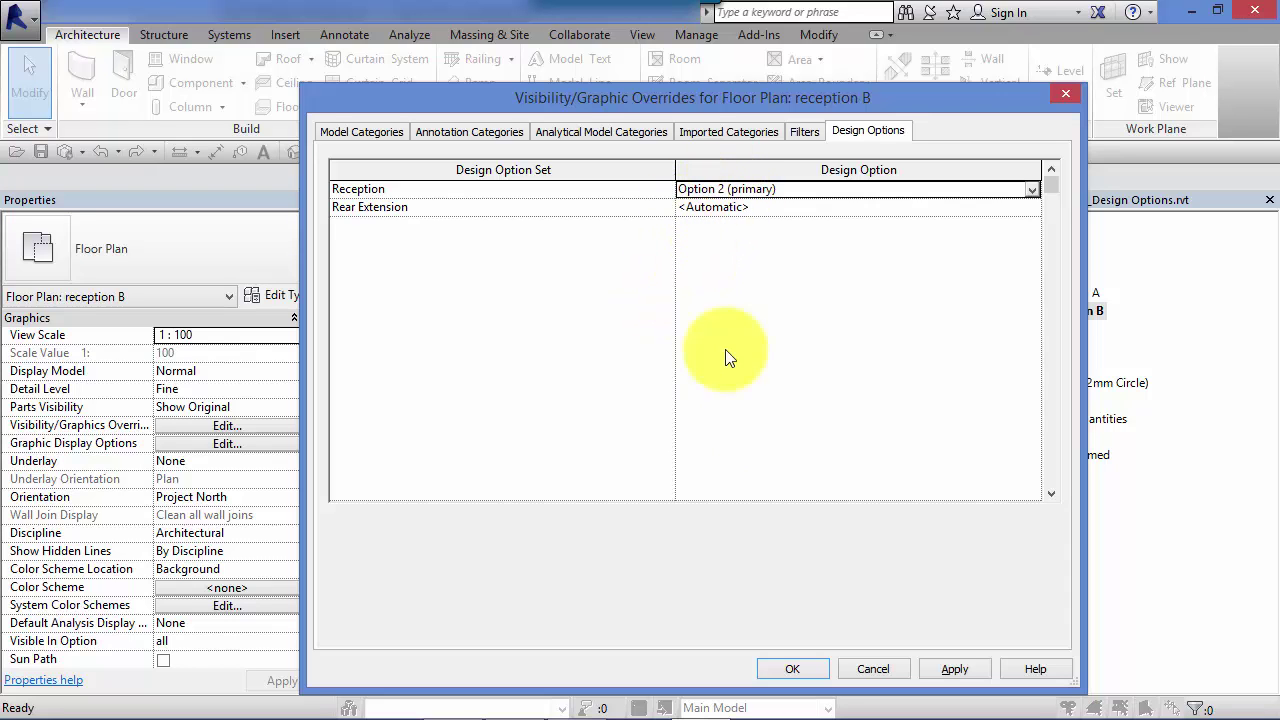
left_click(815, 668)
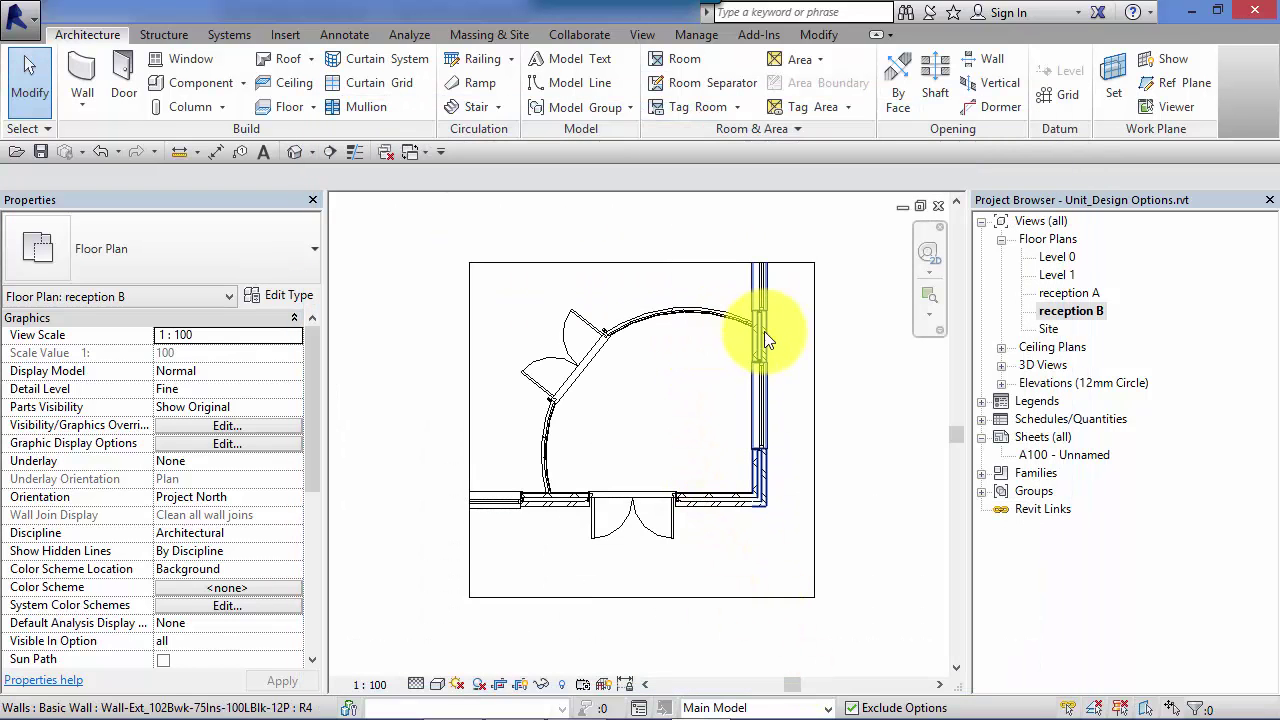
Open the reception A and reception B plans in turn to compare the two reception layouts
double_click(1074, 294)
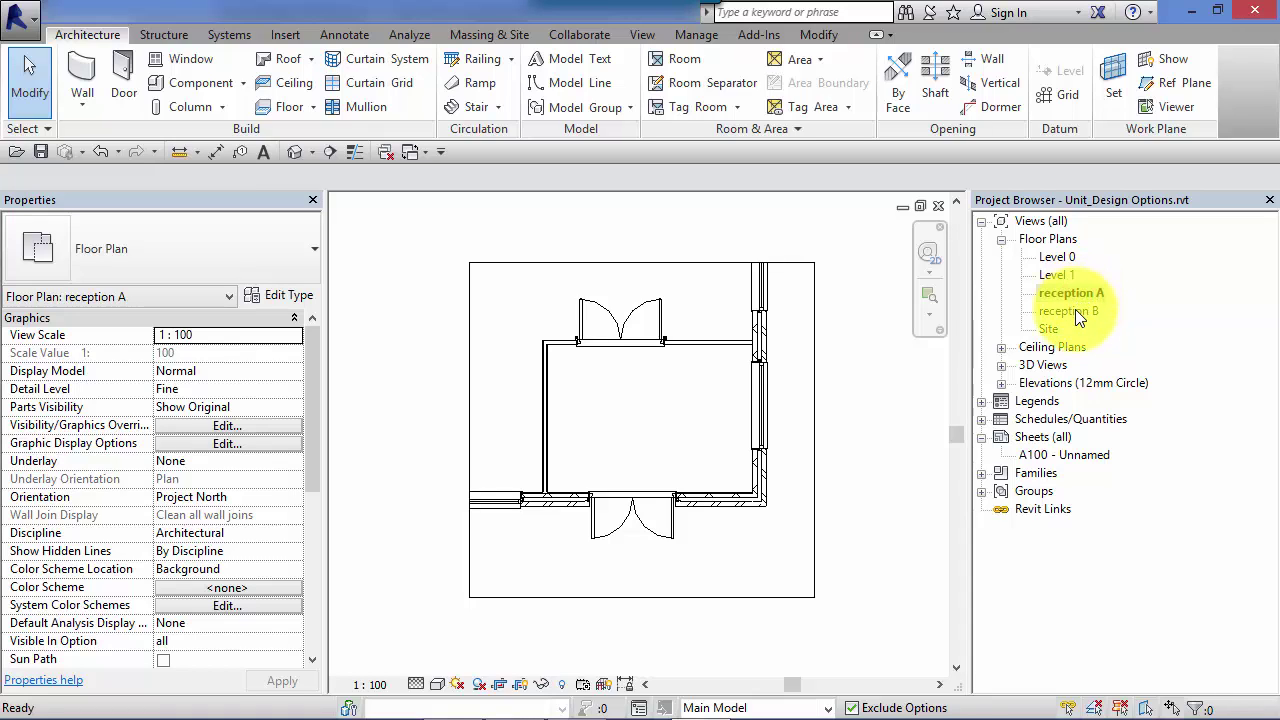
double_click(1075, 310)
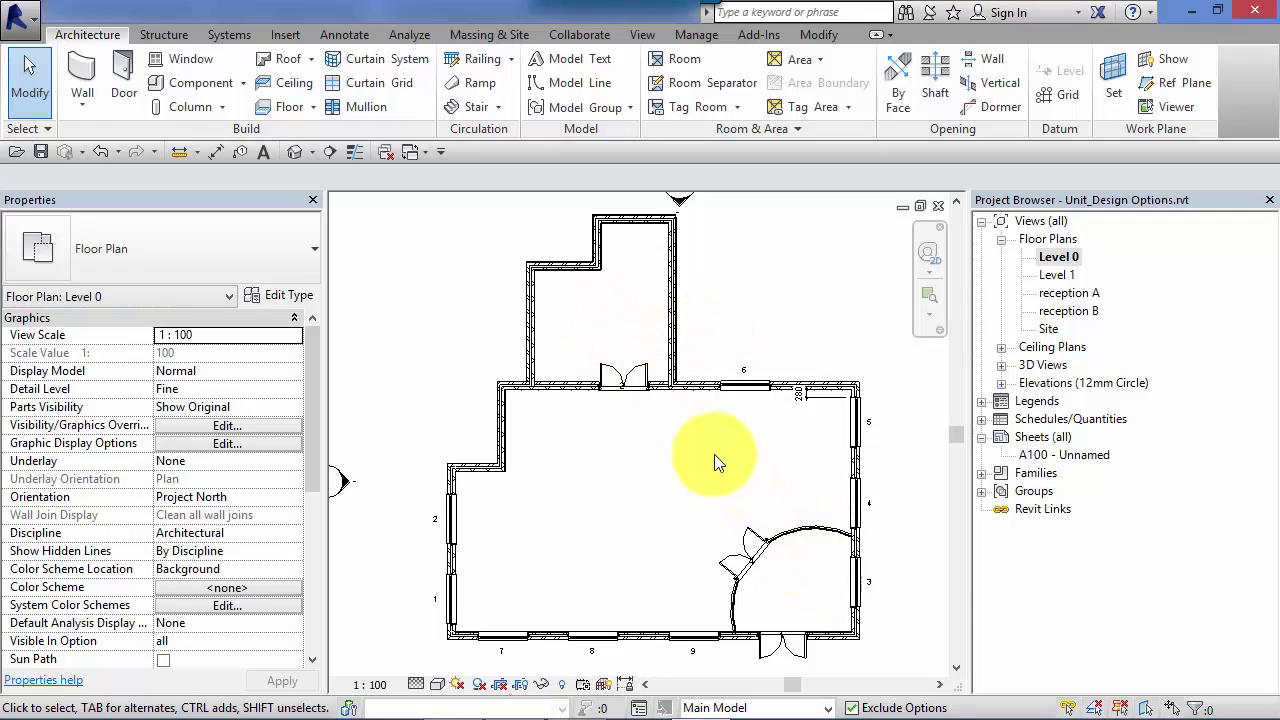
Make Option 1 the primary option of the Reception set, deleting the conflicting main model elements
scroll(737, 461, "down", 1)
middle_click_drag(737, 461, 686, 463)
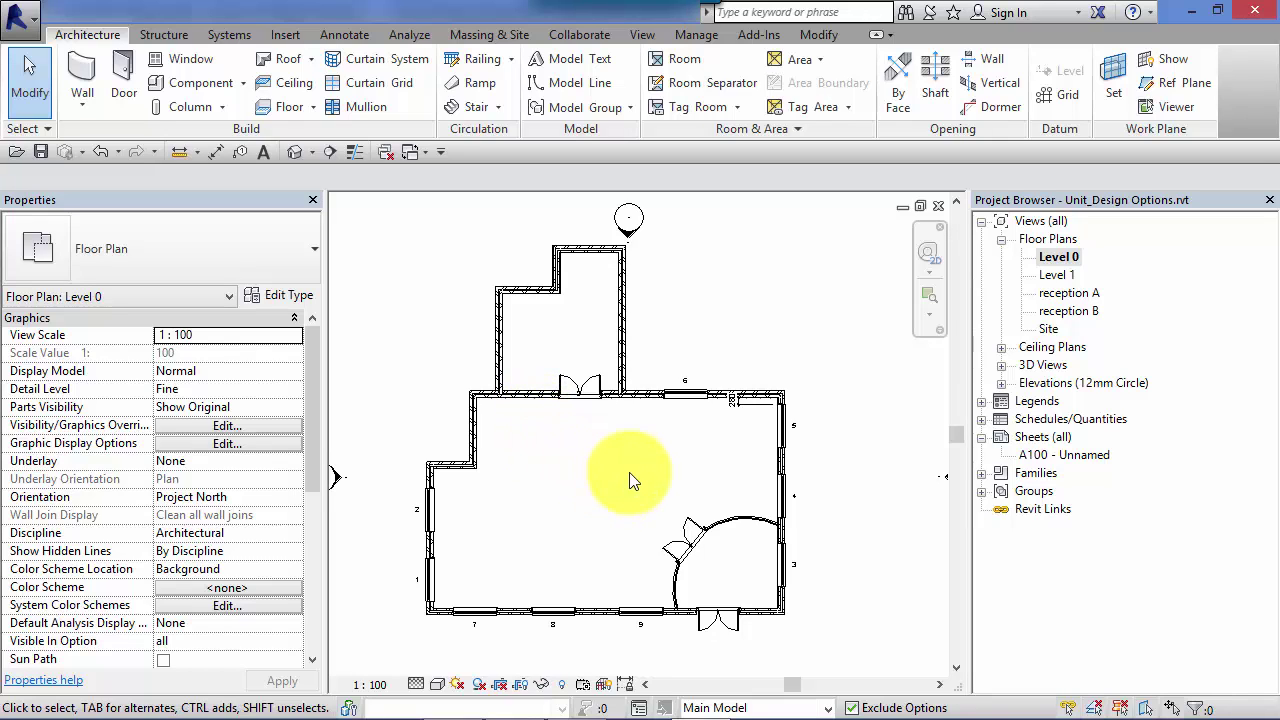
middle_click_drag(638, 475, 634, 466)
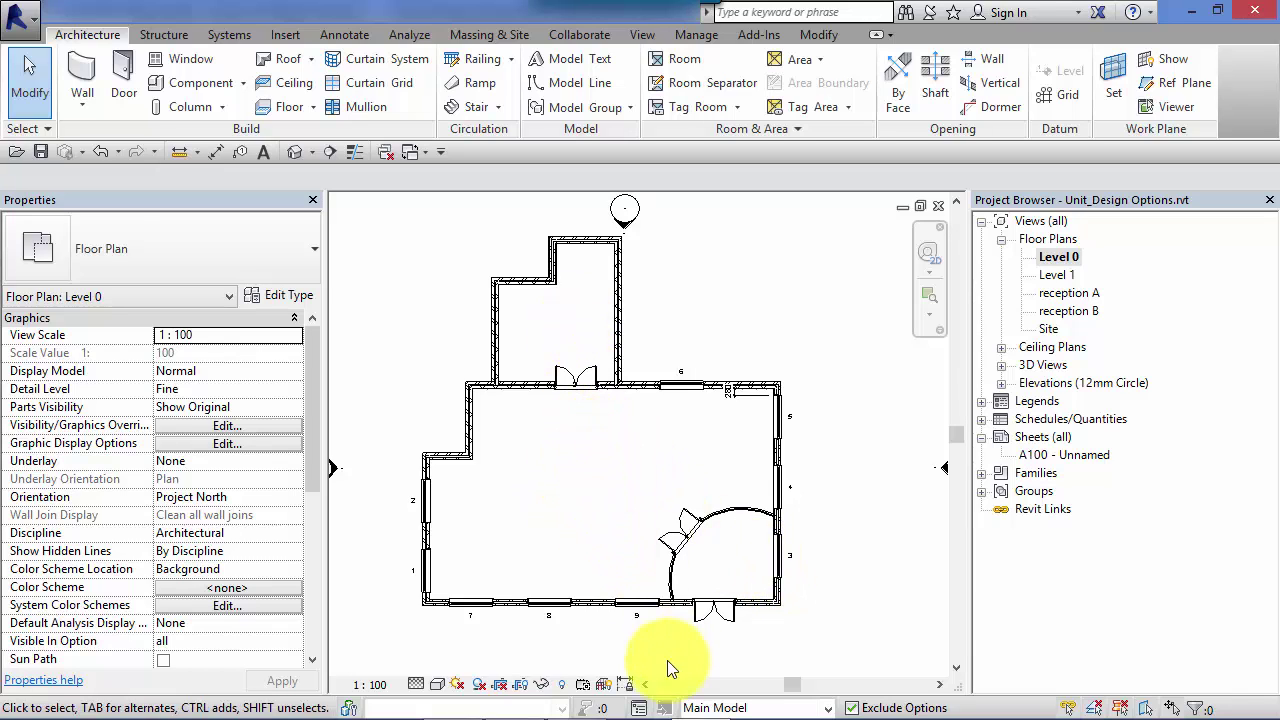
left_click(641, 707)
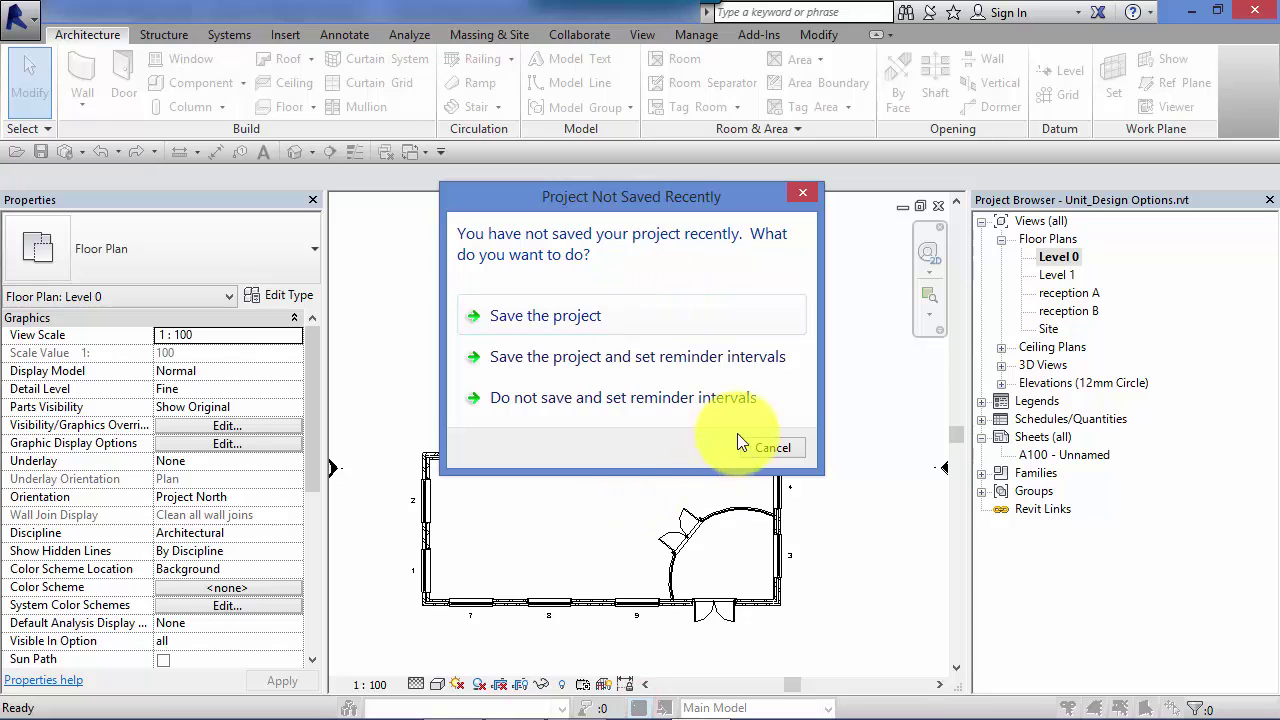
left_click(755, 447)
left_click_drag(741, 57, 1049, 48)
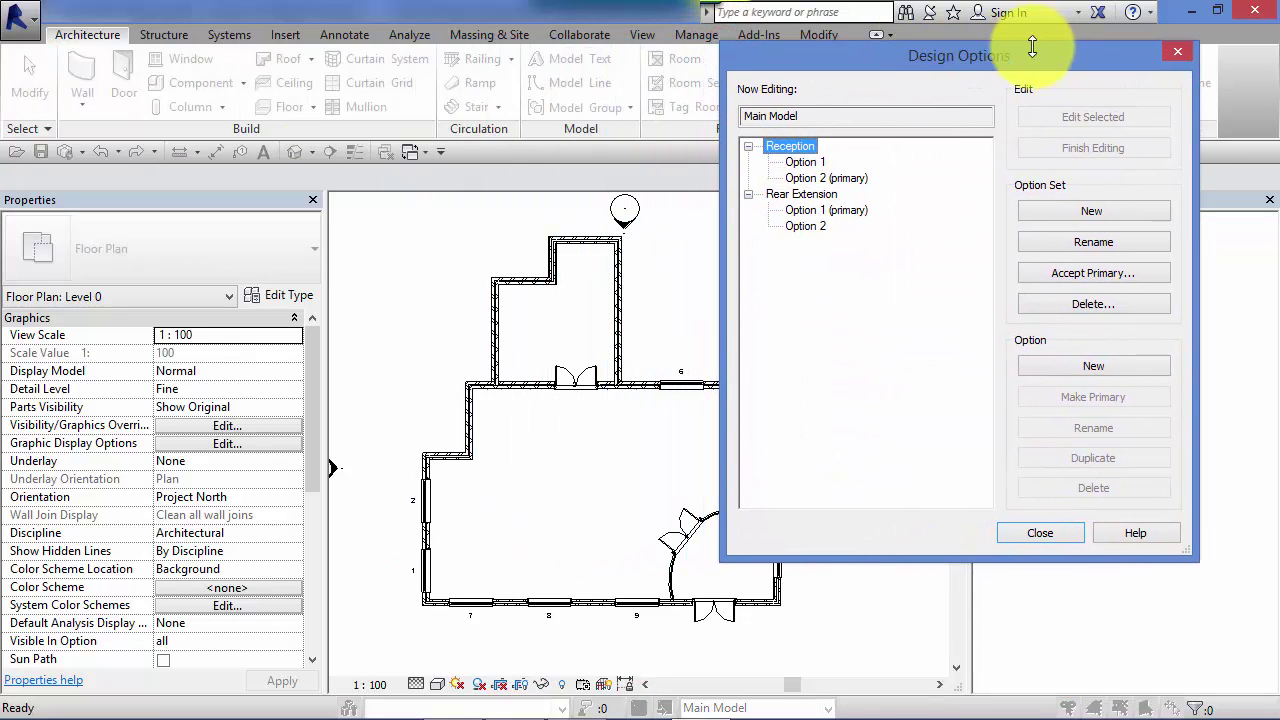
left_click(805, 163)
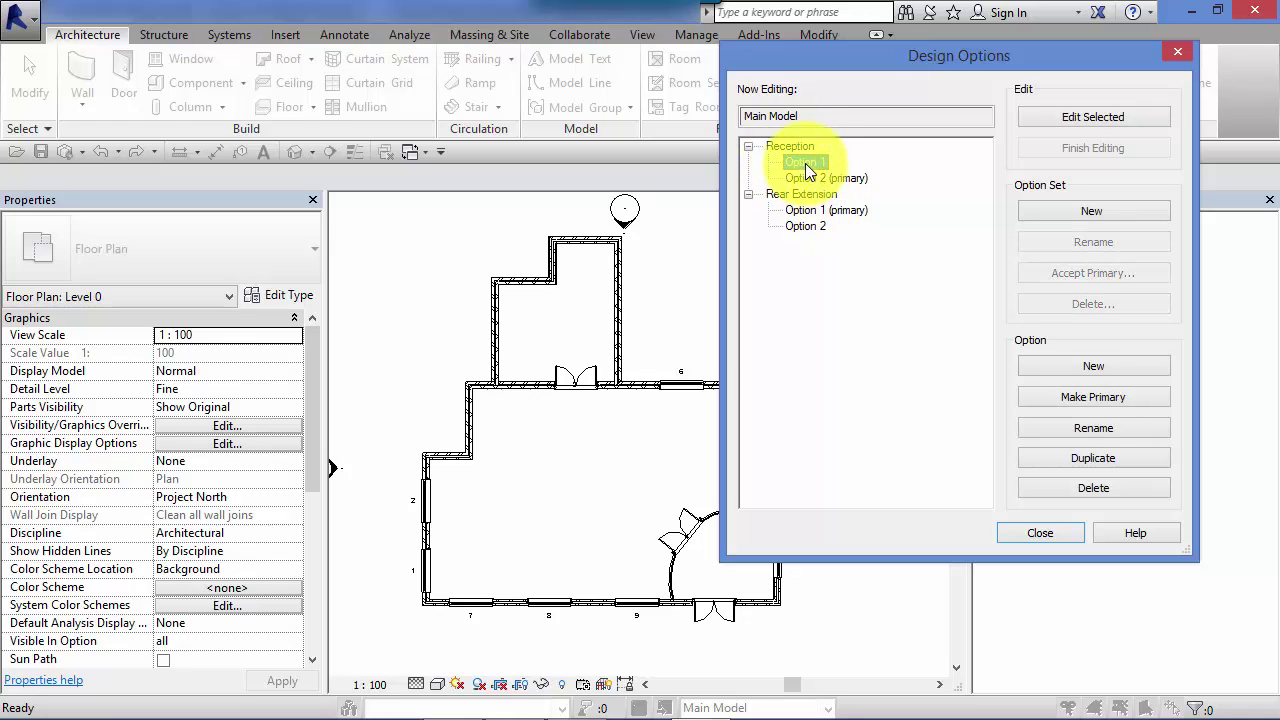
left_click(1081, 397)
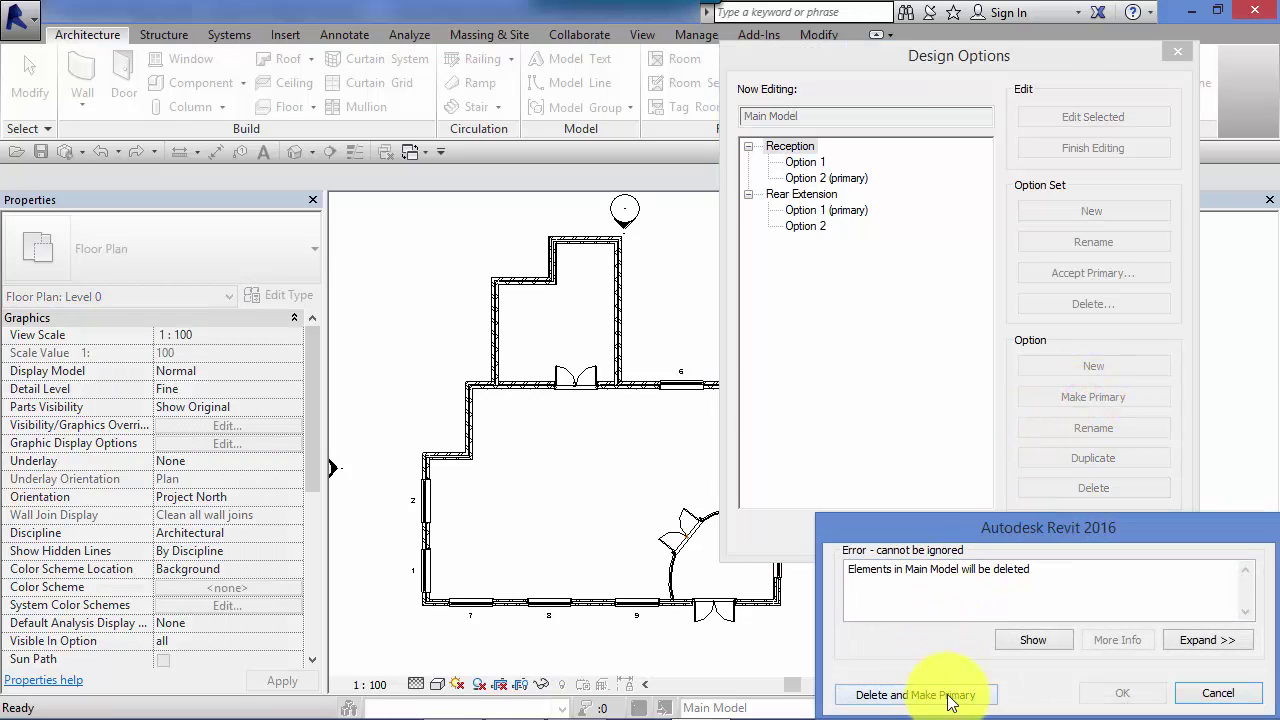
left_click(950, 695)
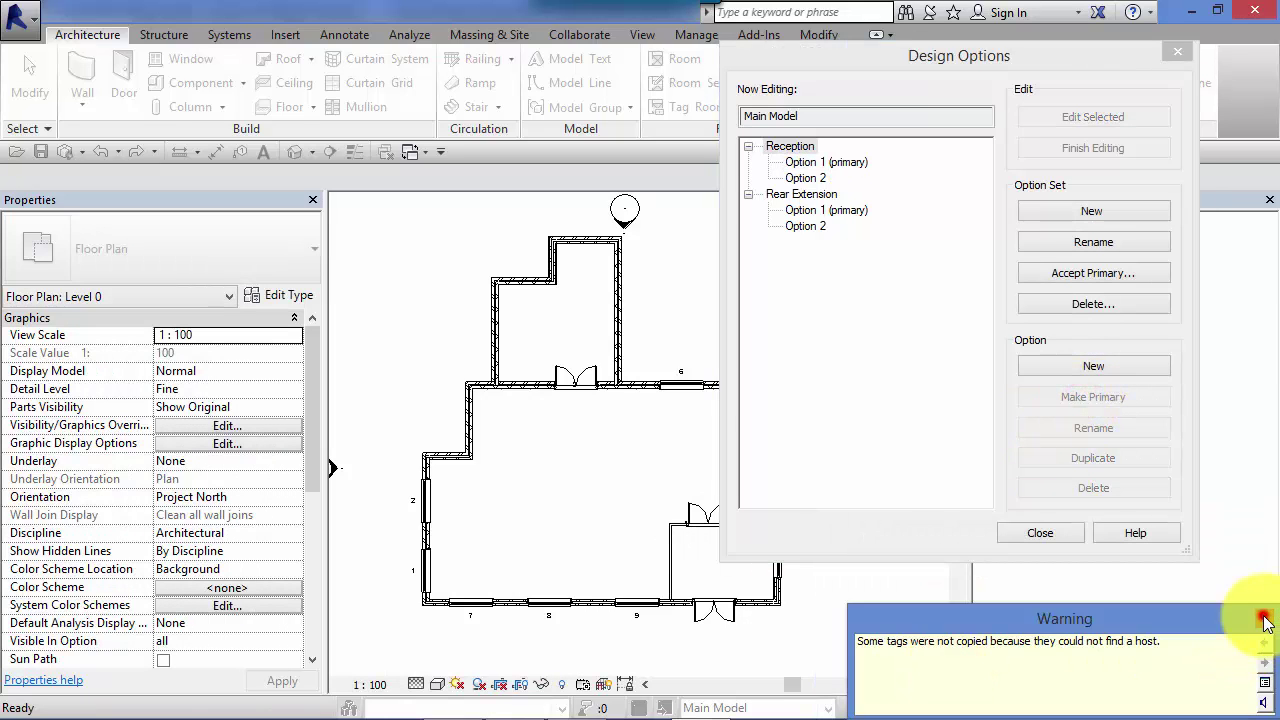
left_click(1263, 618)
Make Option 2 the primary option of the Rear Extension set and return to the Level 0 plan
left_click_drag(850, 57, 941, 57)
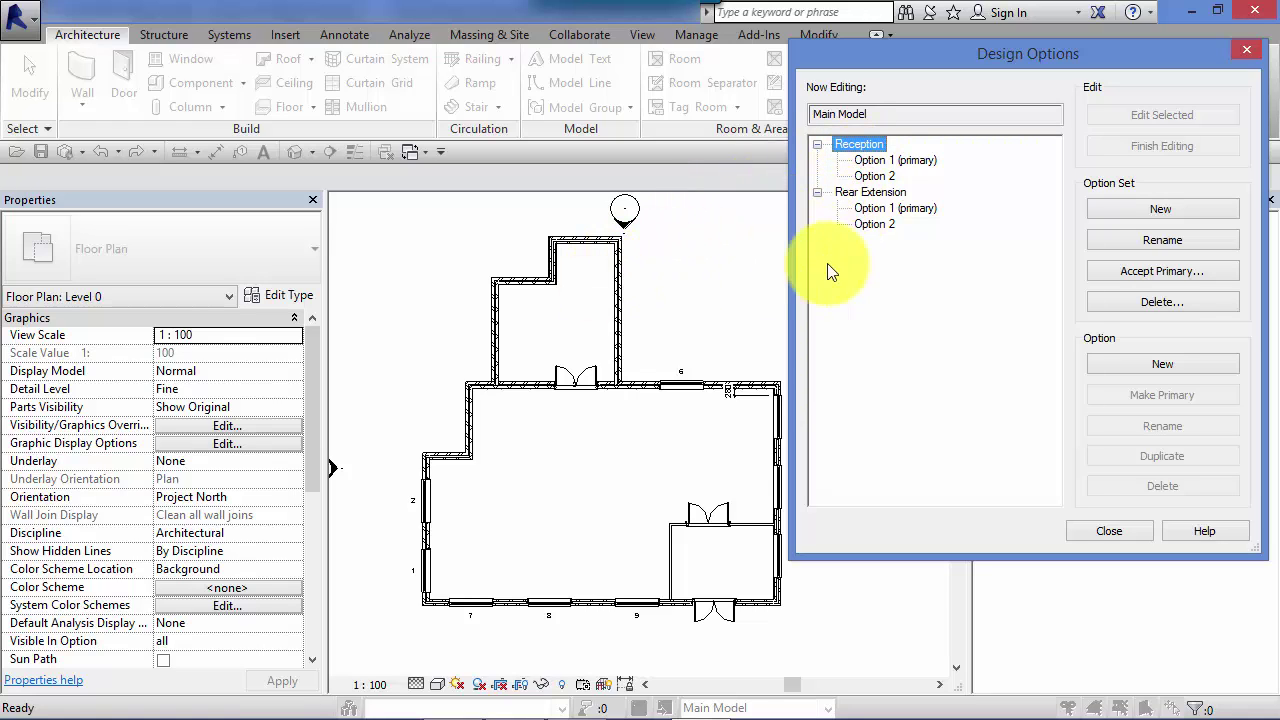
left_click(870, 222)
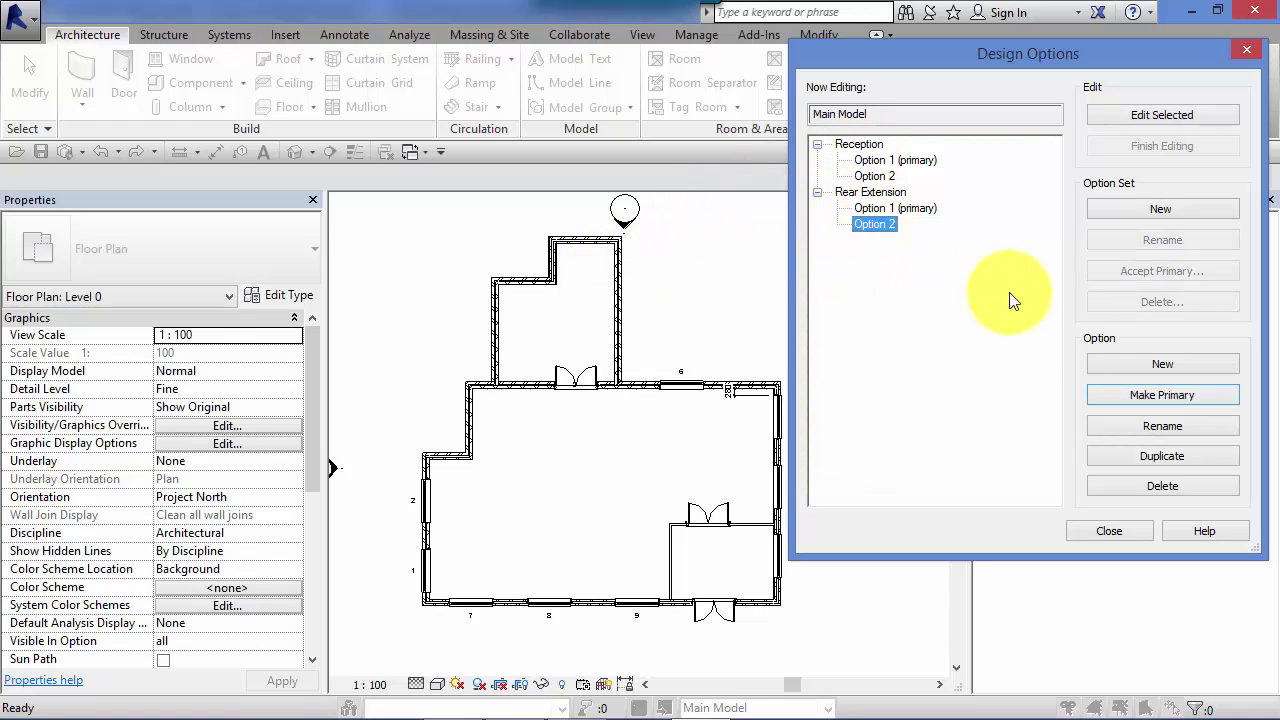
left_click(1119, 393)
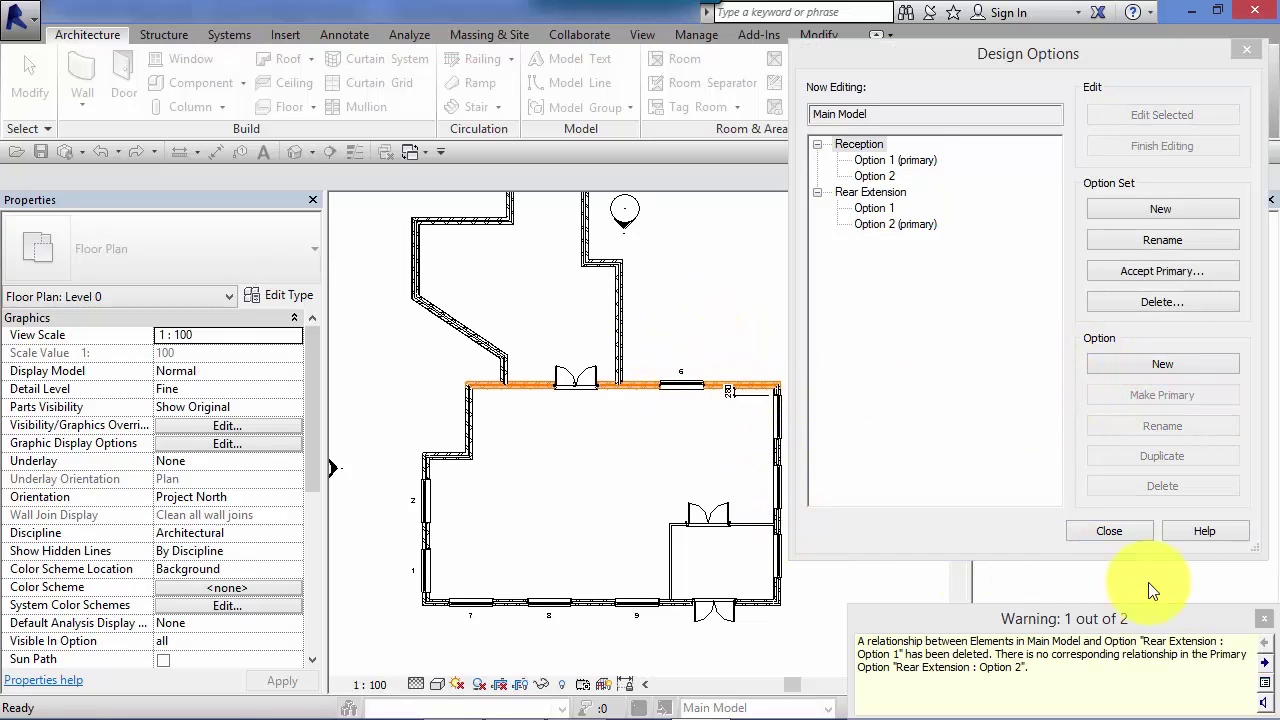
left_click(1264, 619)
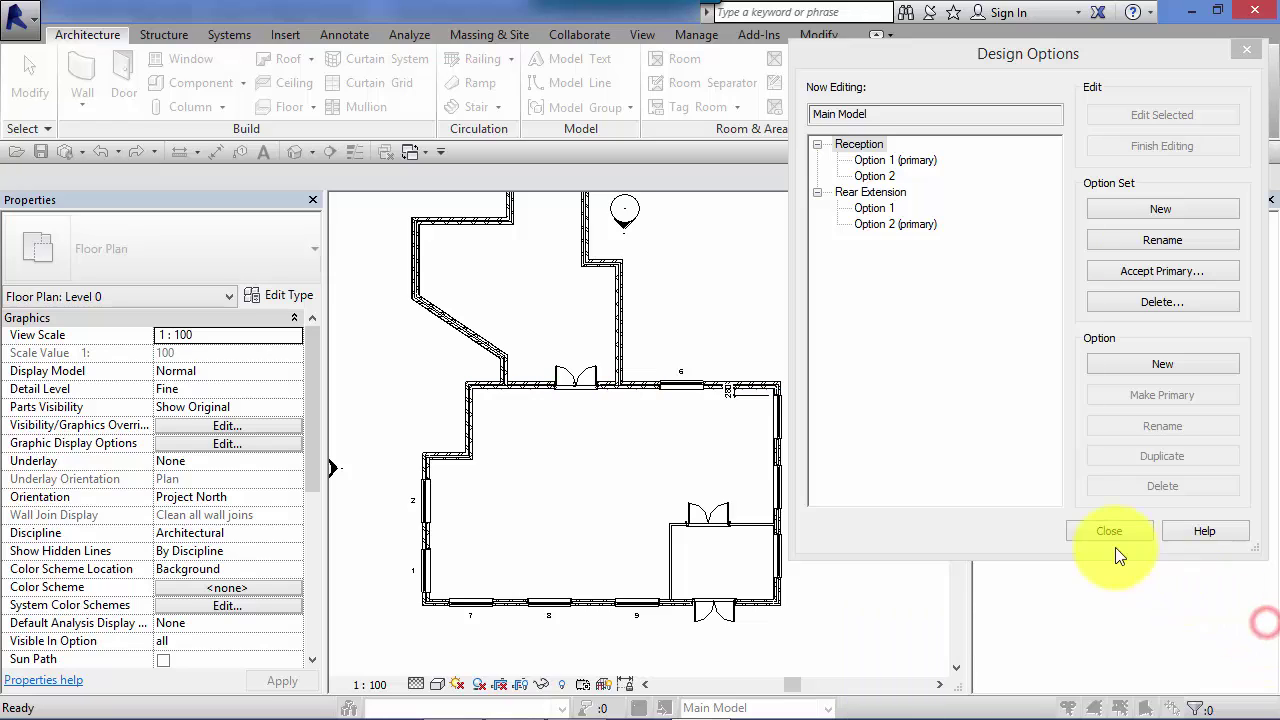
left_click(1119, 533)
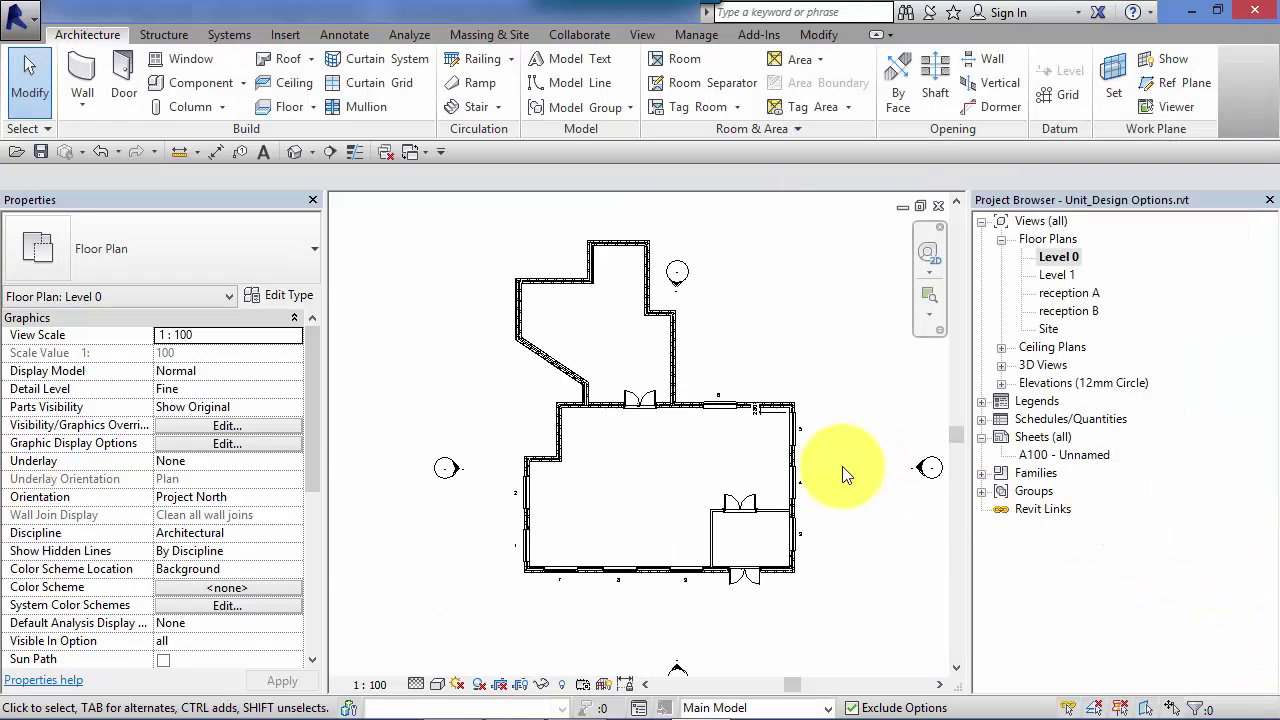
scroll(842, 470, "up", 1)
middle_click_drag(829, 477, 800, 514)
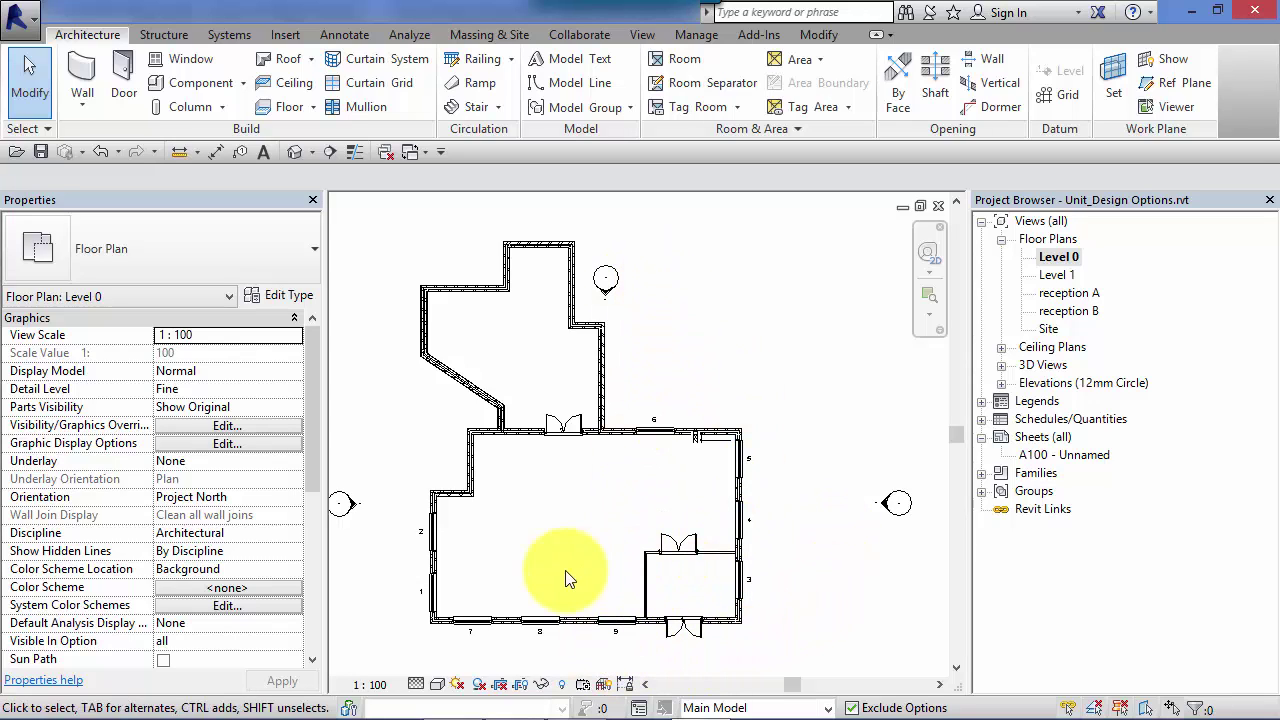
Accept the primary option of the Reception set into the main model, deleting the dedicated reception B floor plan as well
left_click(638, 707)
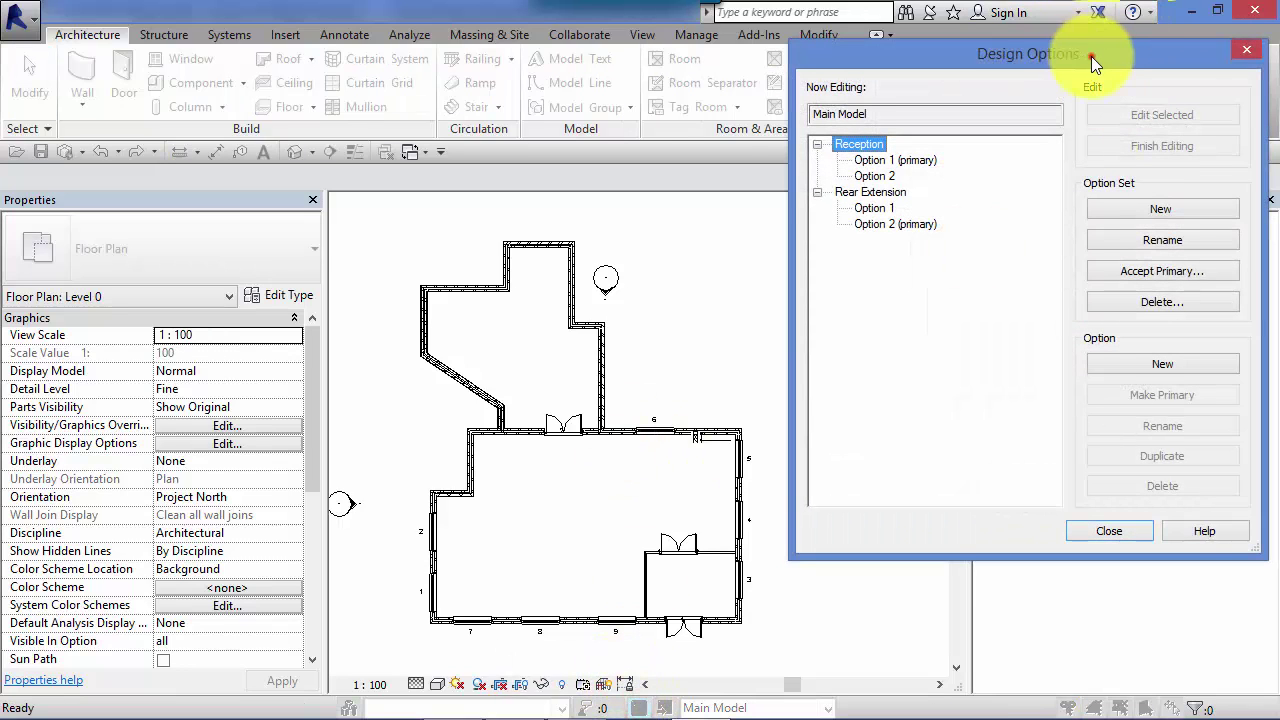
left_click_drag(1091, 56, 1061, 50)
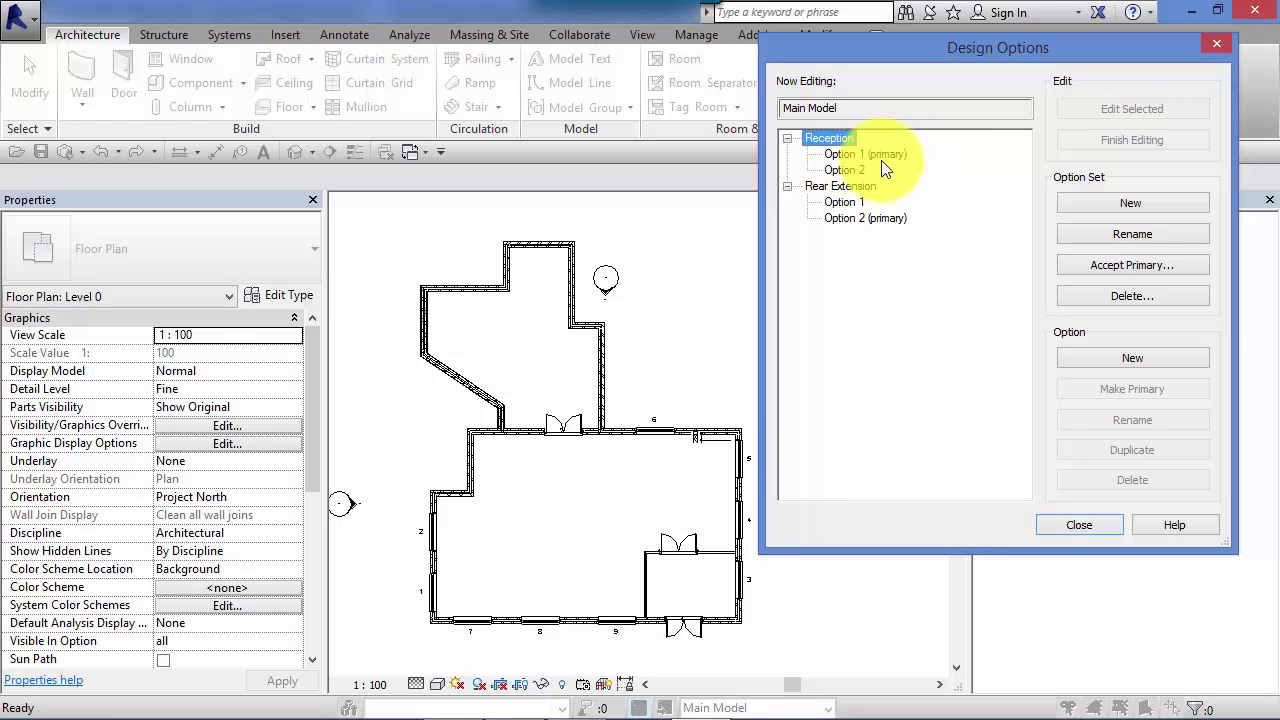
left_click(1102, 293)
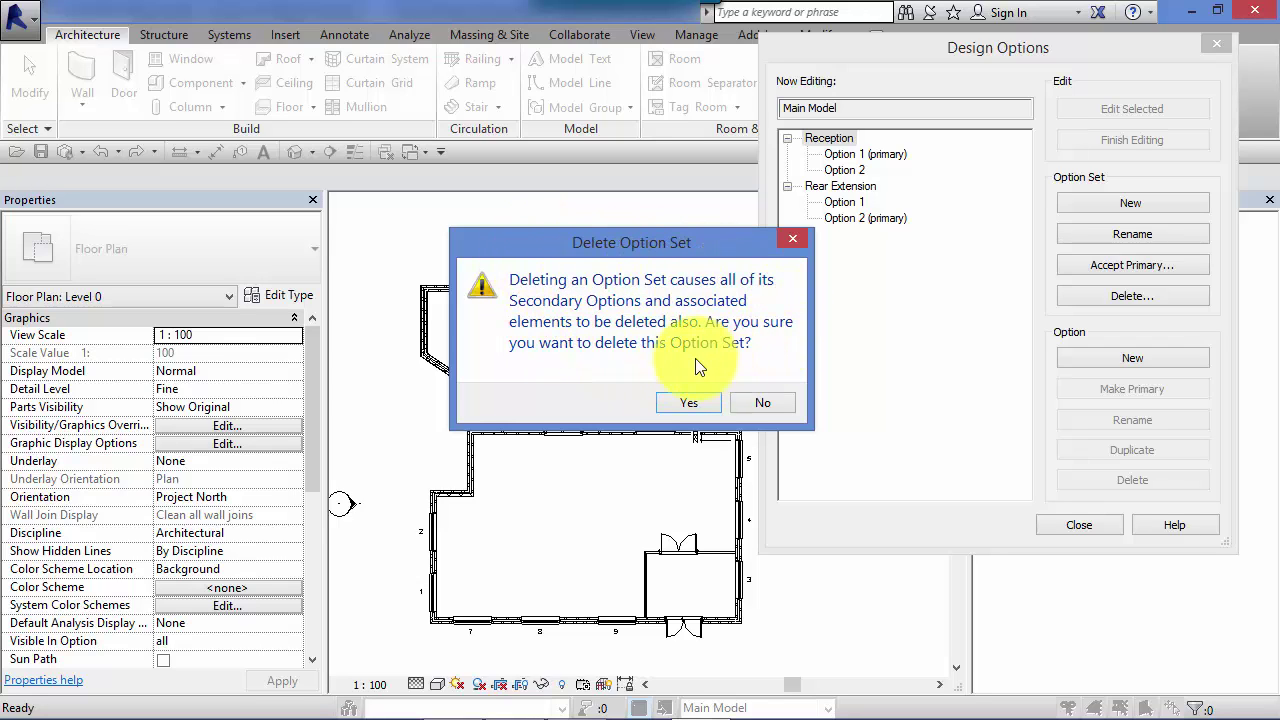
left_click(692, 401)
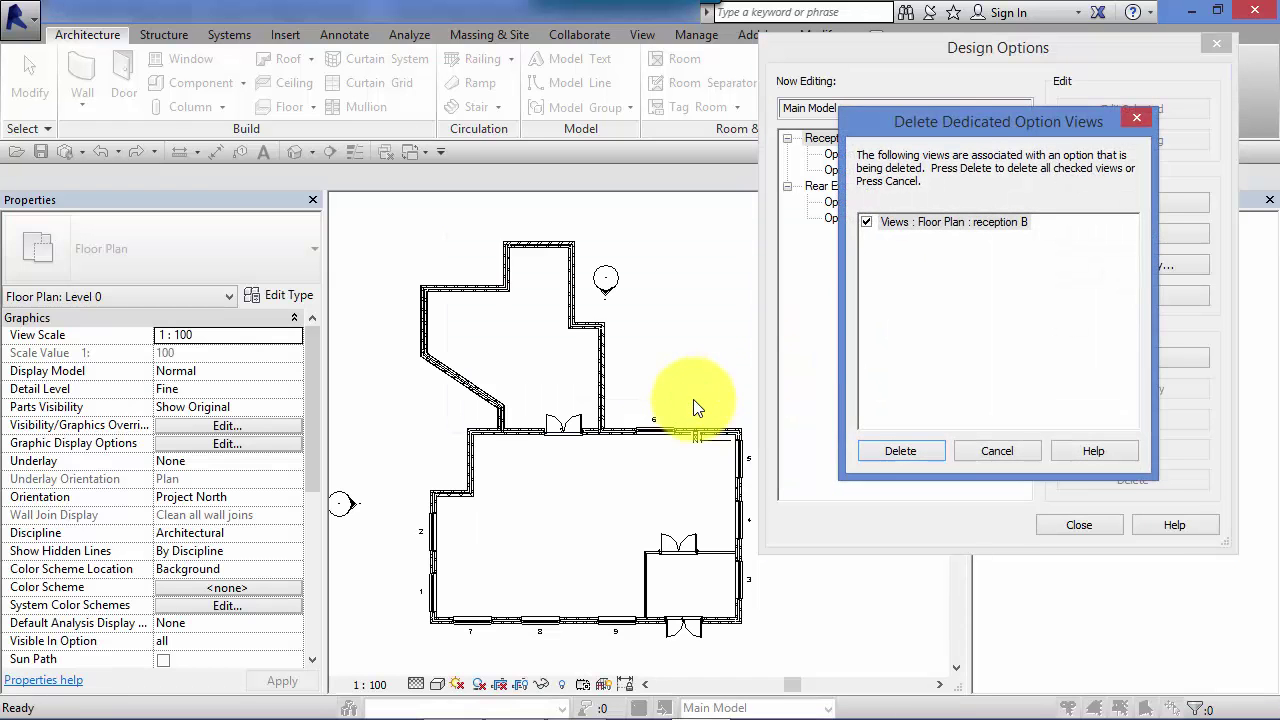
left_click(920, 449)
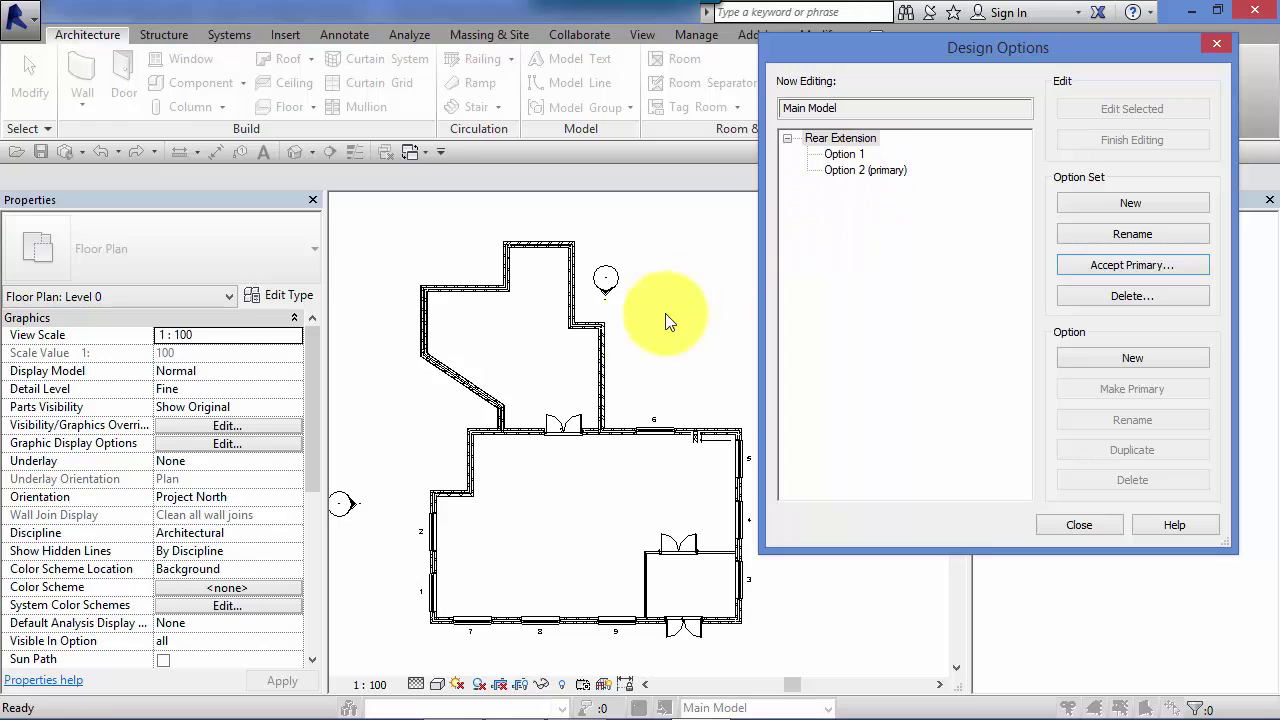
Accept the primary option of the Rear Extension set into the main model and finish managing the design options
left_click(1100, 295)
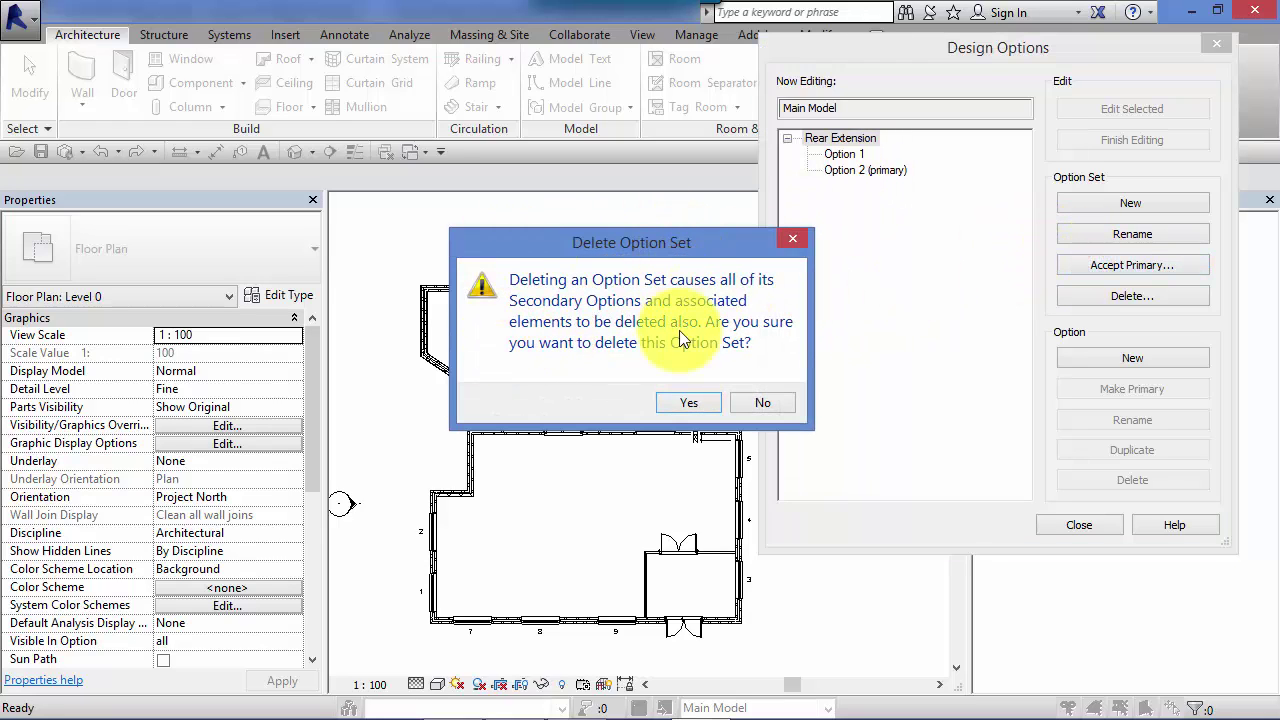
left_click(704, 407)
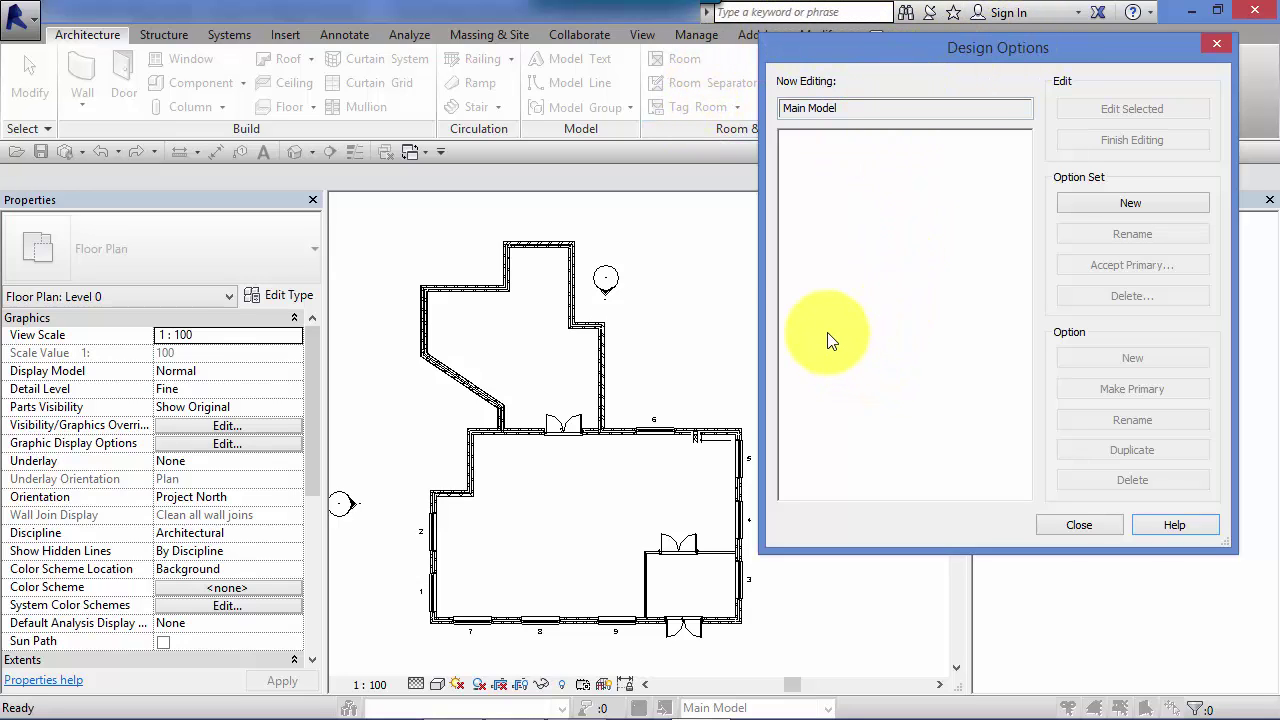
left_click(1080, 522)
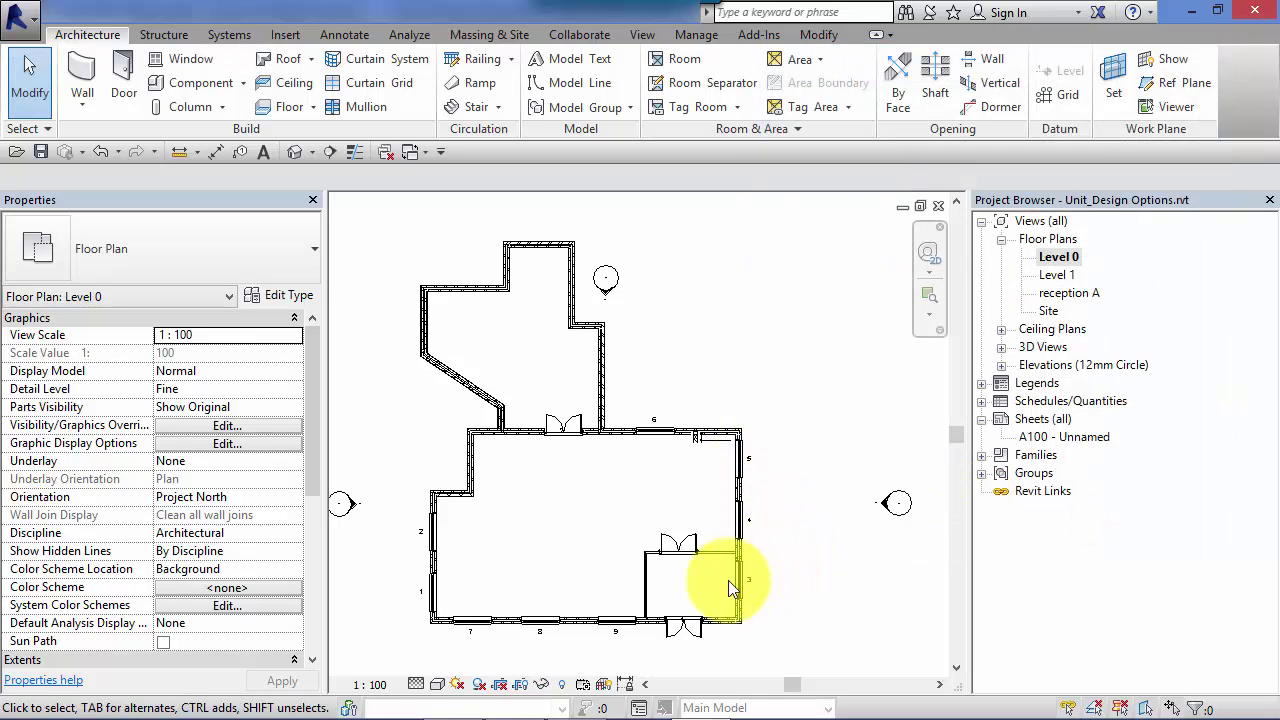